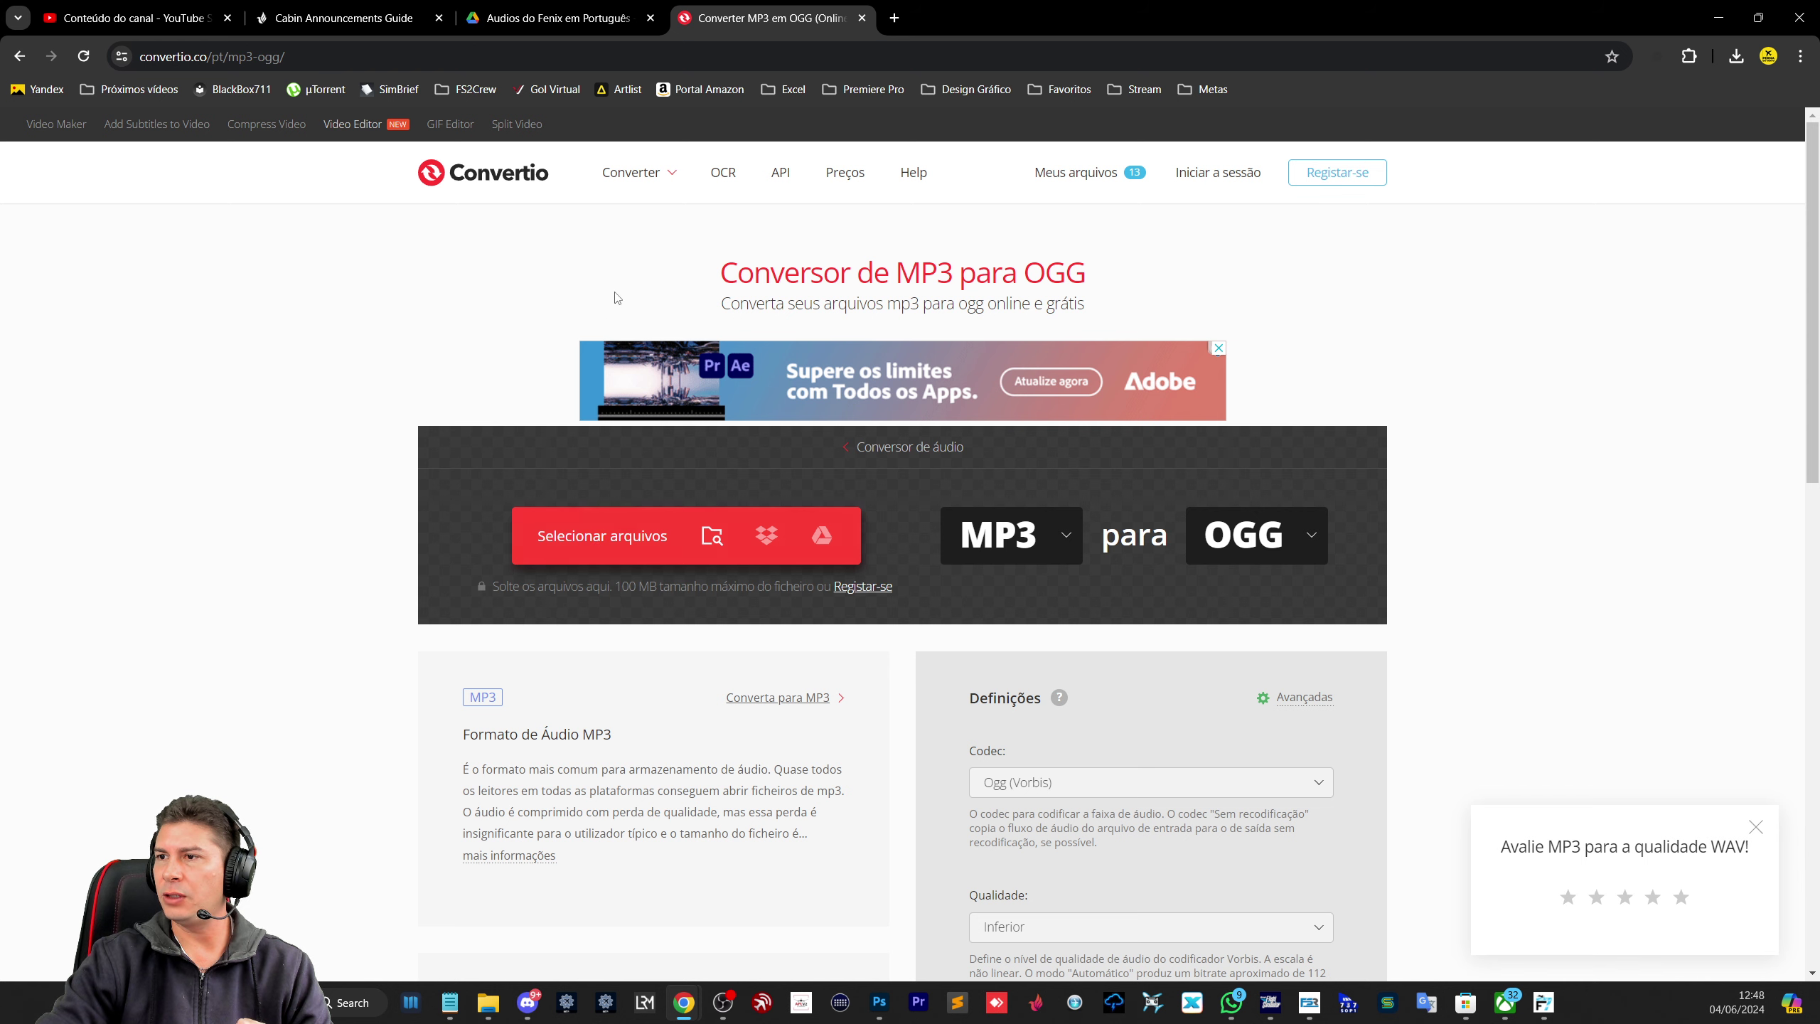
# Step: Review the BoardingWelcome entry in the Fenix guide's sound file table, along with the Drive audio folder and the MP3-to-OGG converter page
pyautogui.click(545, 20)
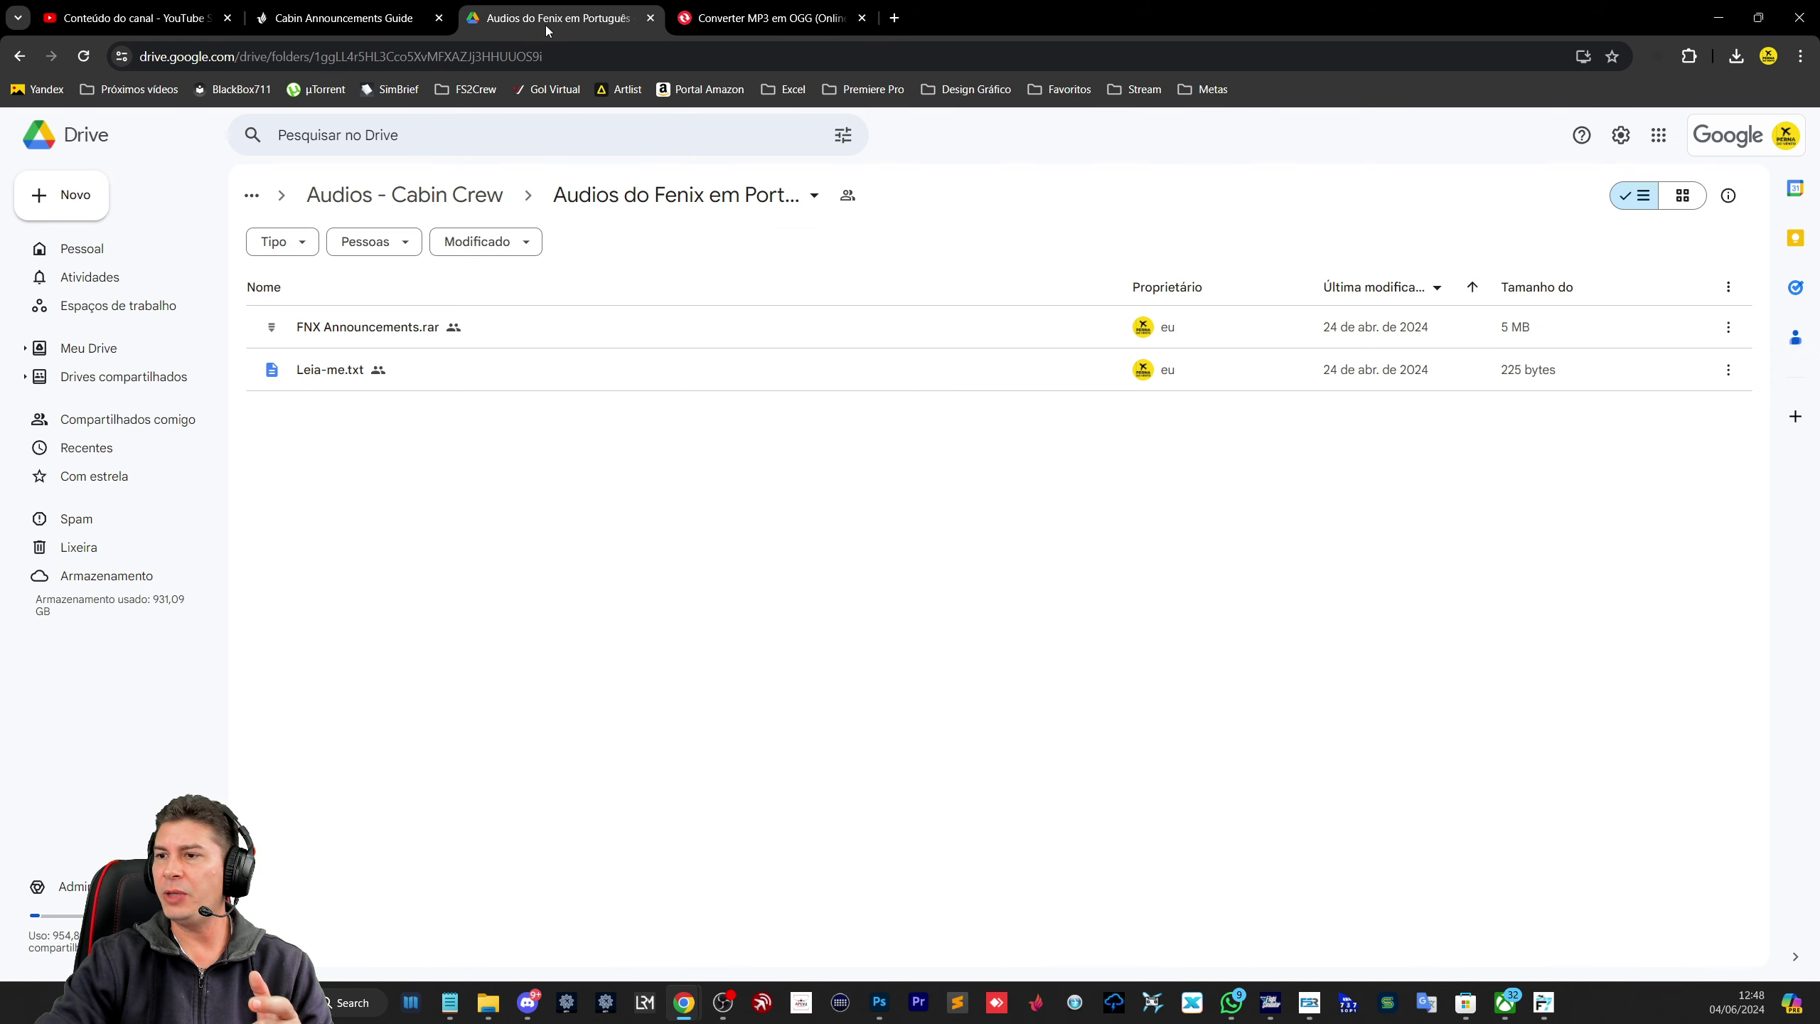
pyautogui.click(355, 20)
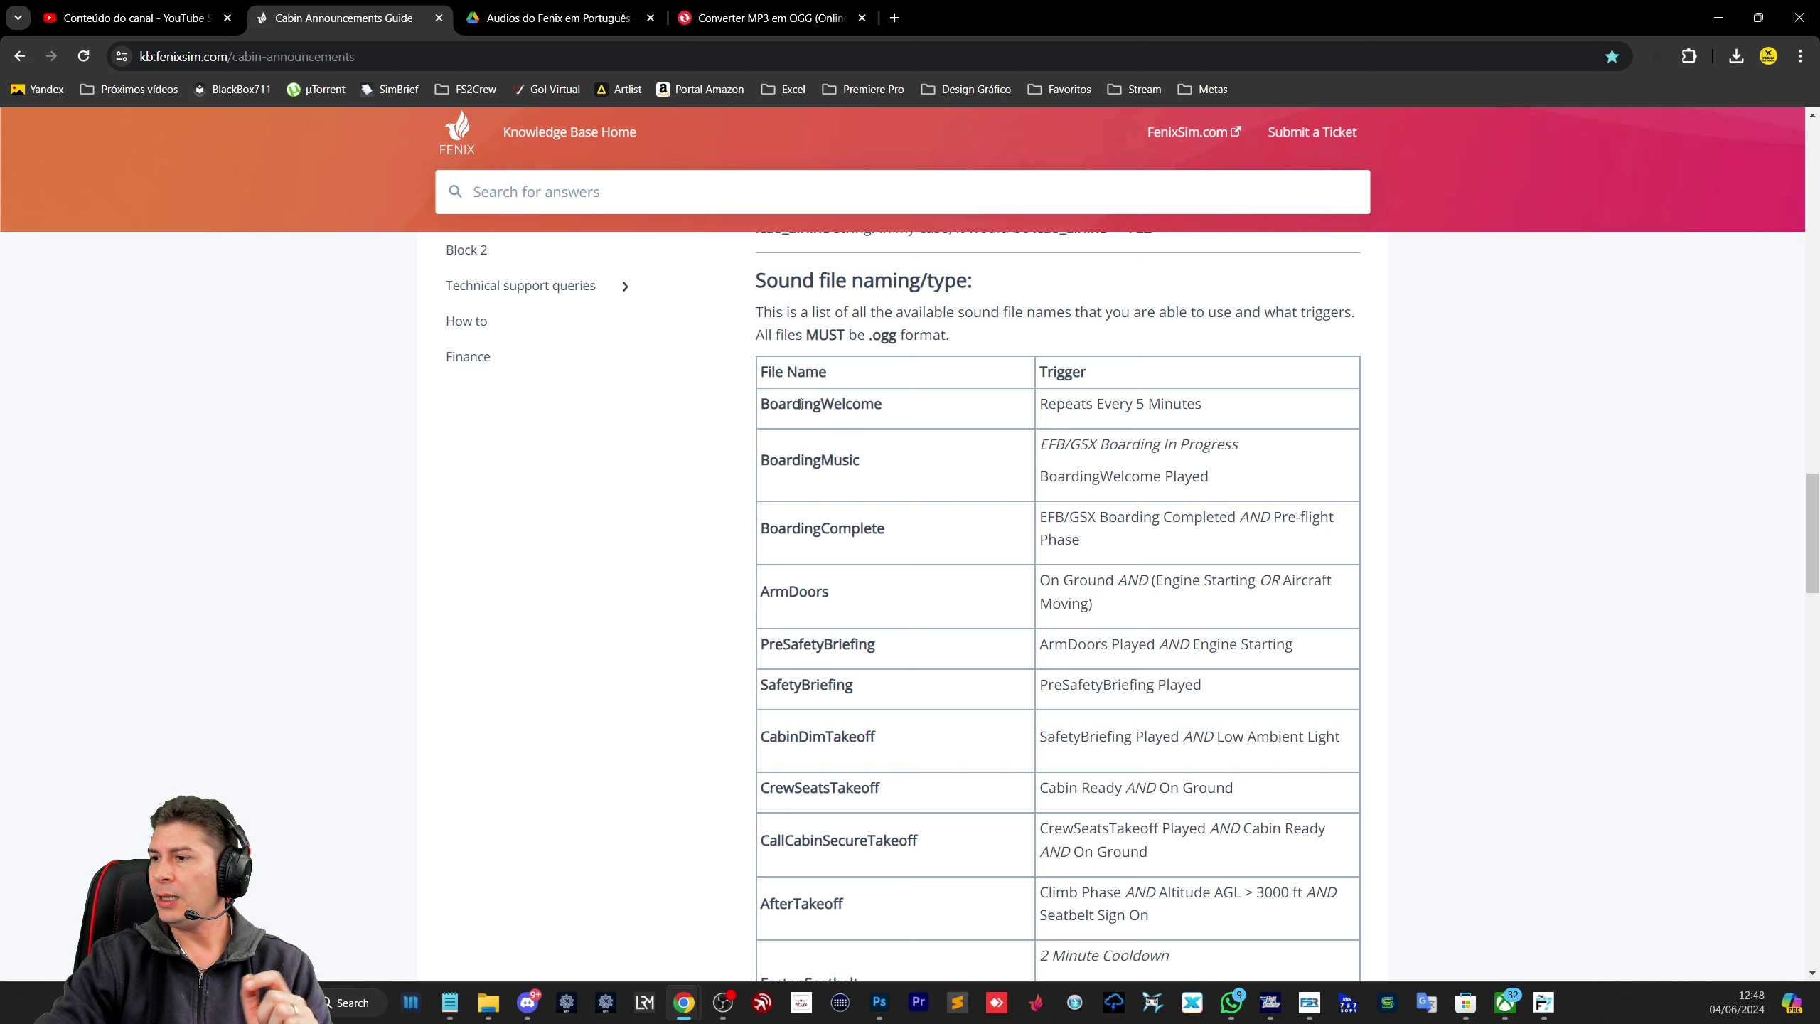
pyautogui.moveTo(765, 404); pyautogui.dragTo(886, 409)
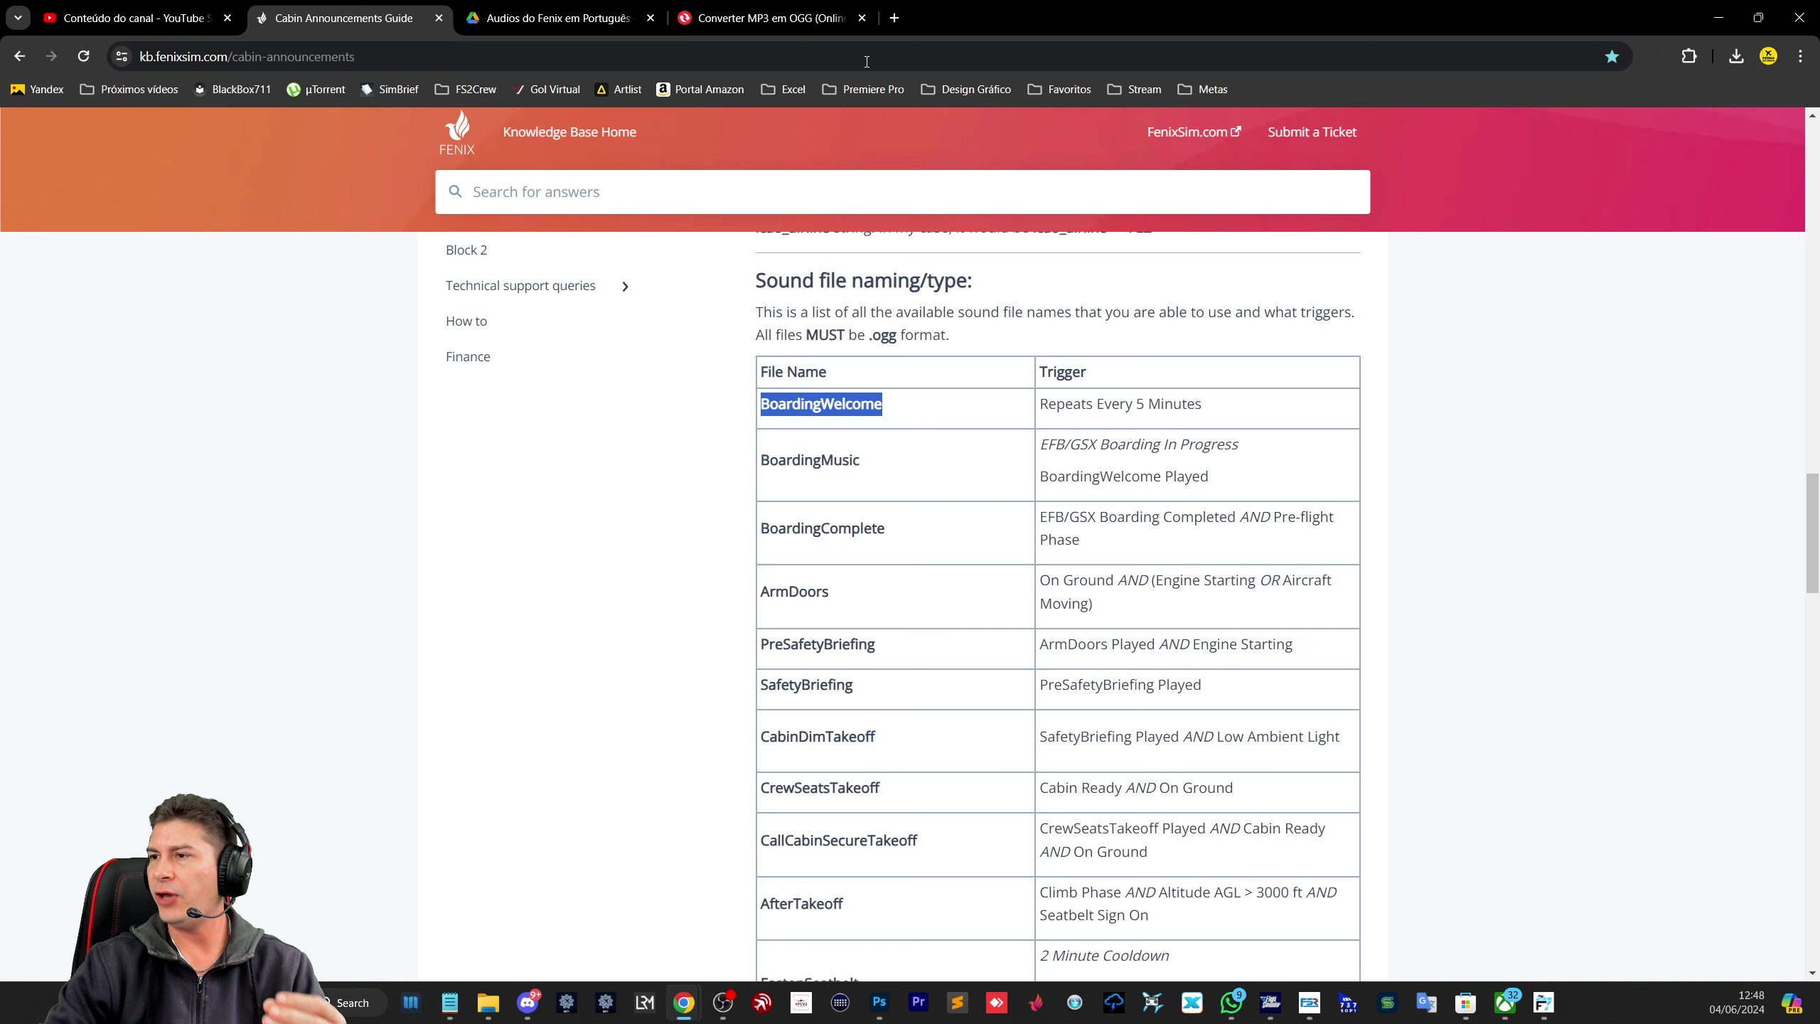
pyautogui.click(763, 18)
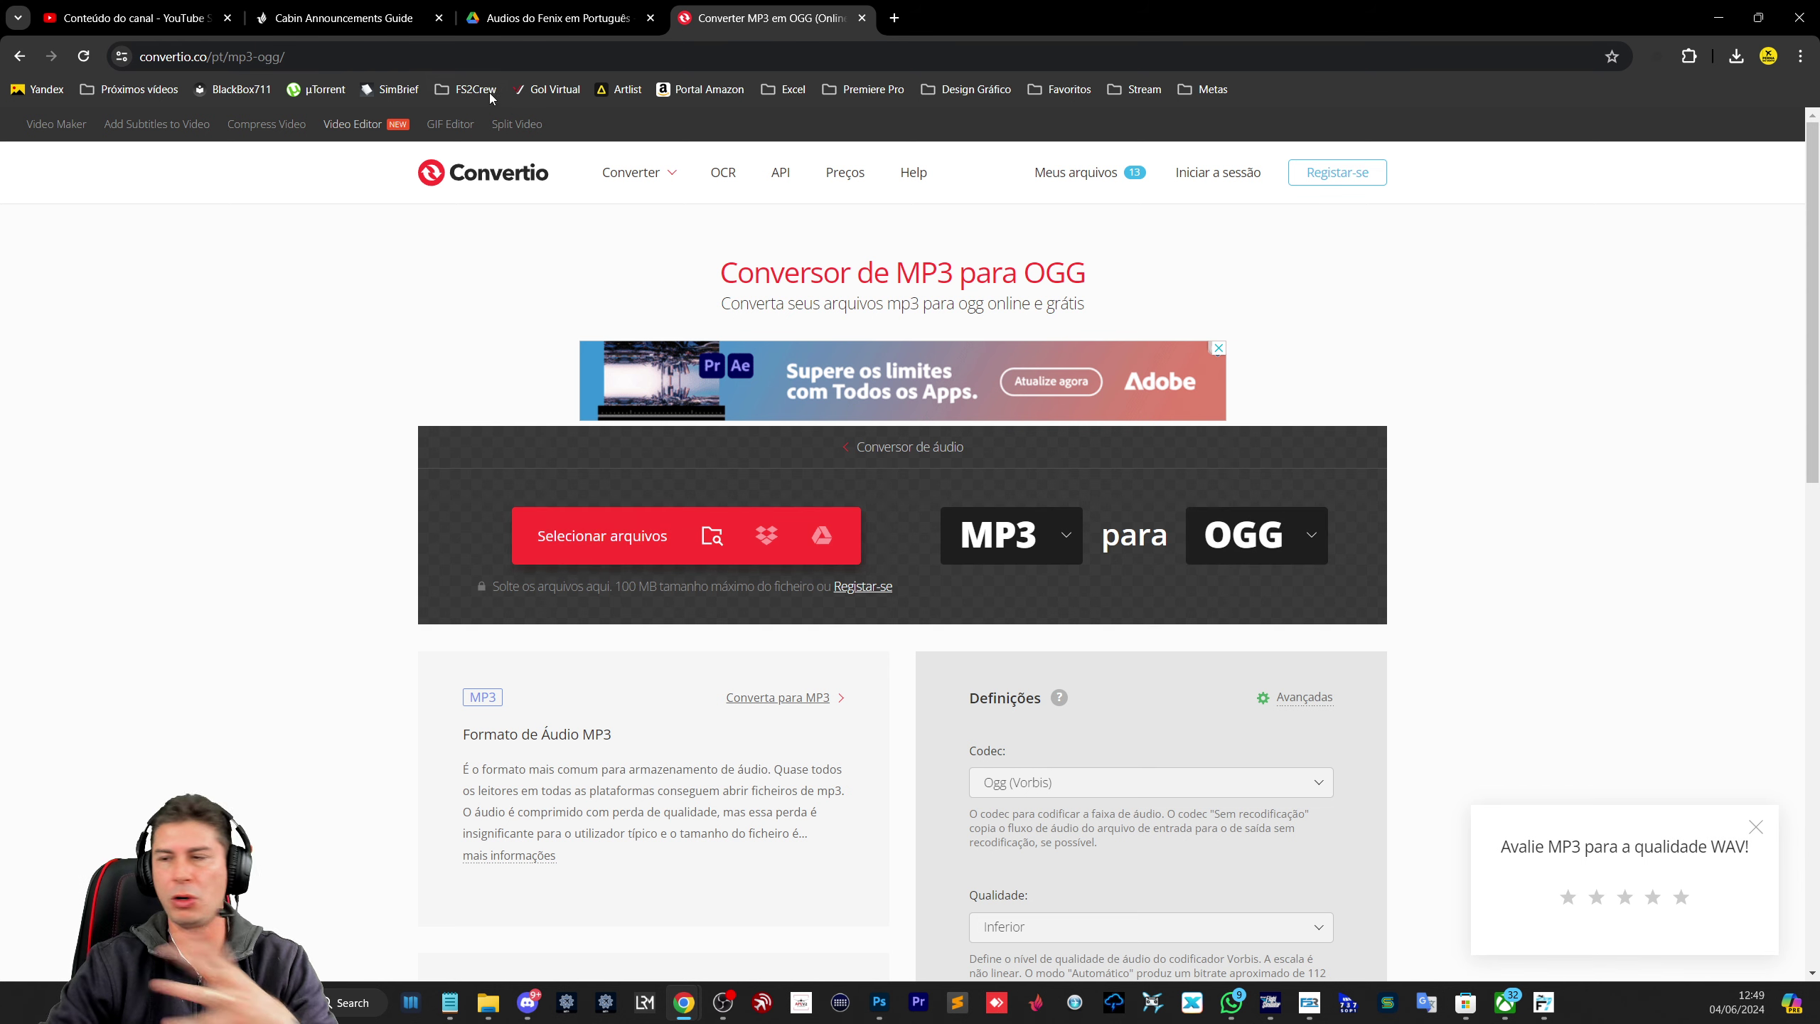
pyautogui.click(423, 14)
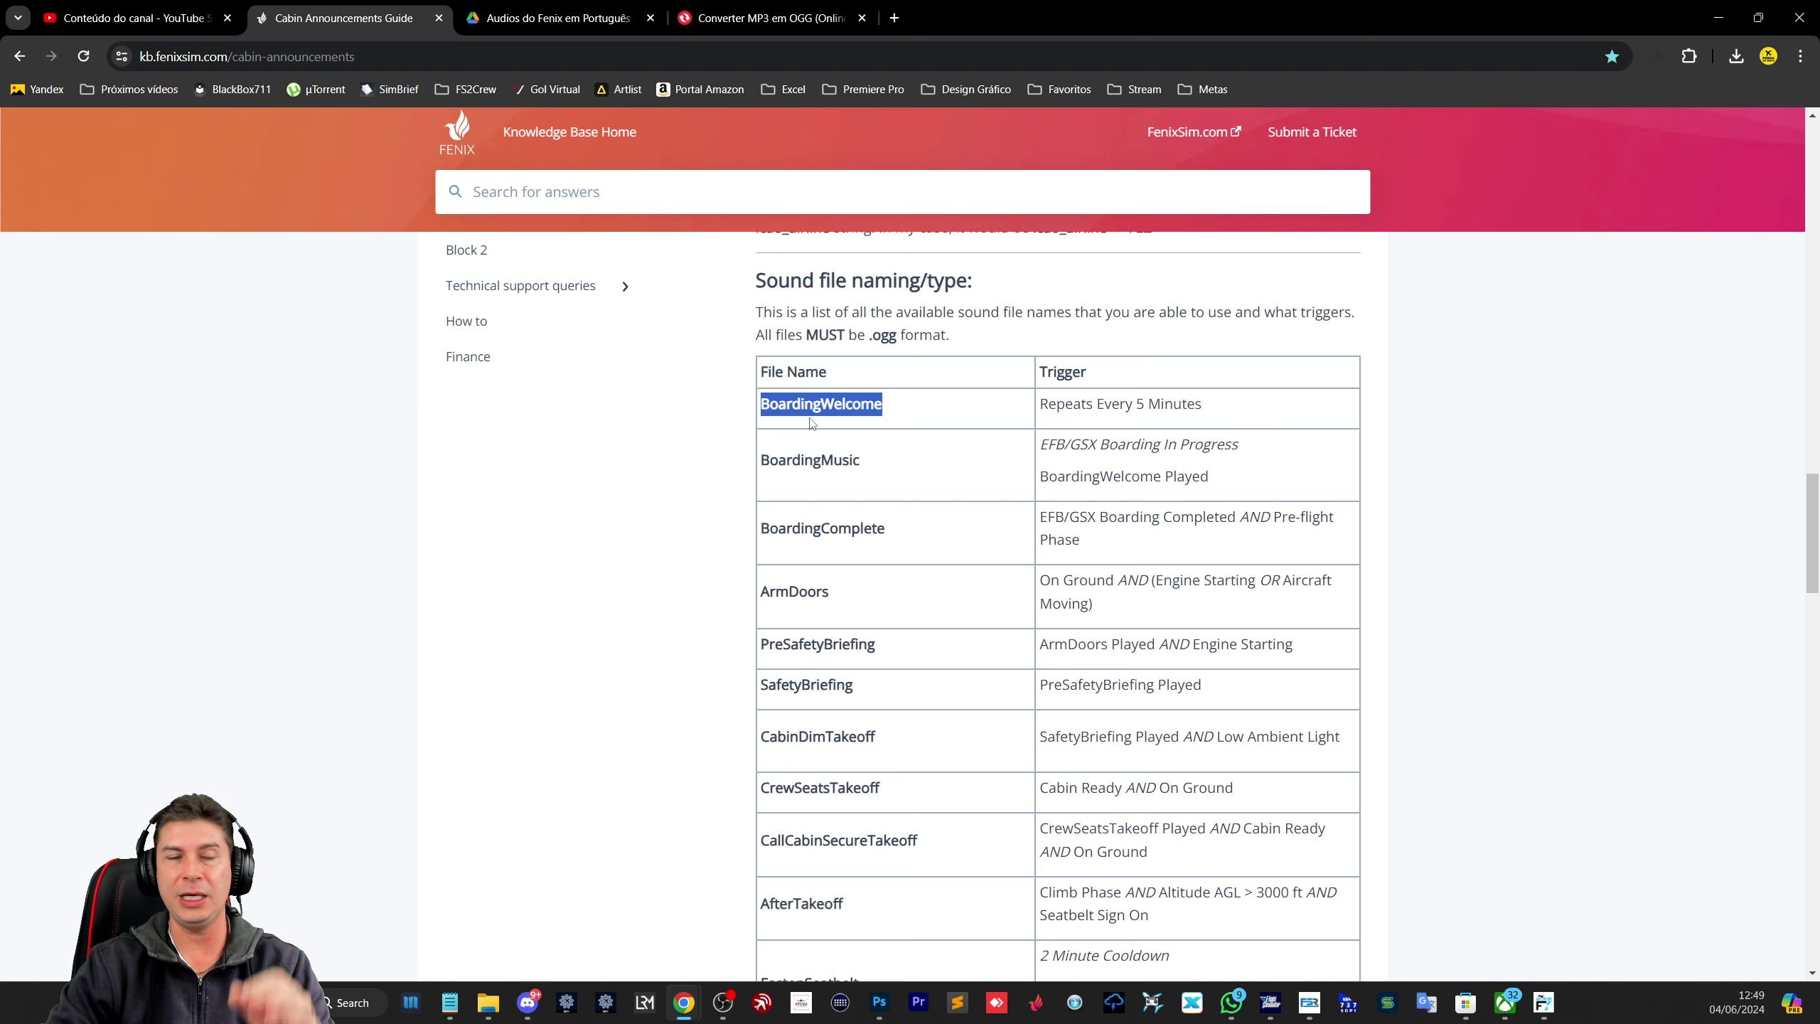
pyautogui.click(789, 410)
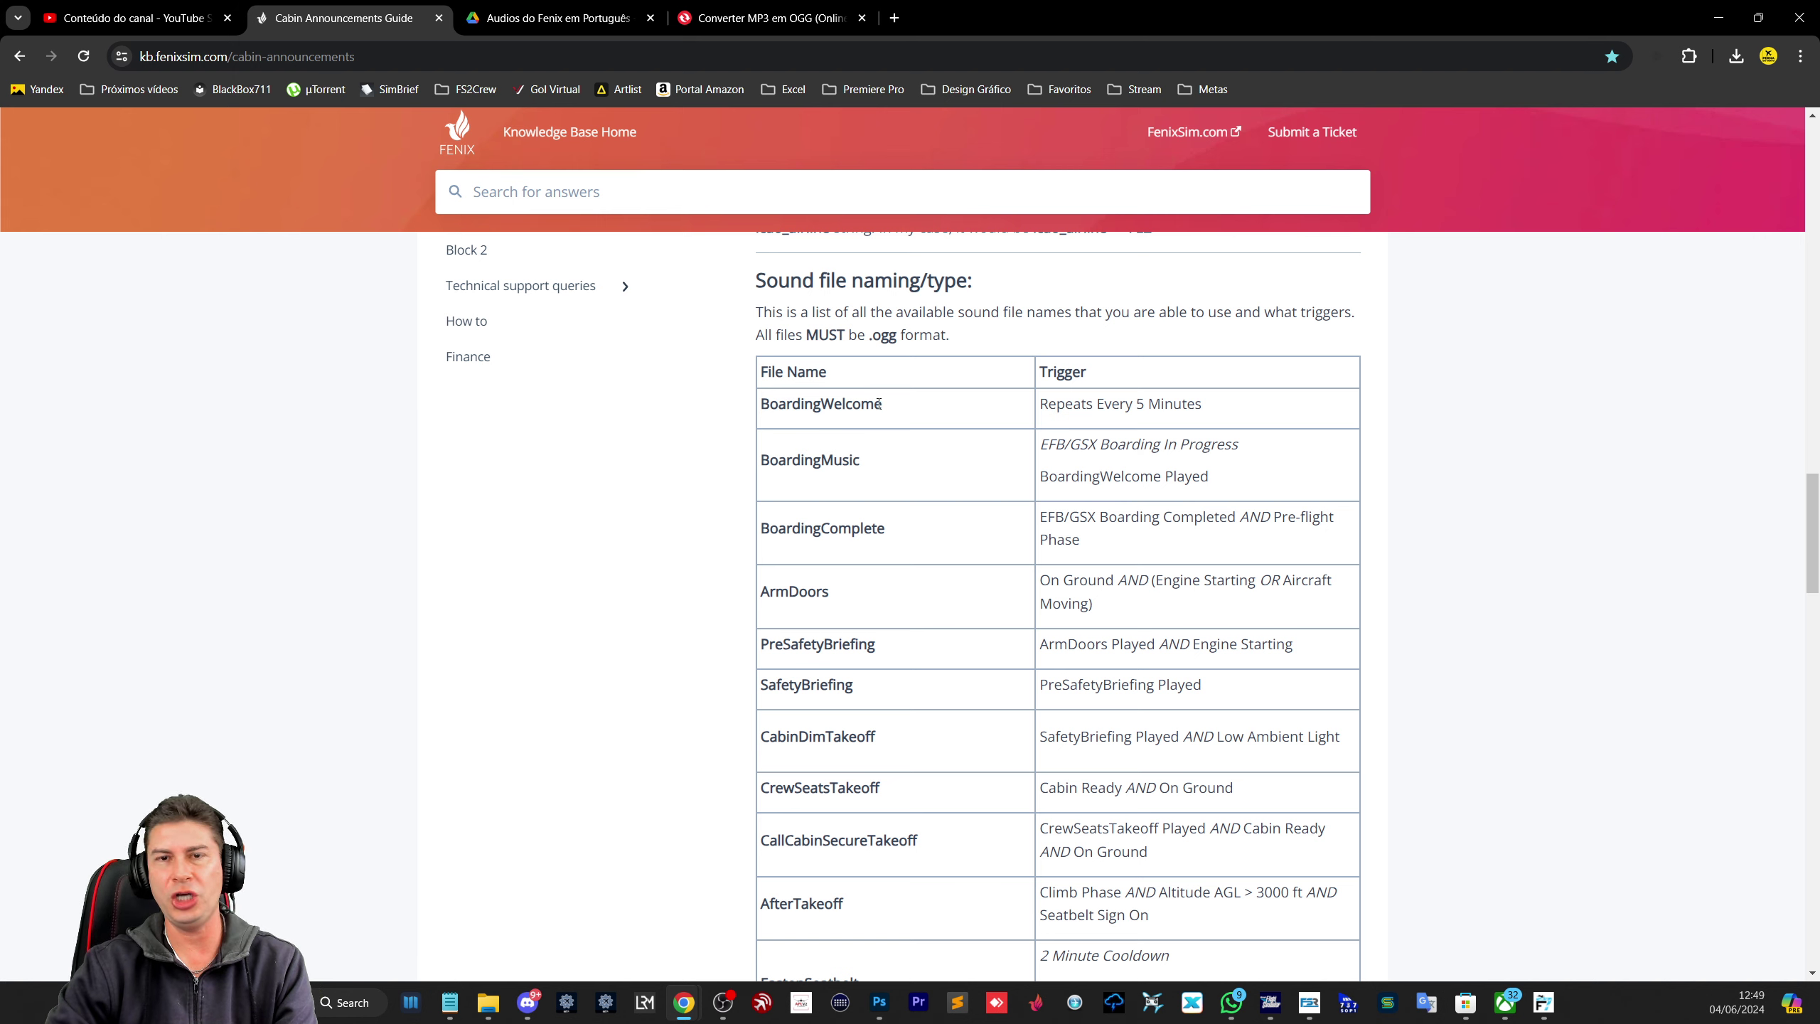
pyautogui.moveTo(882, 405); pyautogui.dragTo(762, 407)
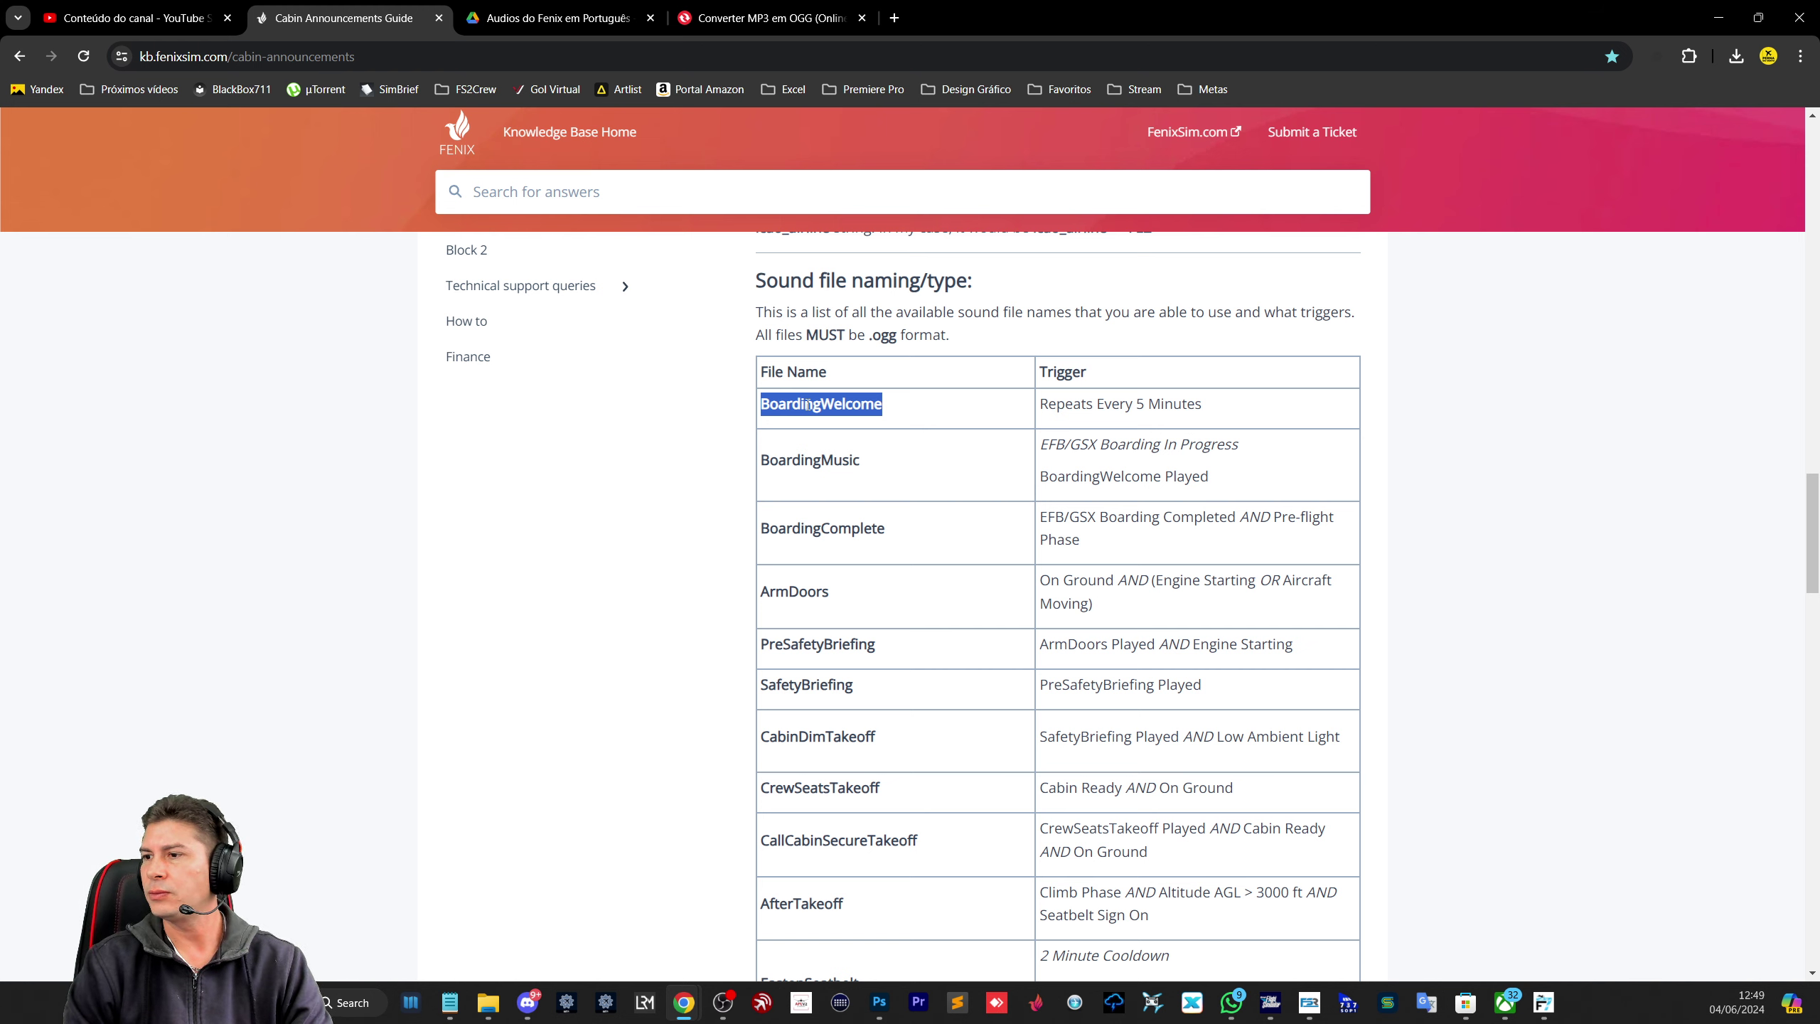
pyautogui.click(881, 472)
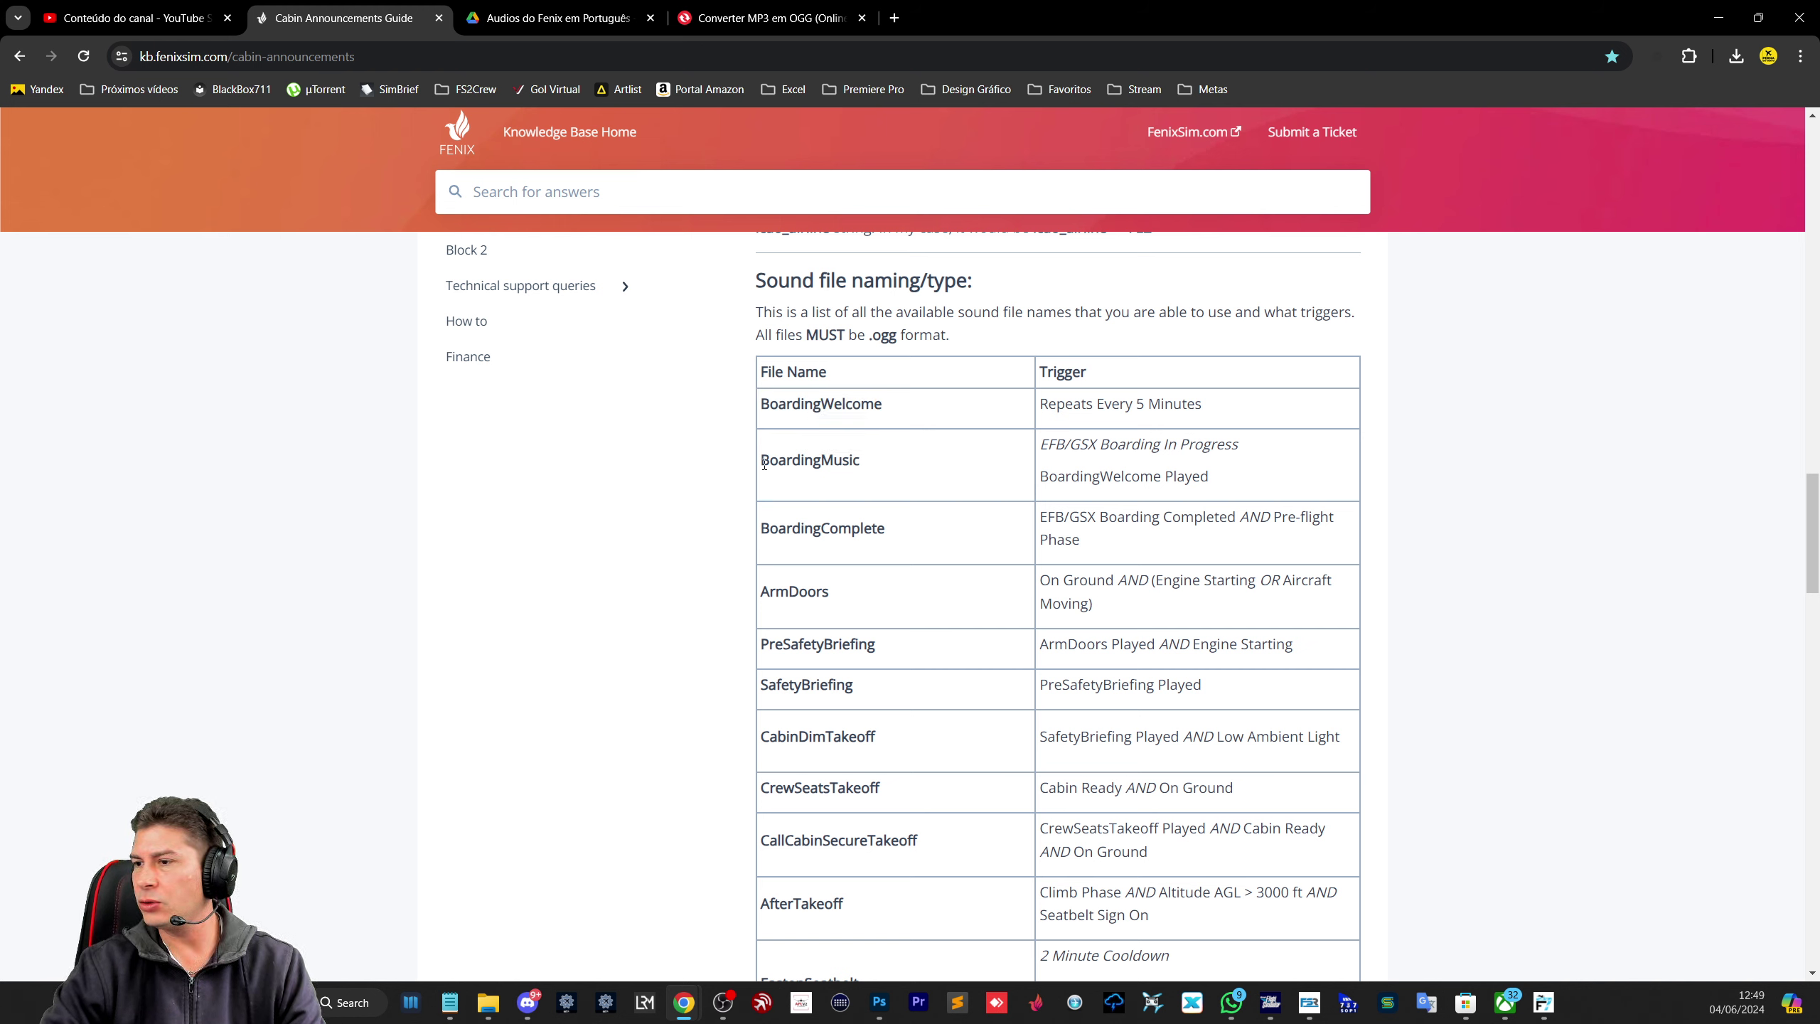
# Step: Read the BoardingMusic and BoardingComplete file names and their triggers in the sound file table
pyautogui.moveTo(764, 464); pyautogui.dragTo(863, 467)
pyautogui.click(877, 470)
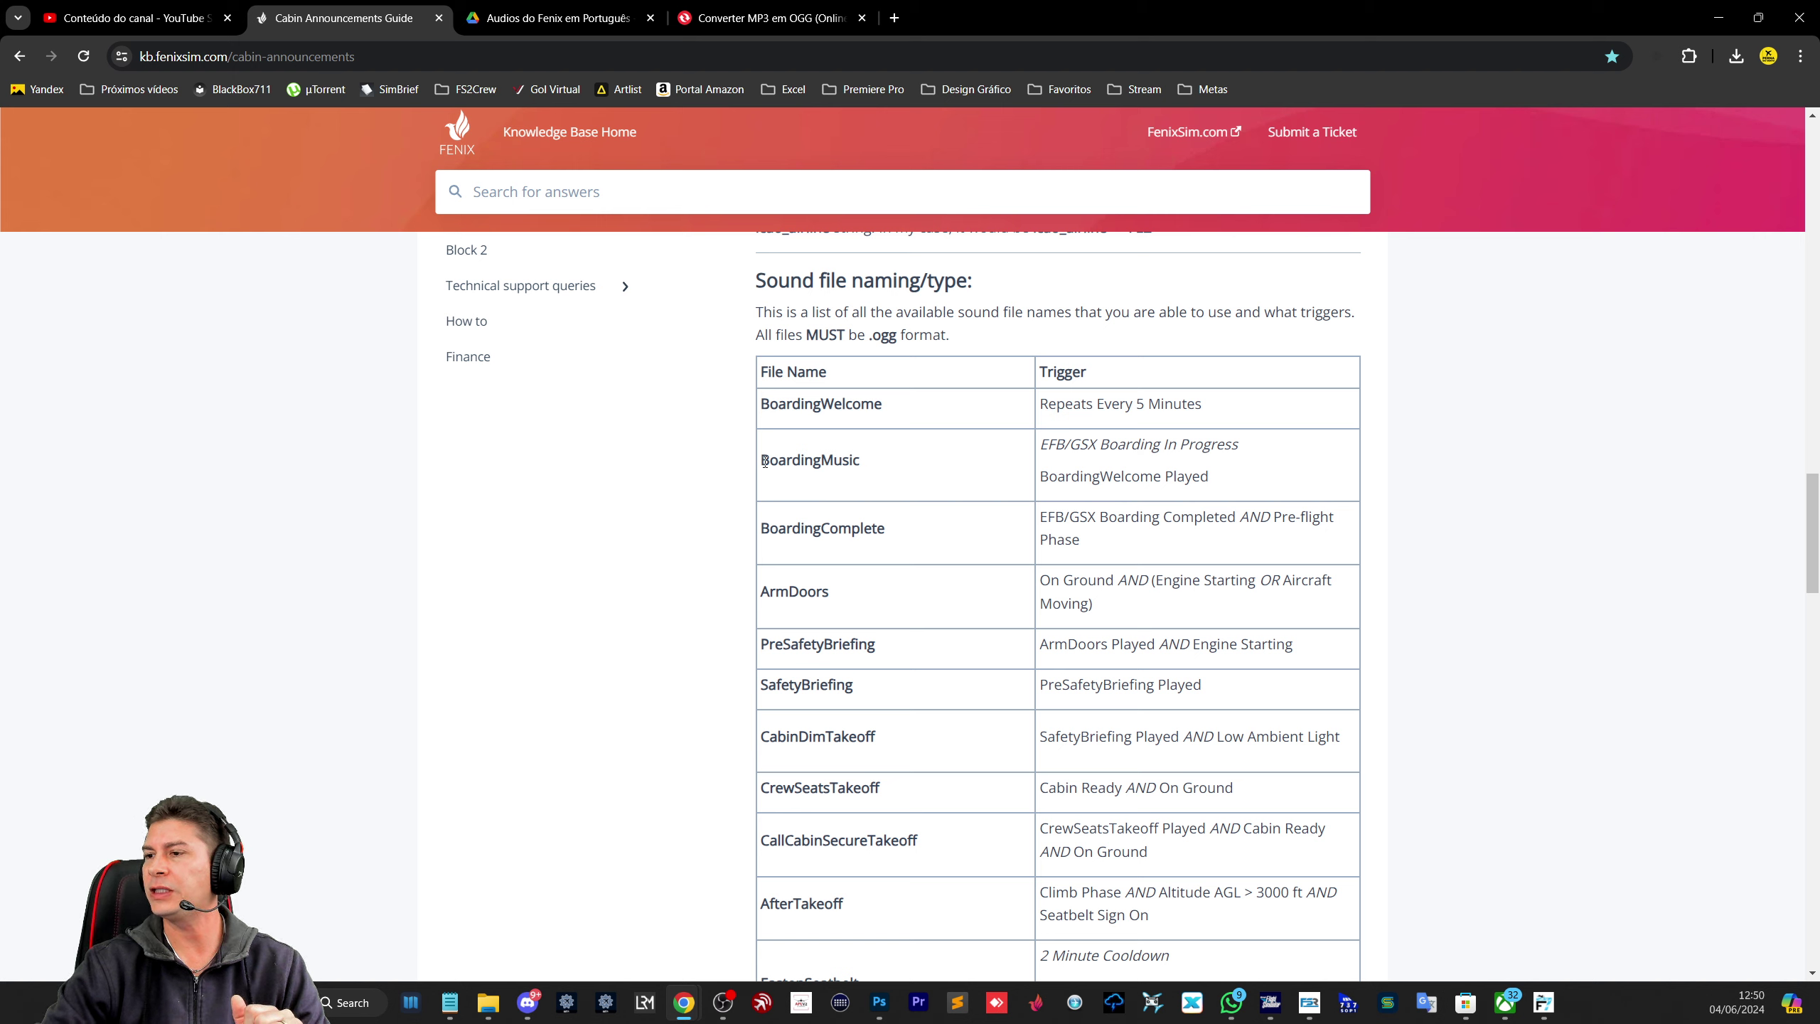
pyautogui.moveTo(761, 464); pyautogui.dragTo(879, 467)
pyautogui.click(879, 467)
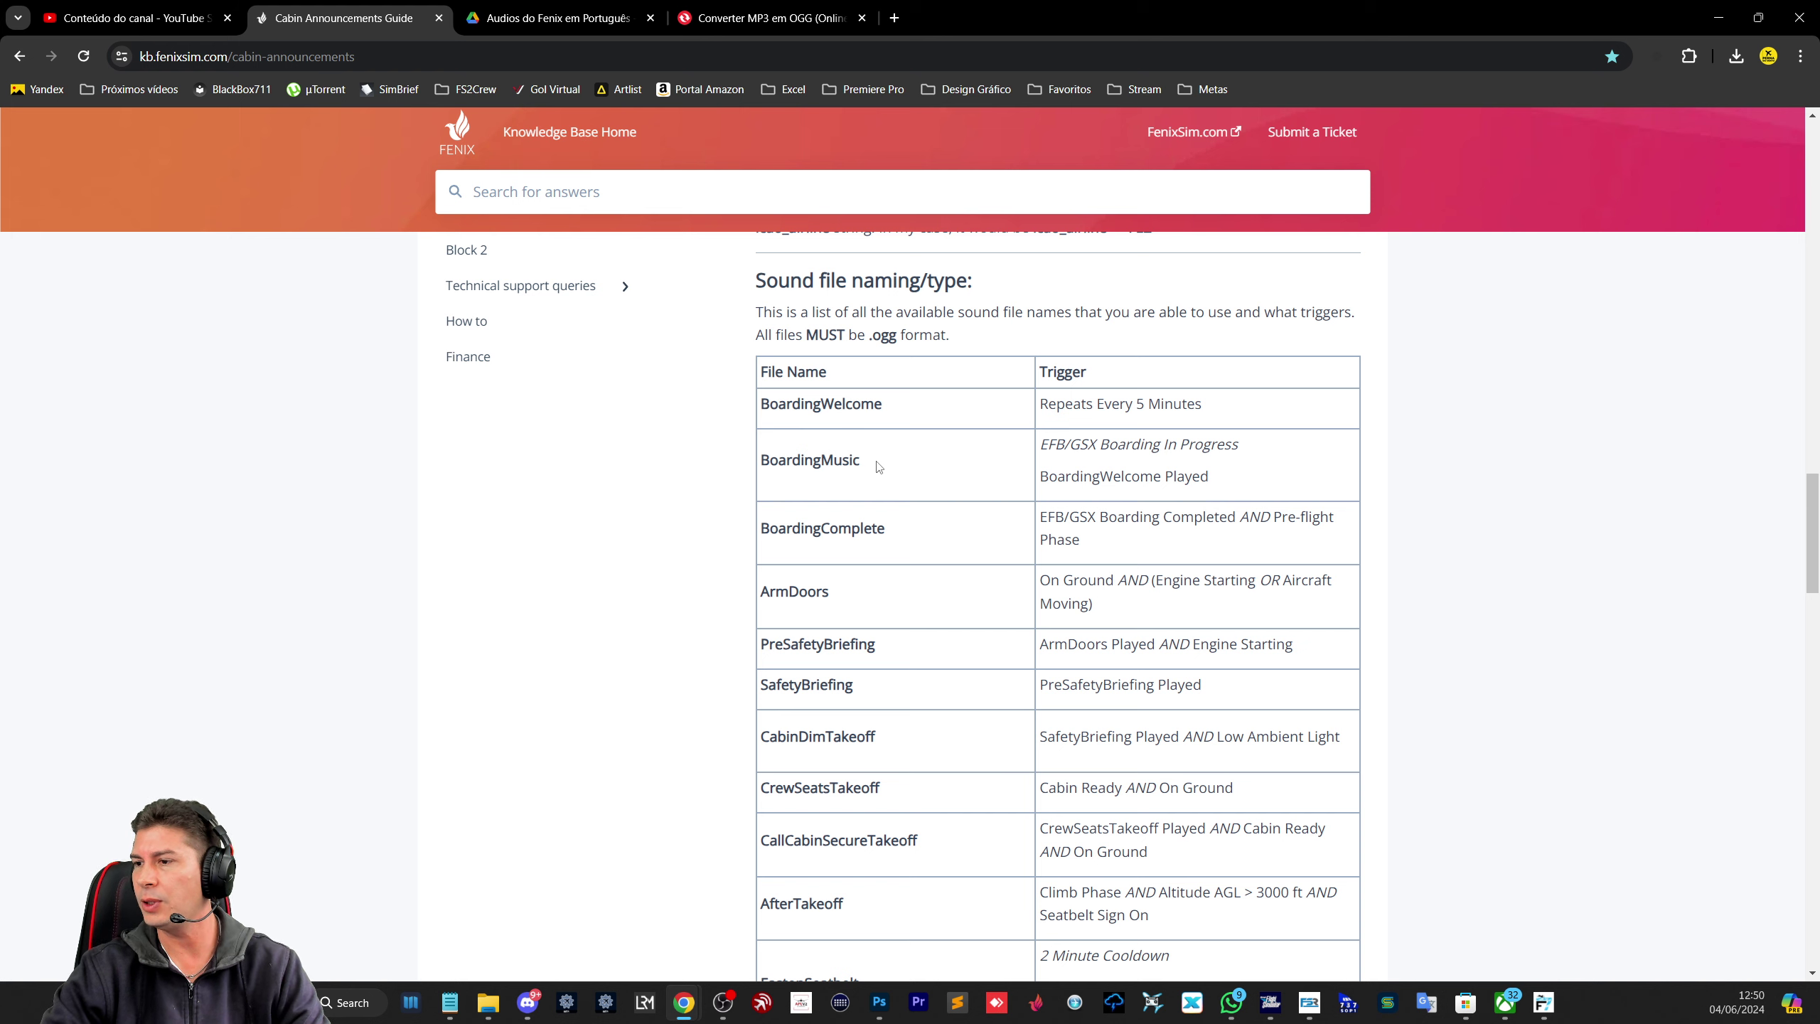
pyautogui.scroll(-2, 824, 416)
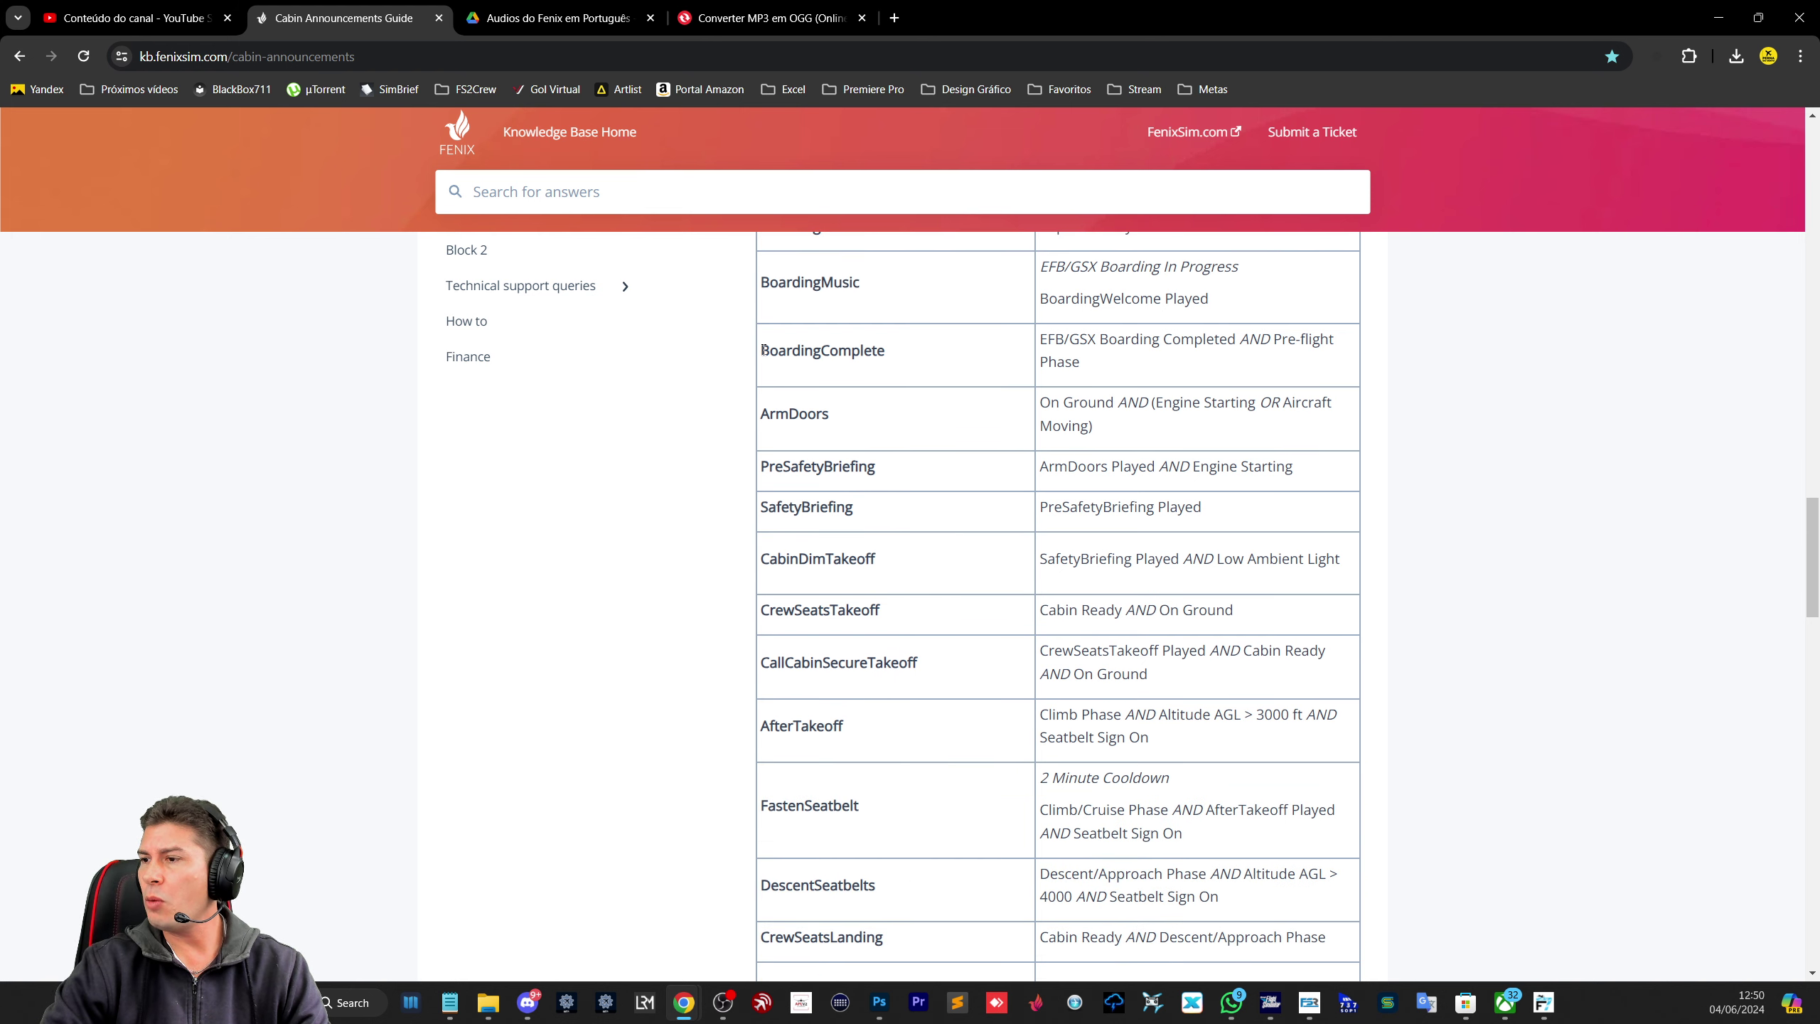
pyautogui.moveTo(764, 349); pyautogui.dragTo(902, 357)
pyautogui.click(902, 359)
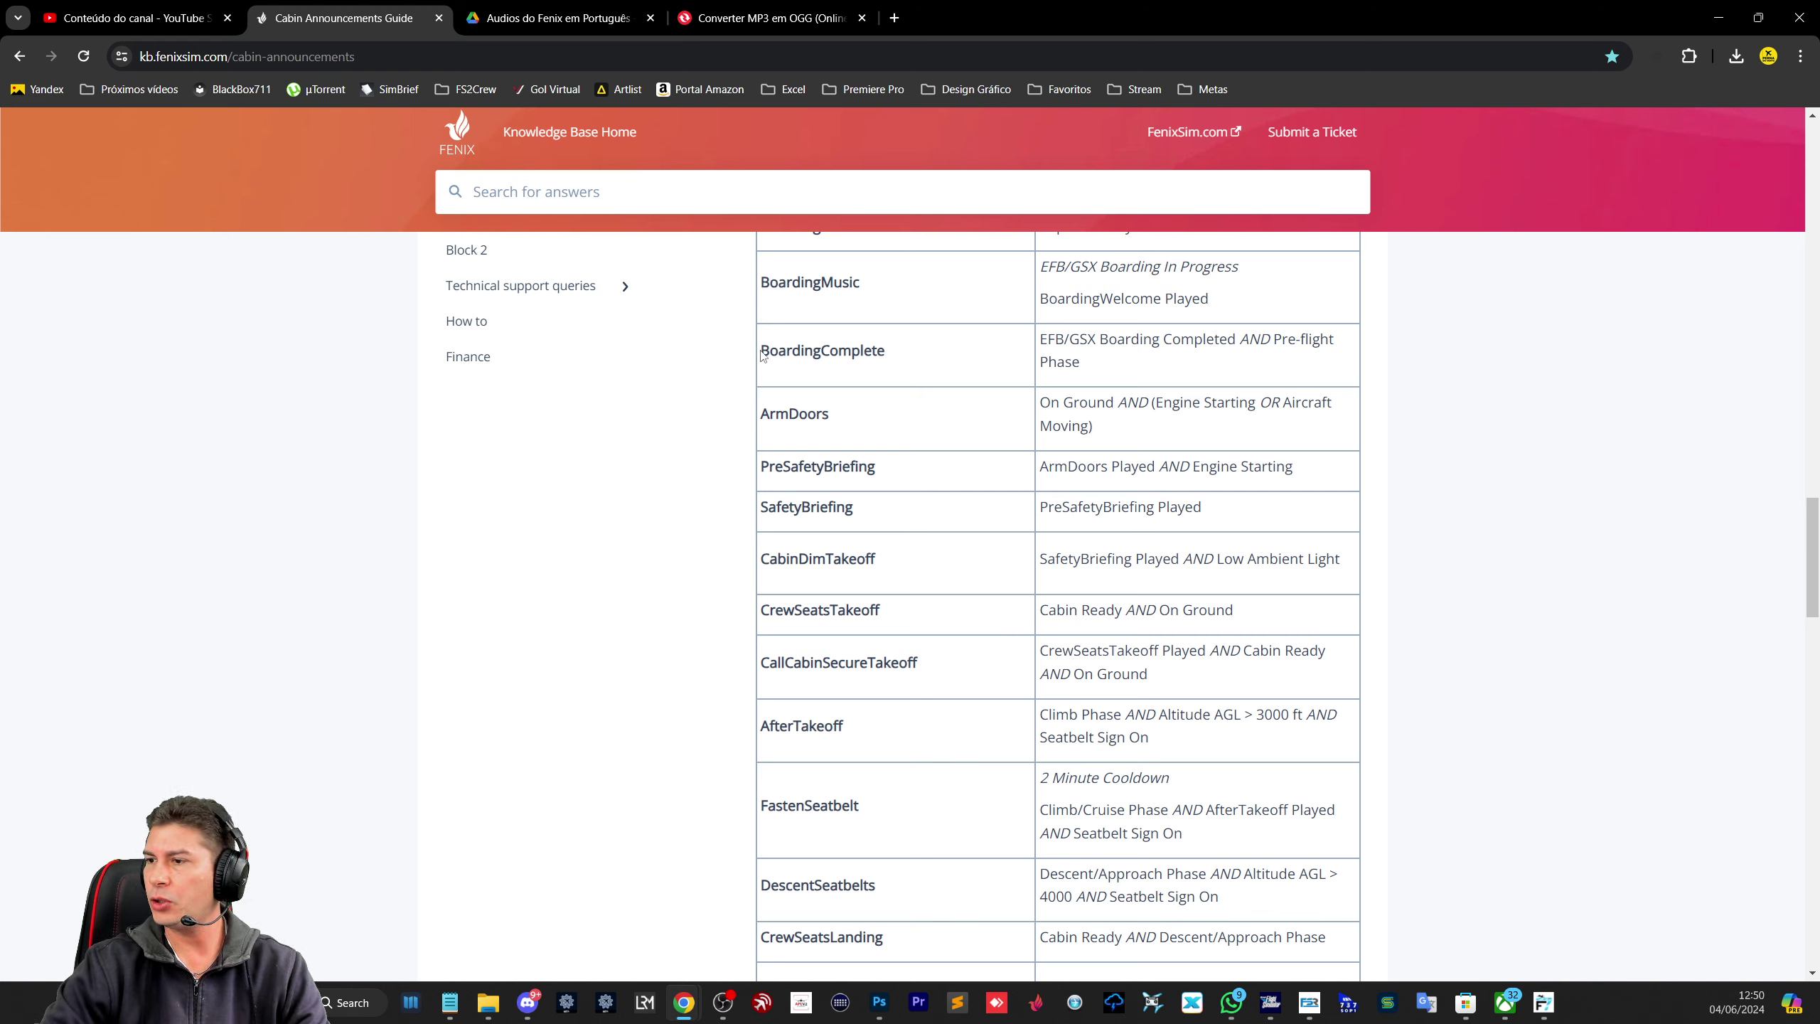
pyautogui.moveTo(762, 350); pyautogui.dragTo(902, 355)
pyautogui.click(895, 359)
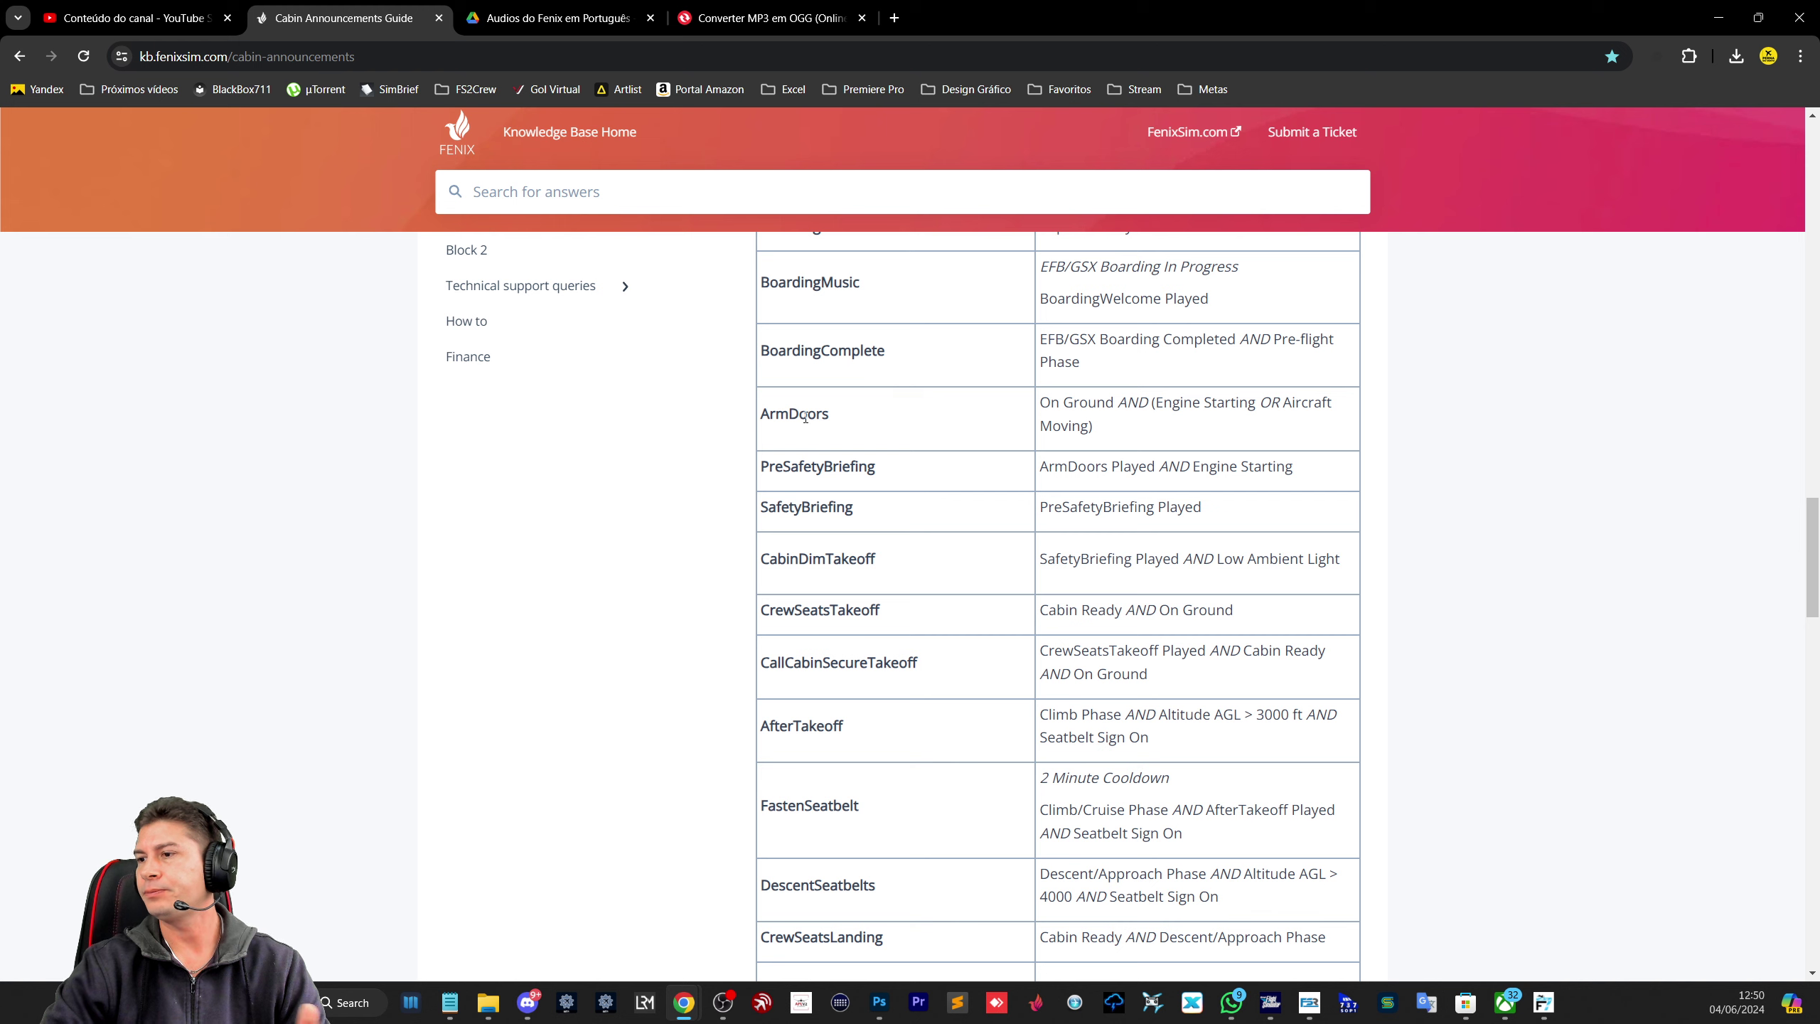
# Step: Read the ArmDoors, PreSafetyBriefing and SafetyBriefing entries in the sound file table
pyautogui.moveTo(766, 418); pyautogui.dragTo(849, 422)
pyautogui.click(849, 423)
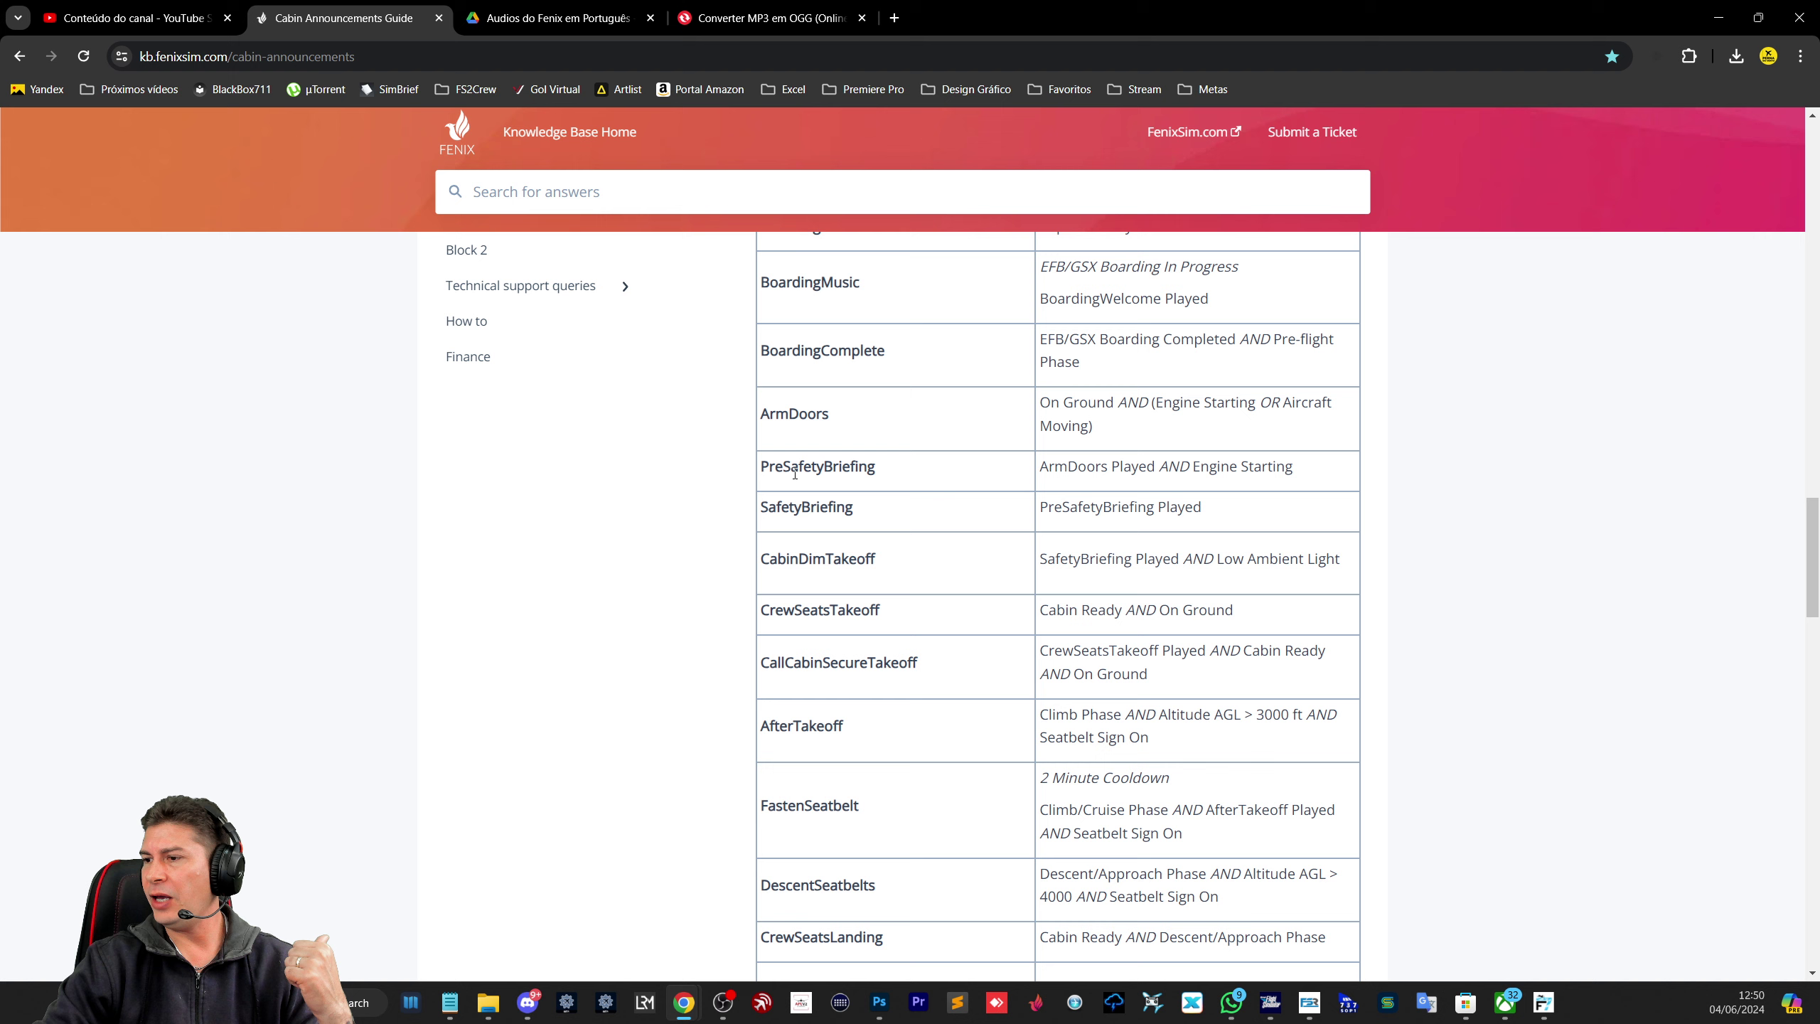
pyautogui.moveTo(876, 469); pyautogui.dragTo(805, 466)
pyautogui.click(820, 486)
pyautogui.click(846, 468)
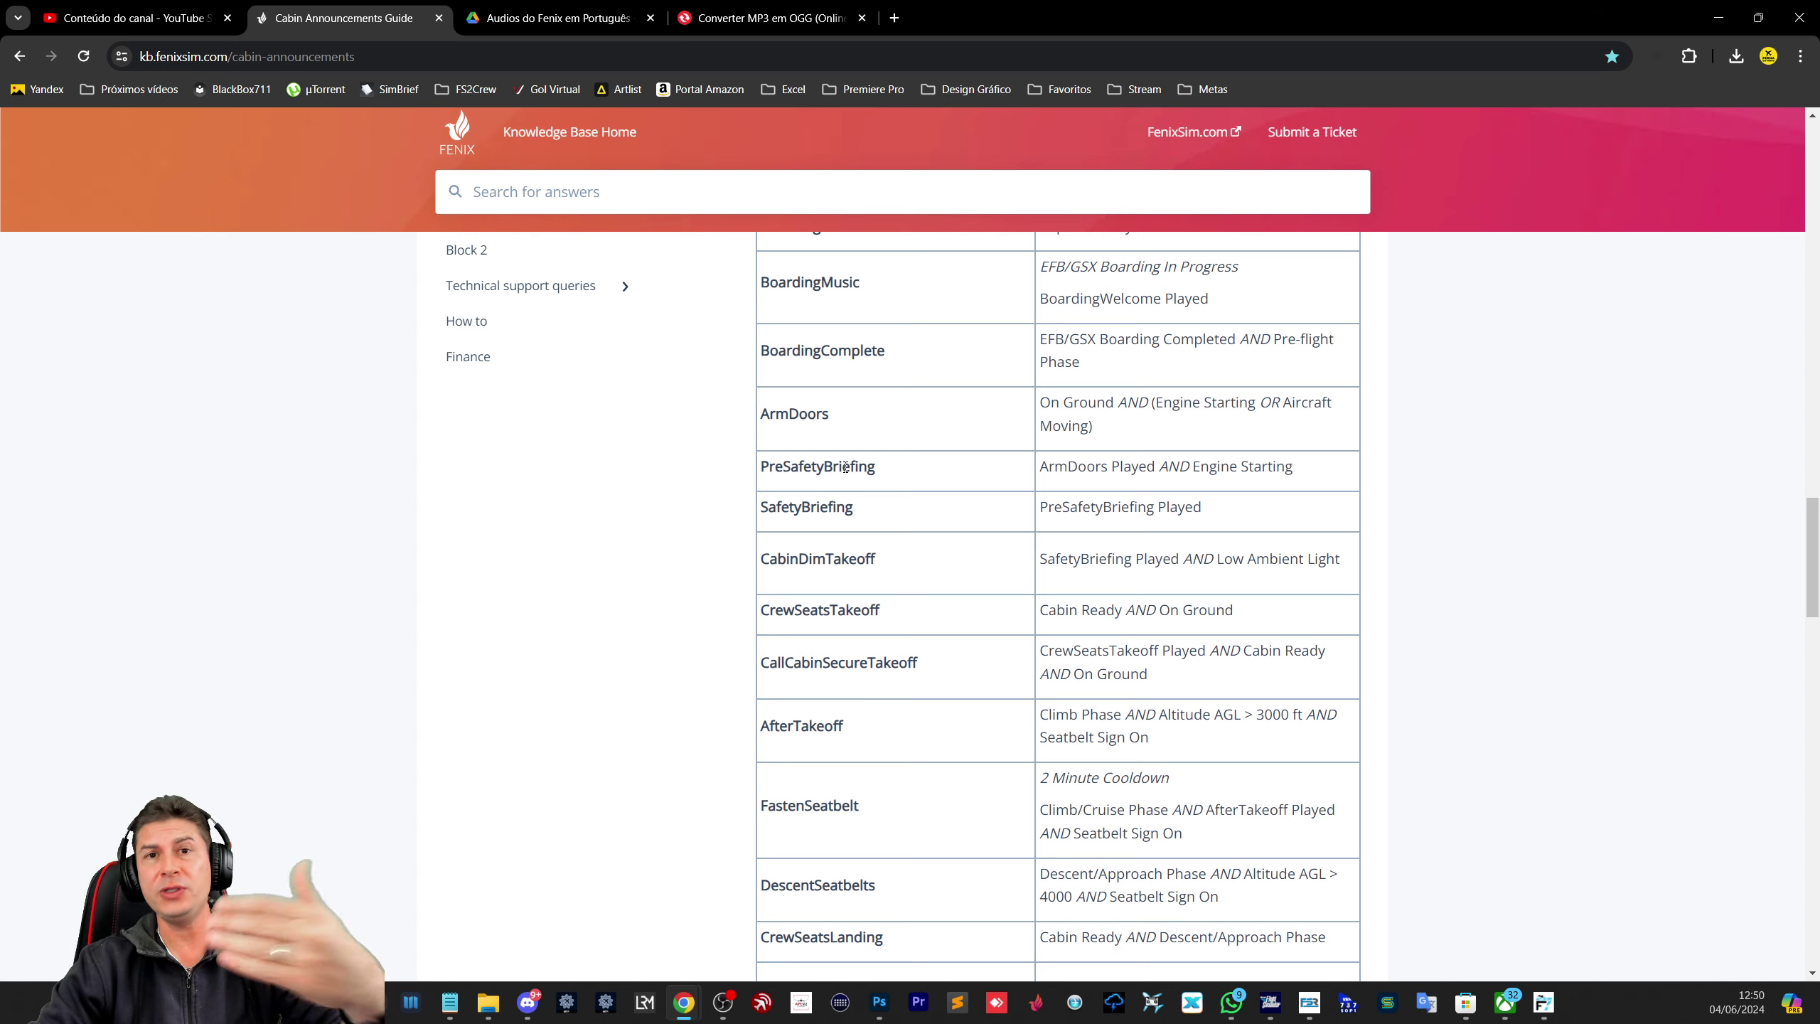
pyautogui.moveTo(766, 506); pyautogui.dragTo(866, 505)
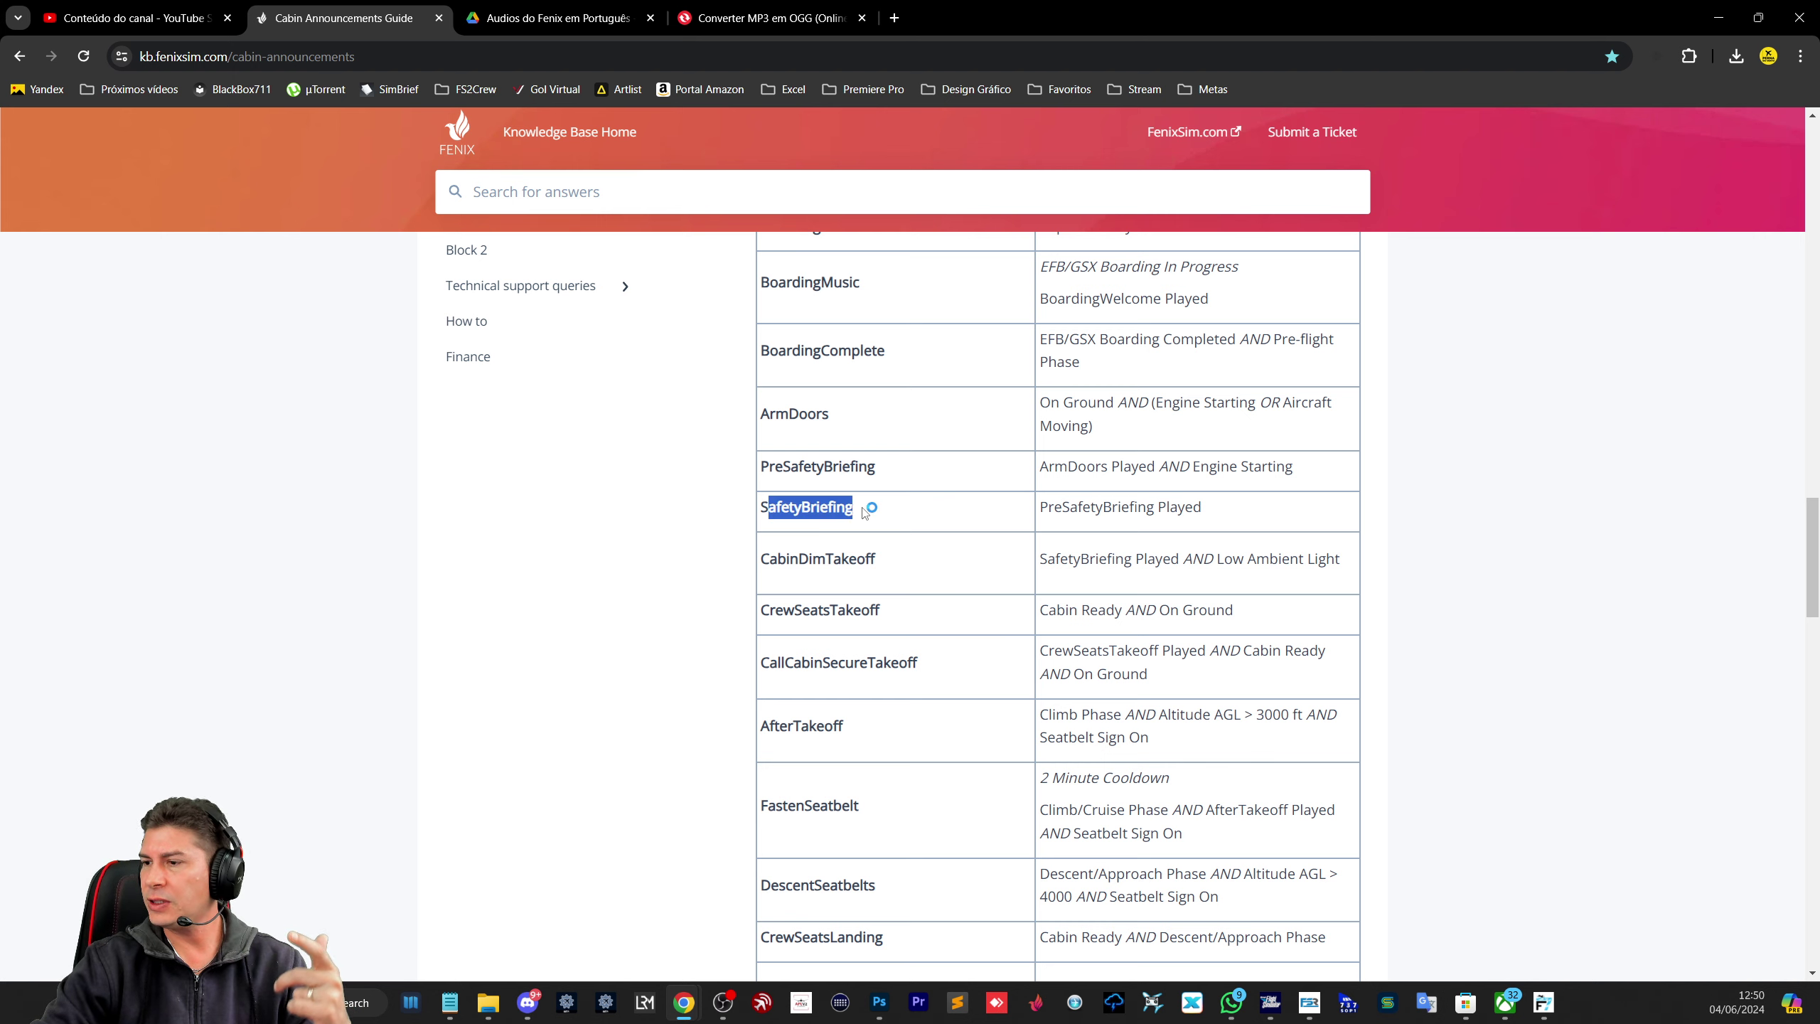
pyautogui.click(864, 512)
# Step: Examine the takeoff and climb announcements in the sound file table, including AfterTakeoff and FastenSeatbelt
pyautogui.scroll(-1, 864, 512)
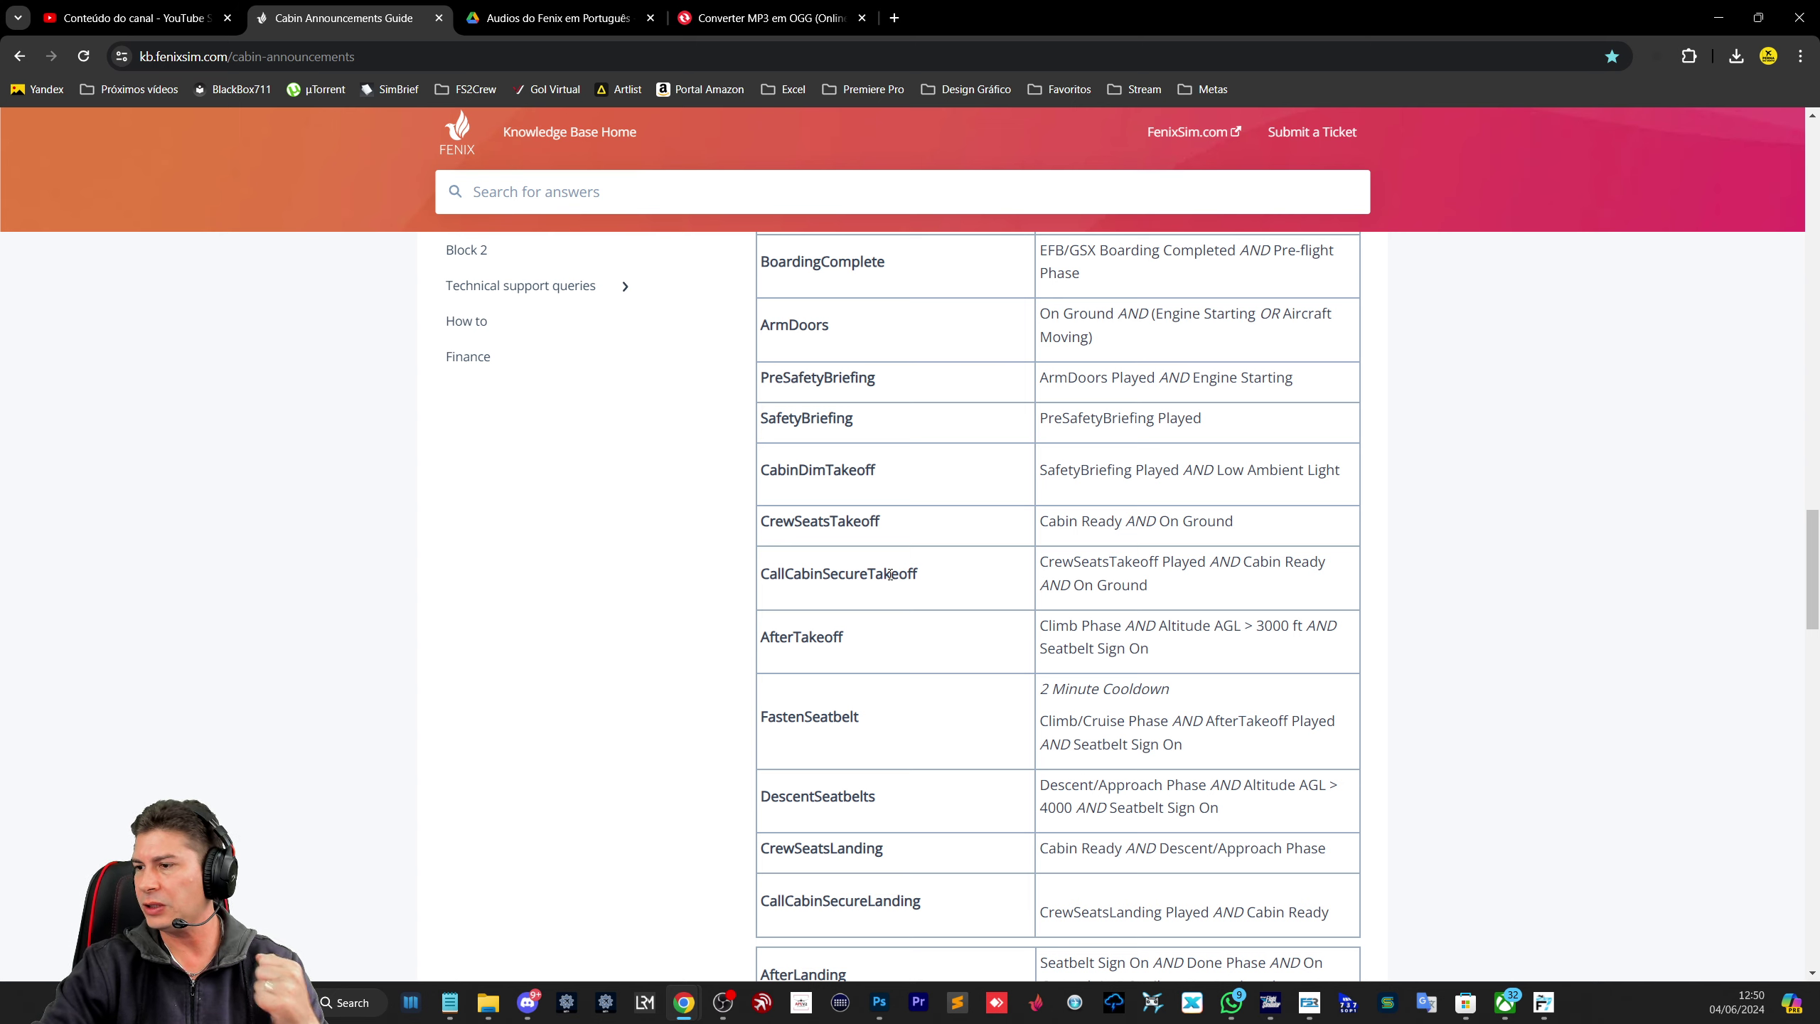
pyautogui.scroll(-1, 890, 574)
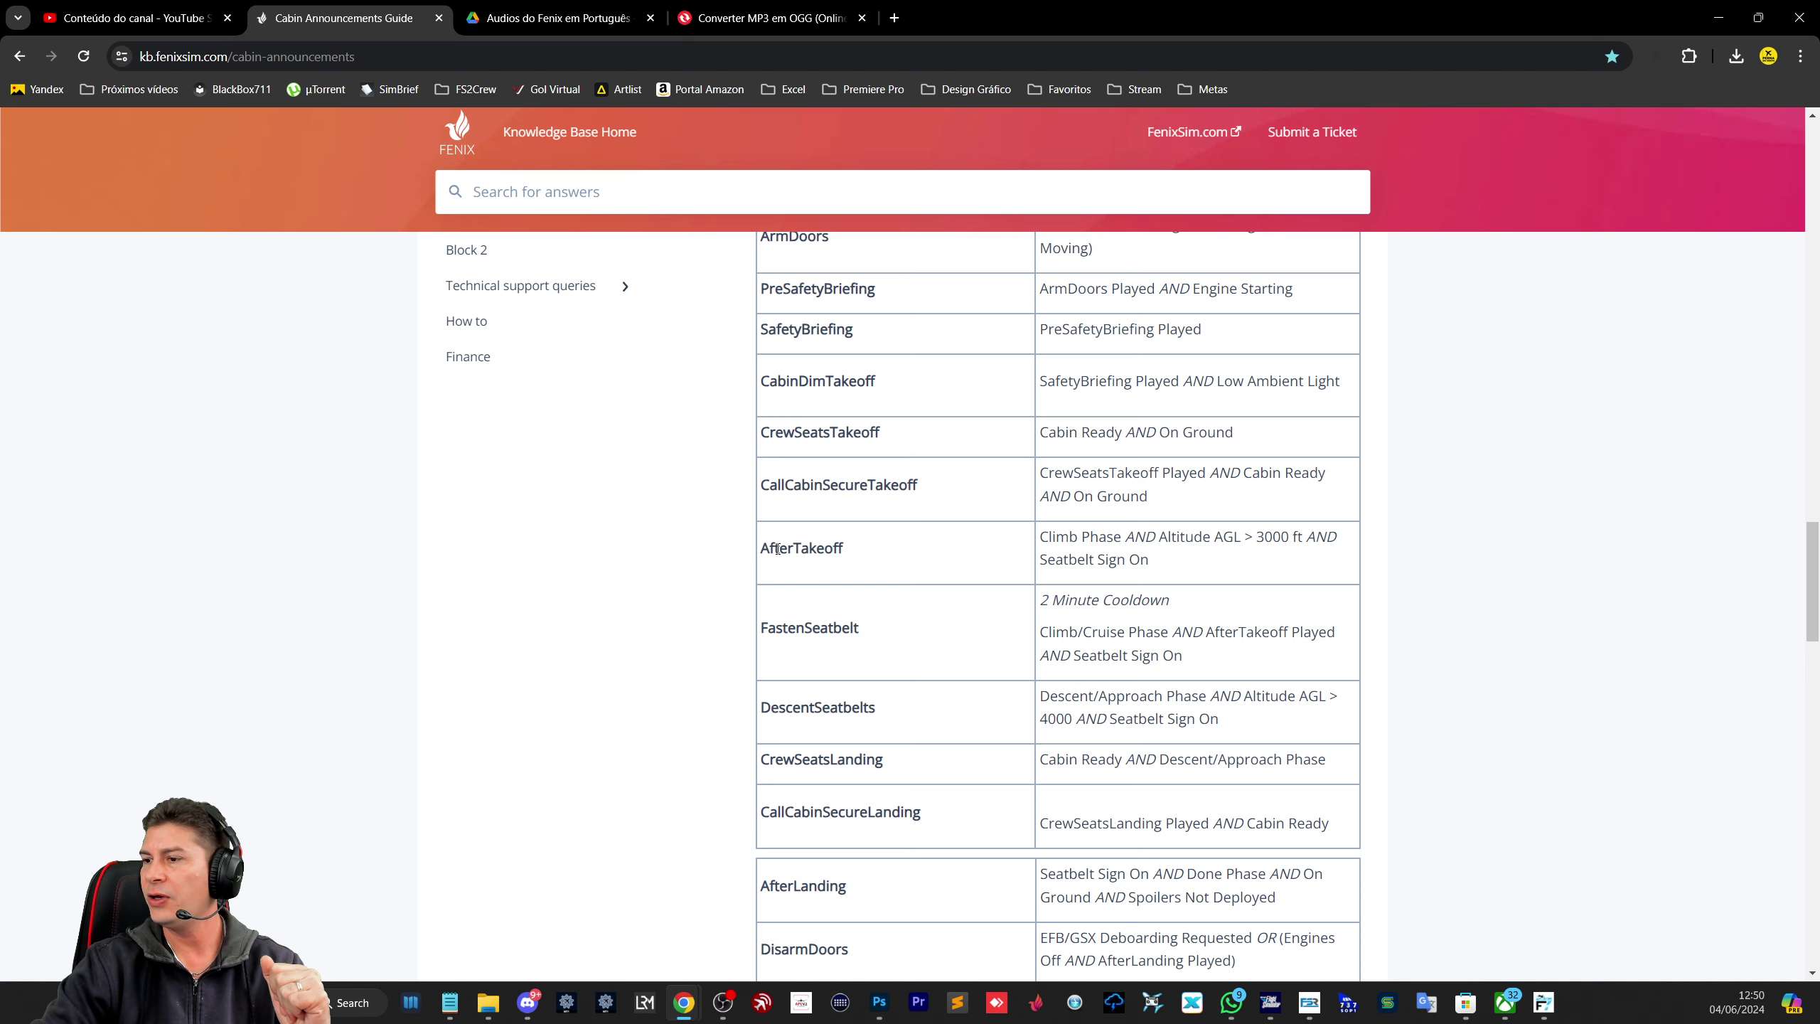
pyautogui.moveTo(778, 549); pyautogui.dragTo(852, 552)
pyautogui.click(853, 554)
pyautogui.moveTo(784, 629); pyautogui.dragTo(817, 629)
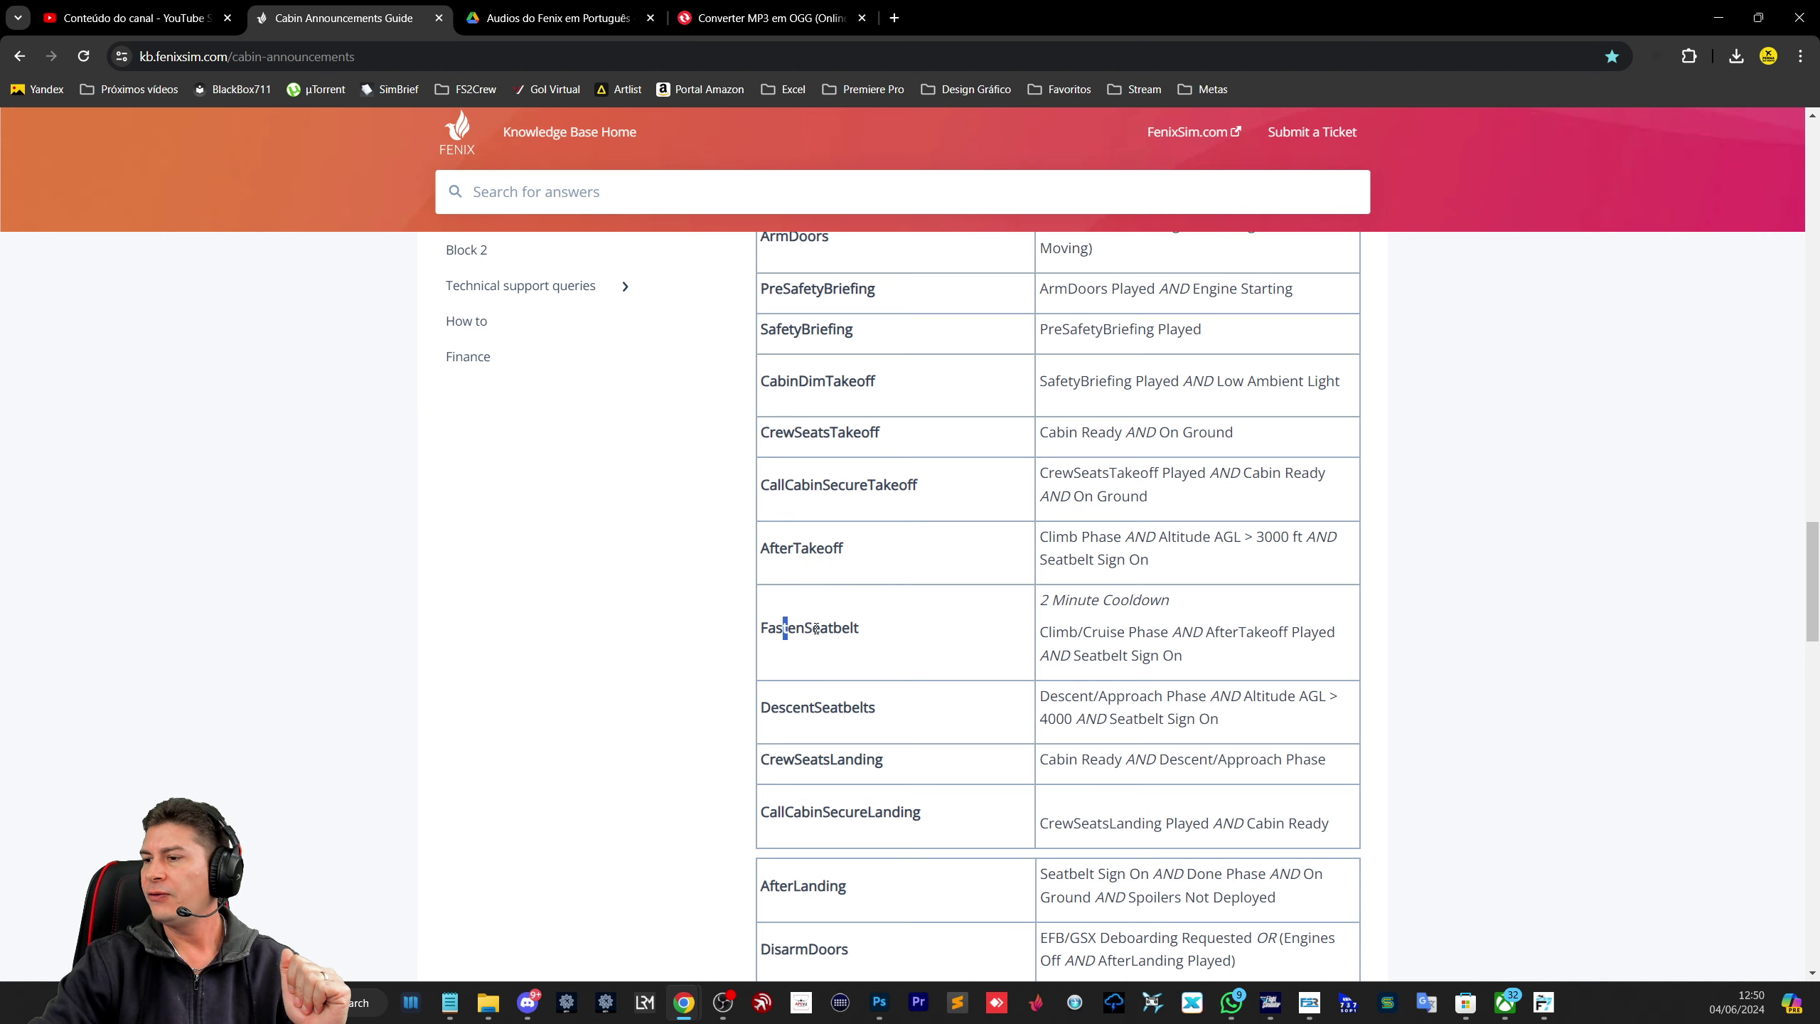
pyautogui.click(891, 634)
pyautogui.scroll(-1, 889, 634)
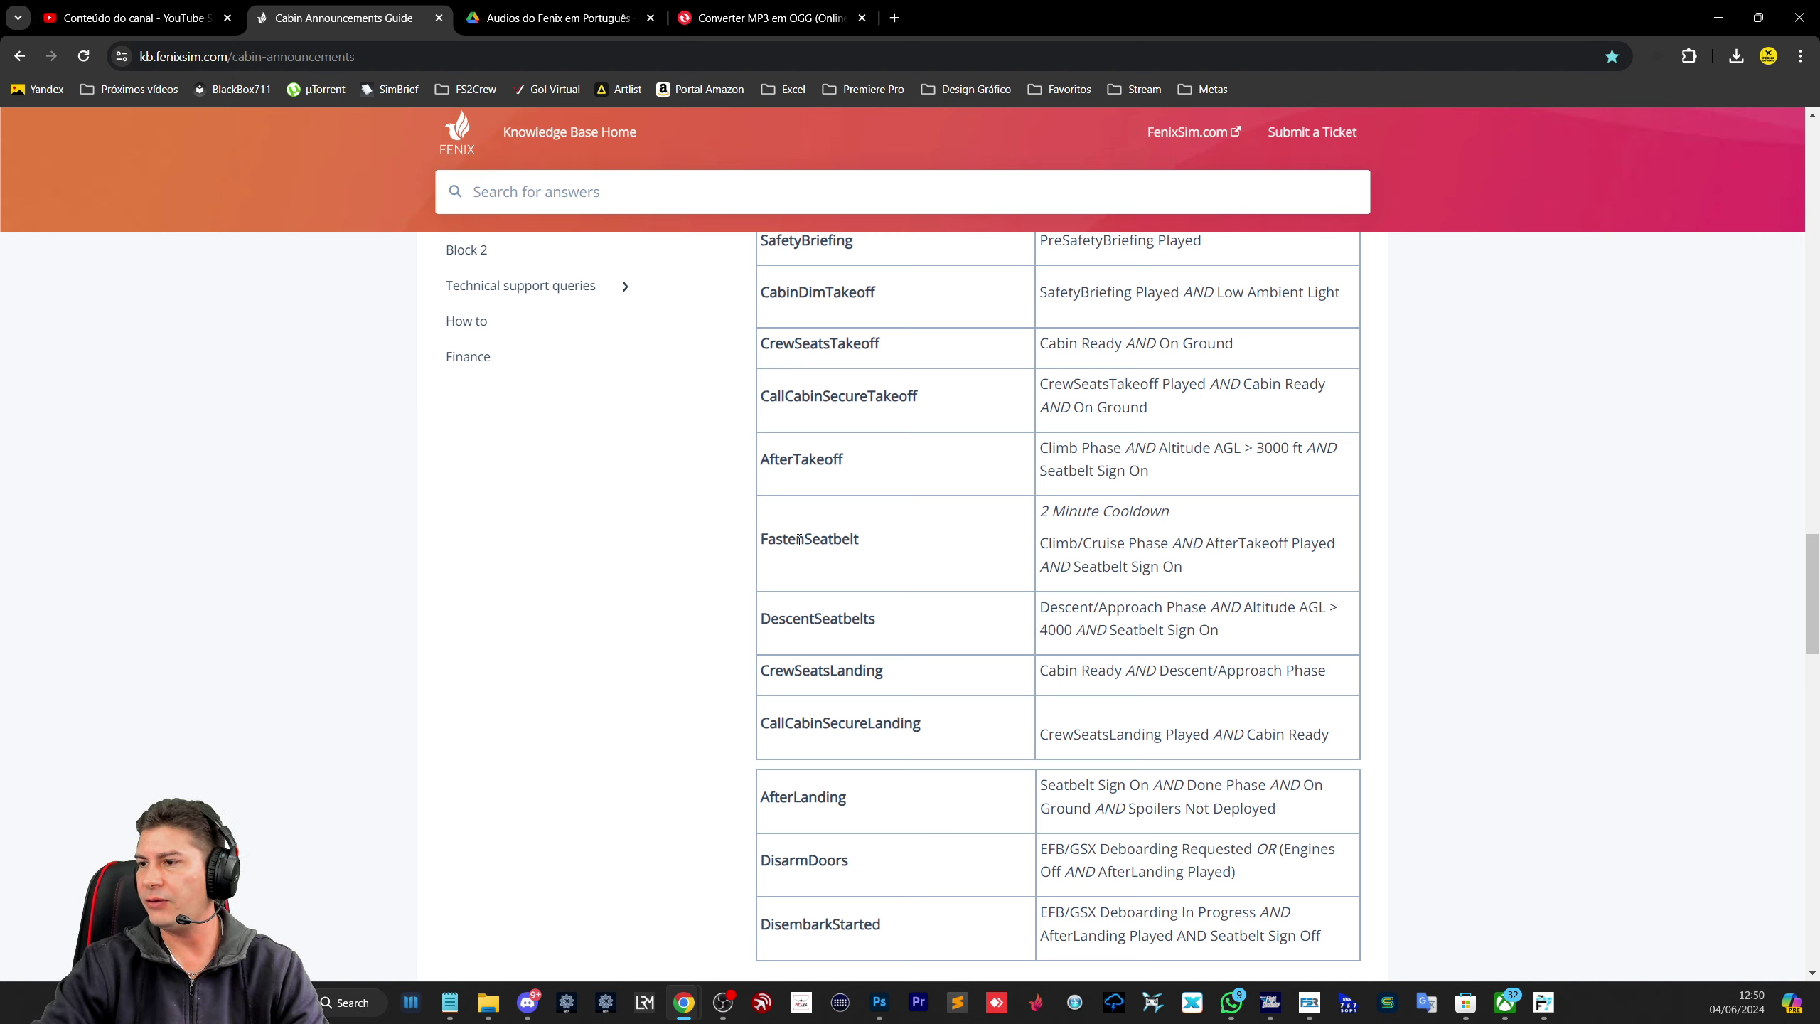
pyautogui.moveTo(762, 539); pyautogui.dragTo(863, 541)
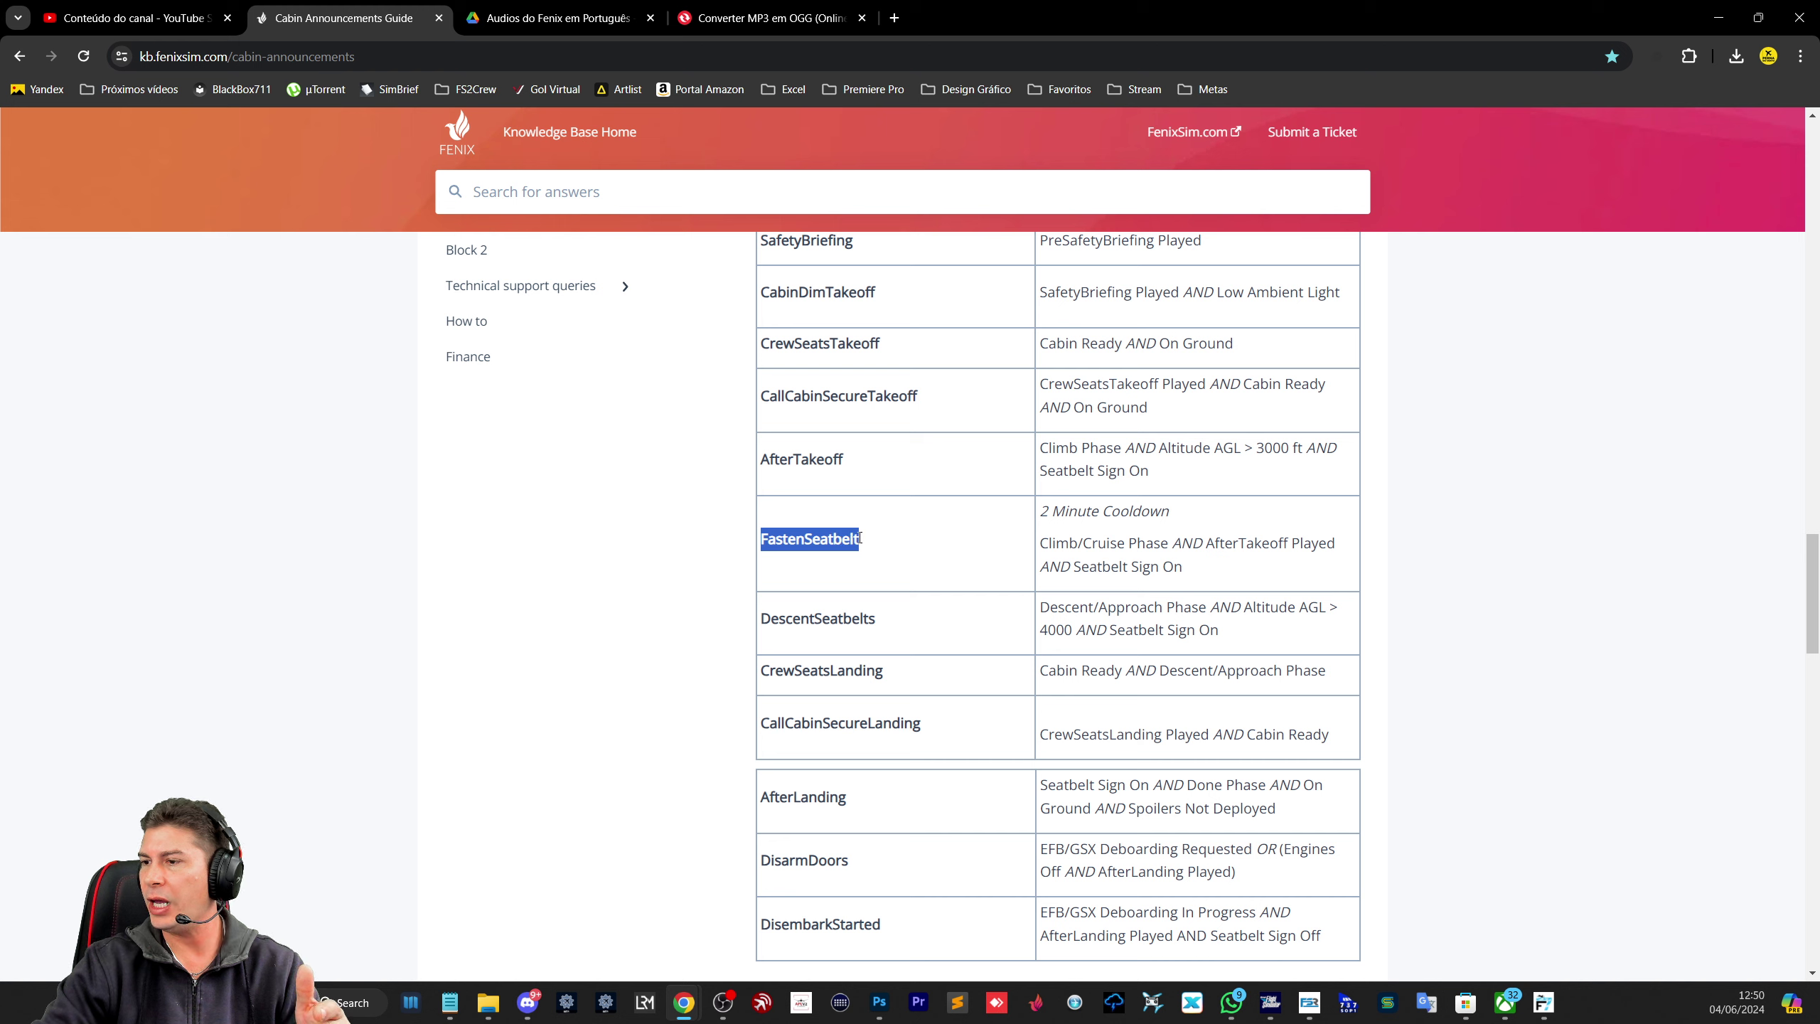
pyautogui.click(861, 542)
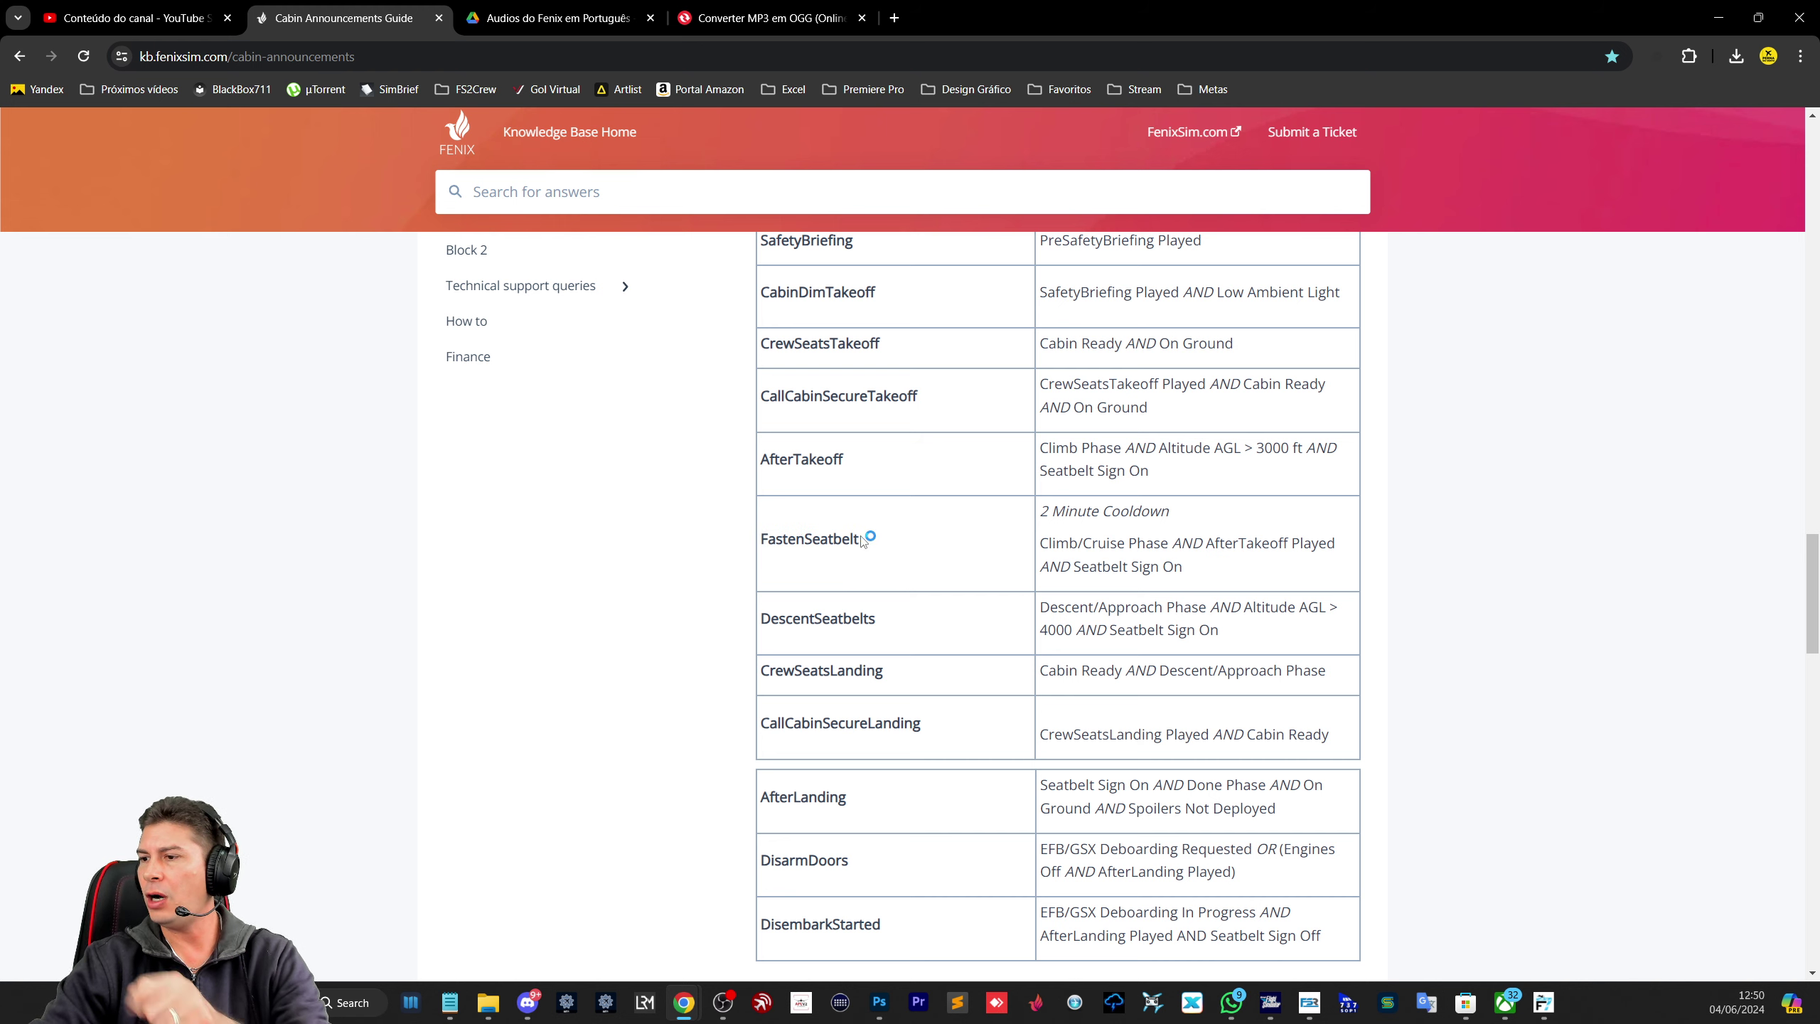
pyautogui.doubleClick(785, 542)
pyautogui.click(865, 547)
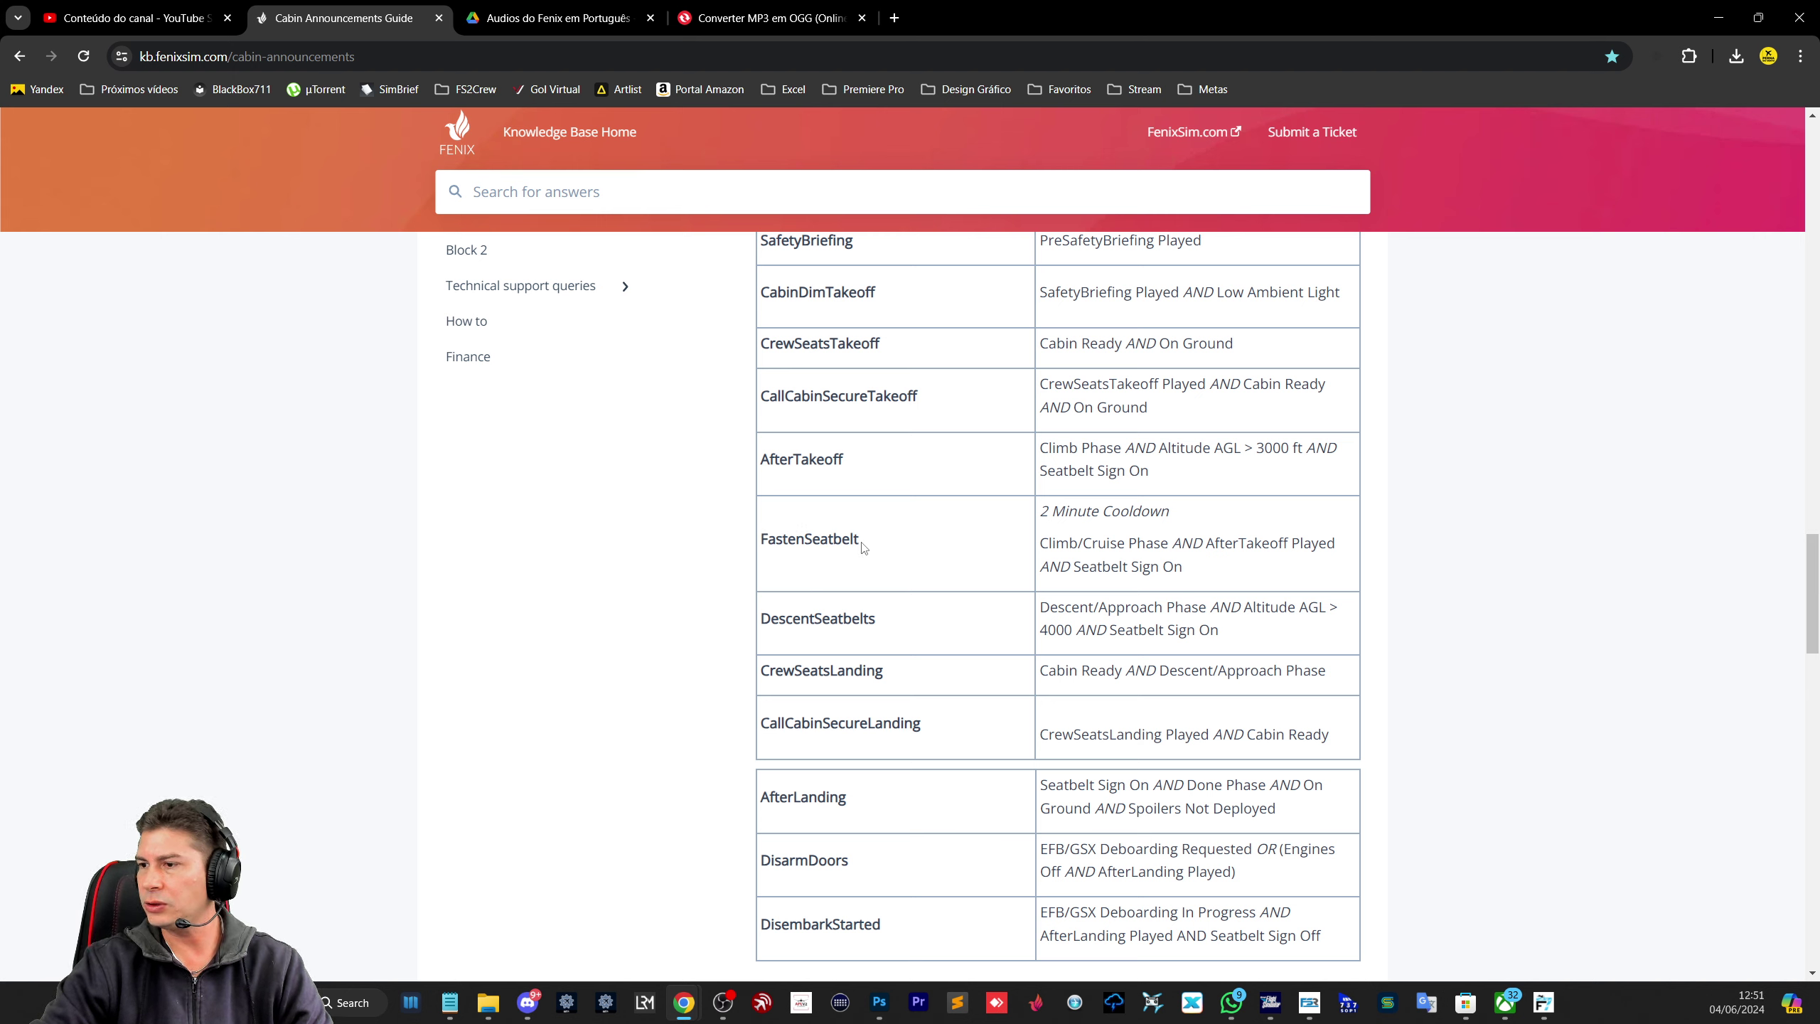
# Step: Read the DescentSeatbelts, CrewSeatsLanding and CallCabinSecureLanding entries in the sound file table
pyautogui.scroll(-3, 863, 547)
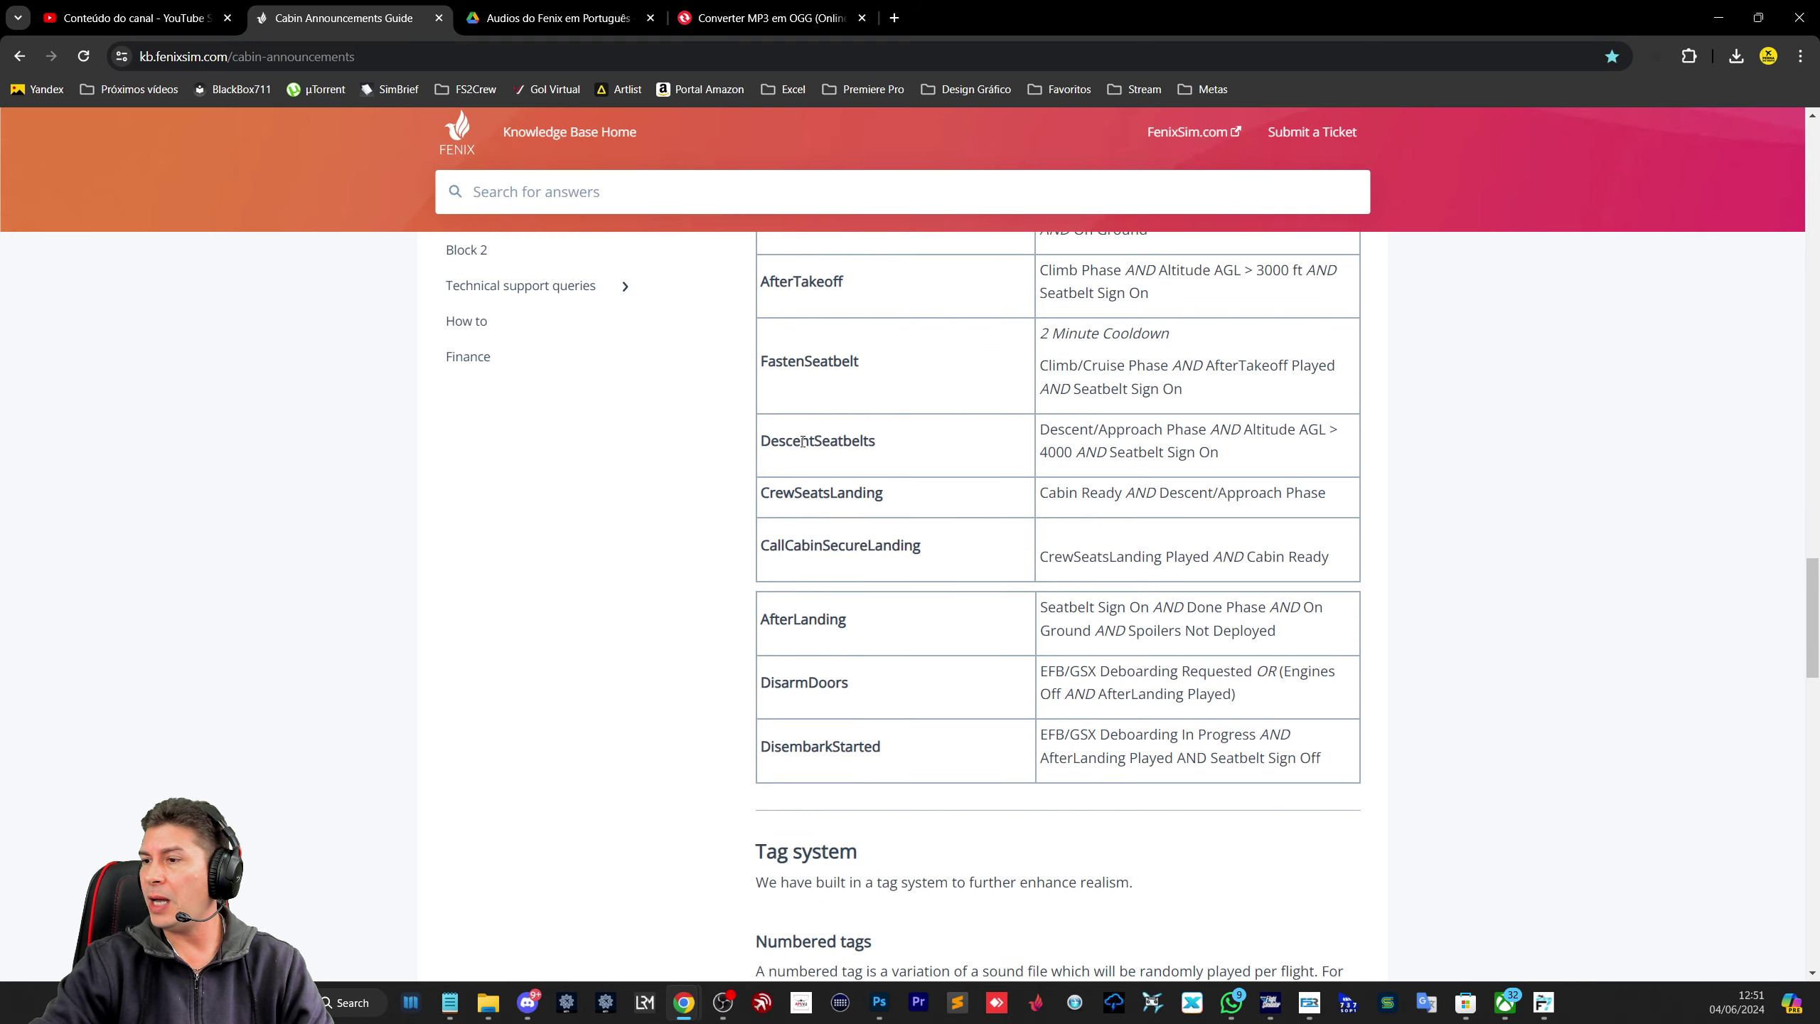
pyautogui.moveTo(815, 441); pyautogui.dragTo(886, 446)
pyautogui.click(886, 446)
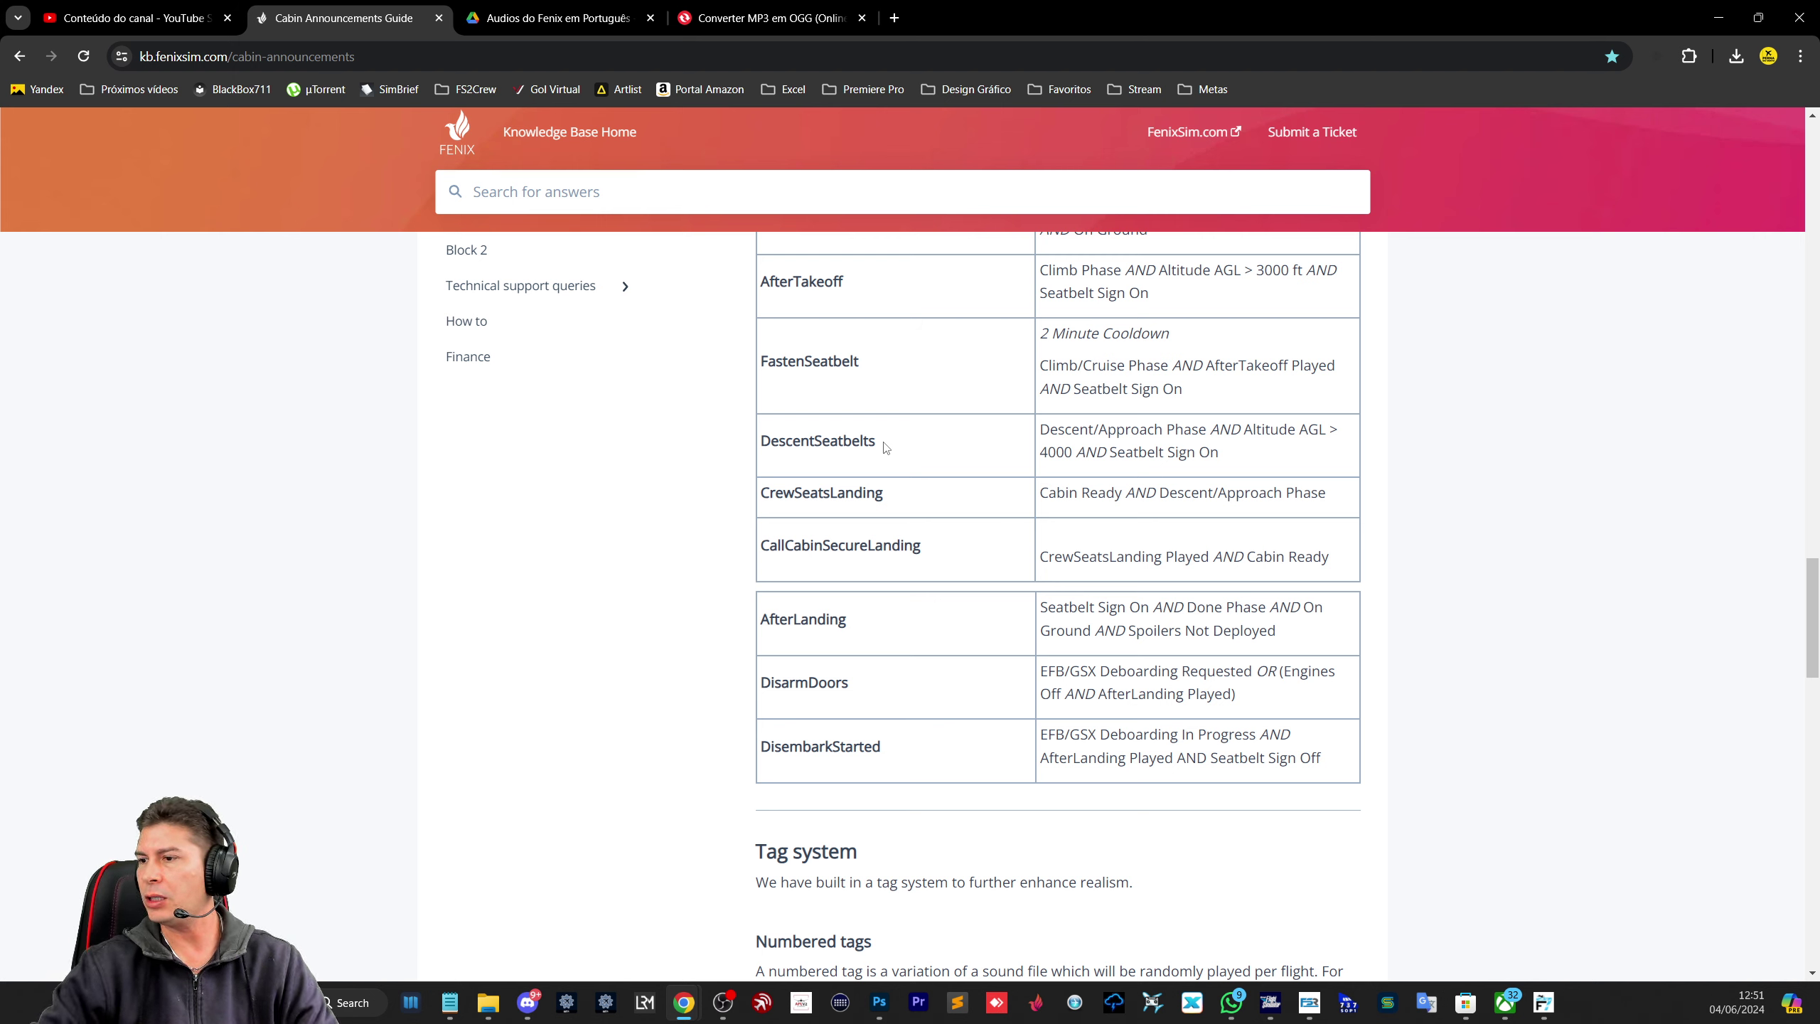
pyautogui.moveTo(799, 494); pyautogui.dragTo(905, 495)
pyautogui.click(889, 536)
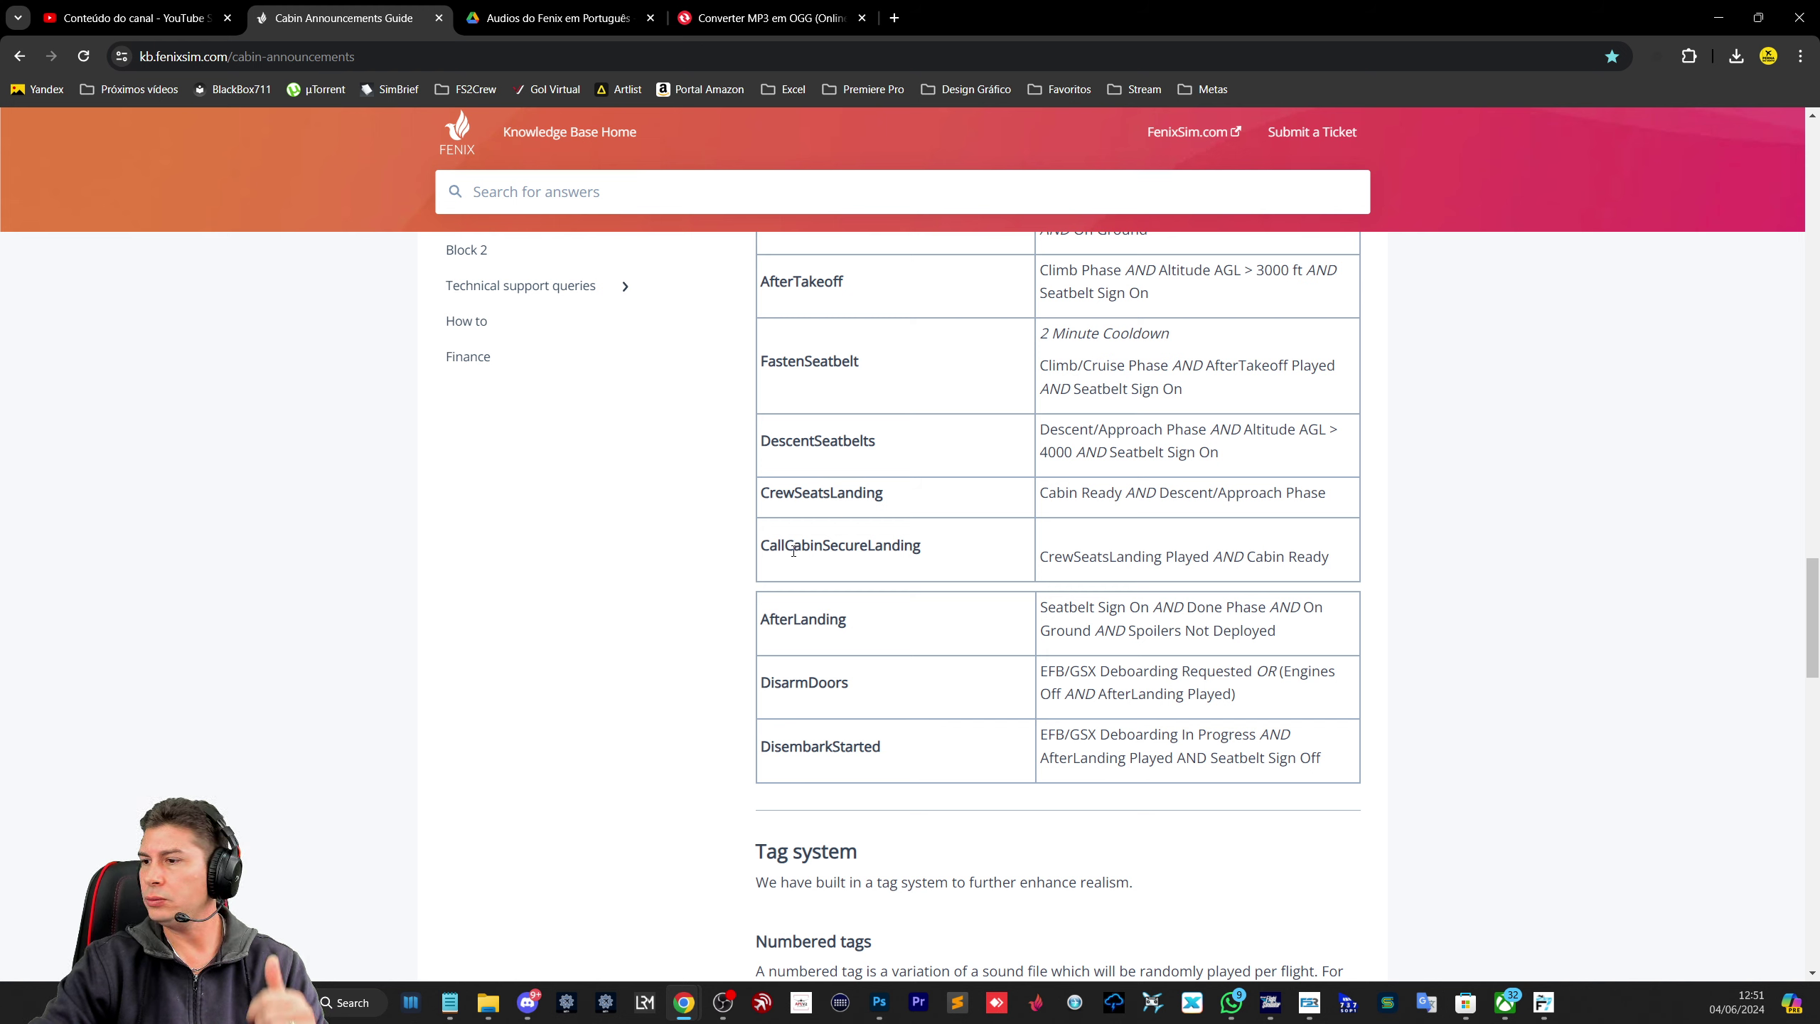
pyautogui.moveTo(828, 549); pyautogui.dragTo(933, 549)
pyautogui.click(933, 551)
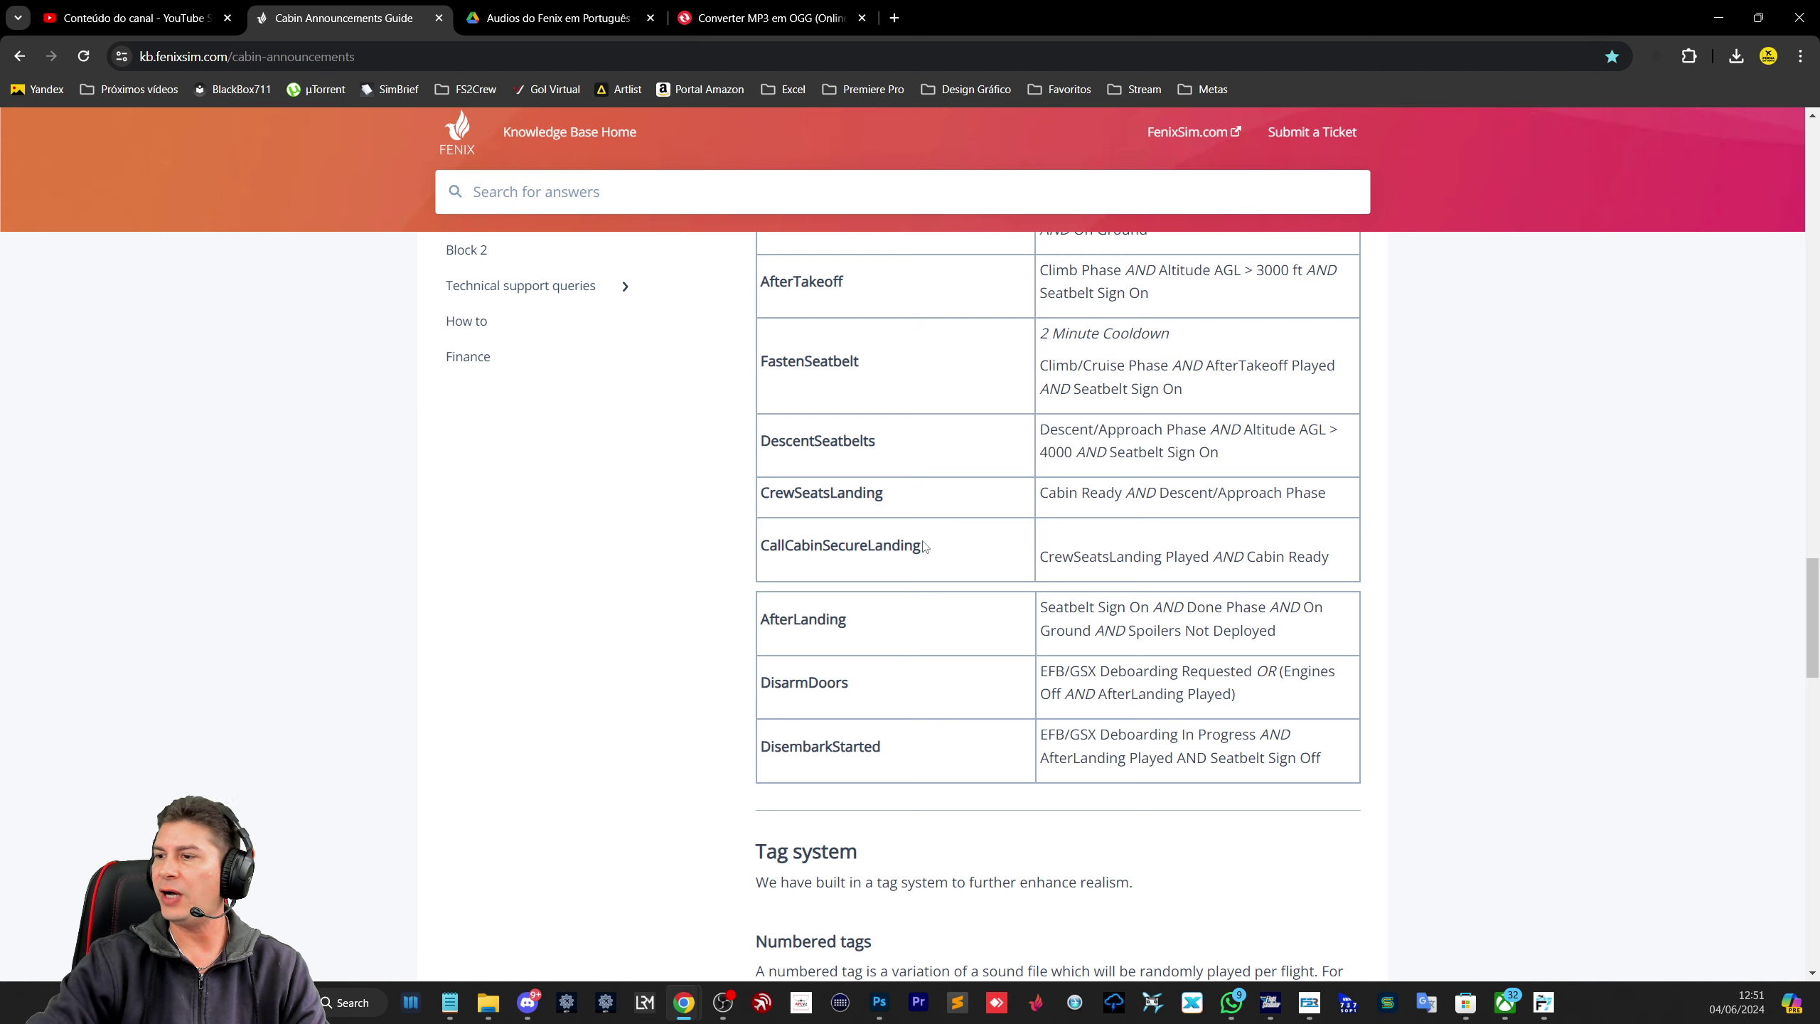
# Step: Read the AfterLanding, DisarmDoors and DisembarkStarted entries at the end of the sound file table
pyautogui.moveTo(798, 621); pyautogui.dragTo(846, 621)
pyautogui.click(864, 625)
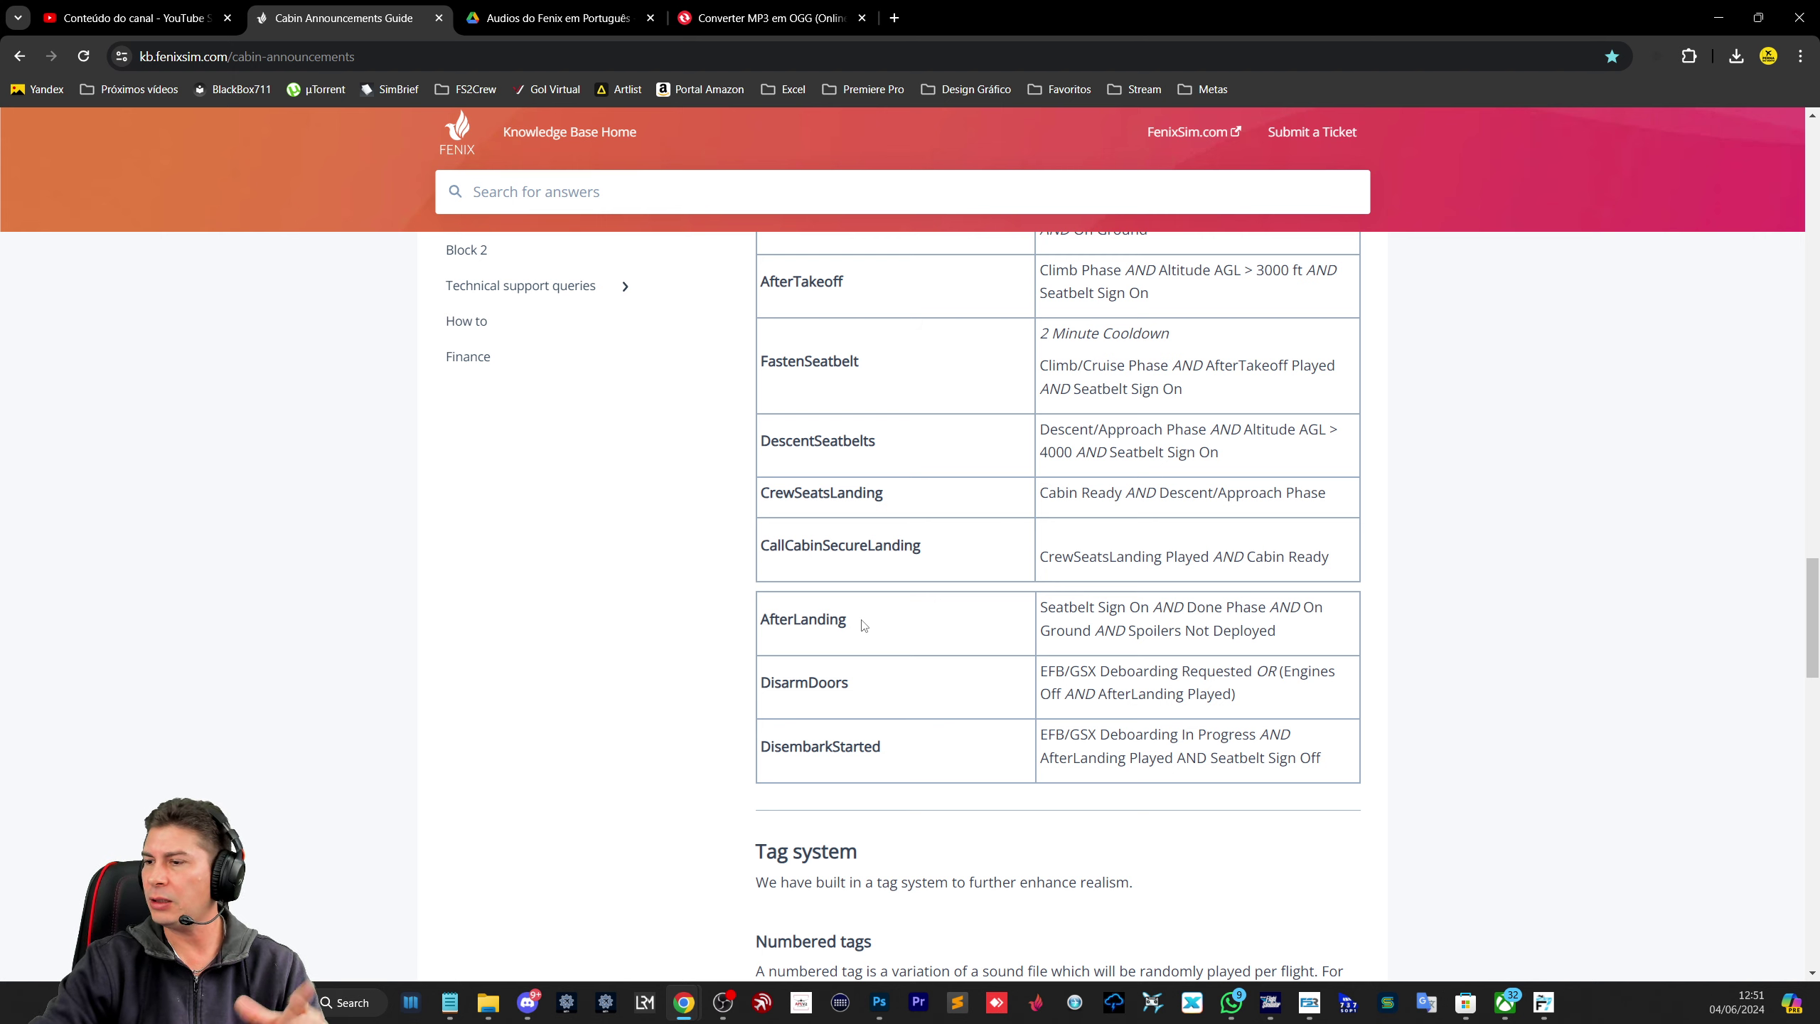
pyautogui.moveTo(792, 687); pyautogui.dragTo(857, 685)
pyautogui.click(858, 681)
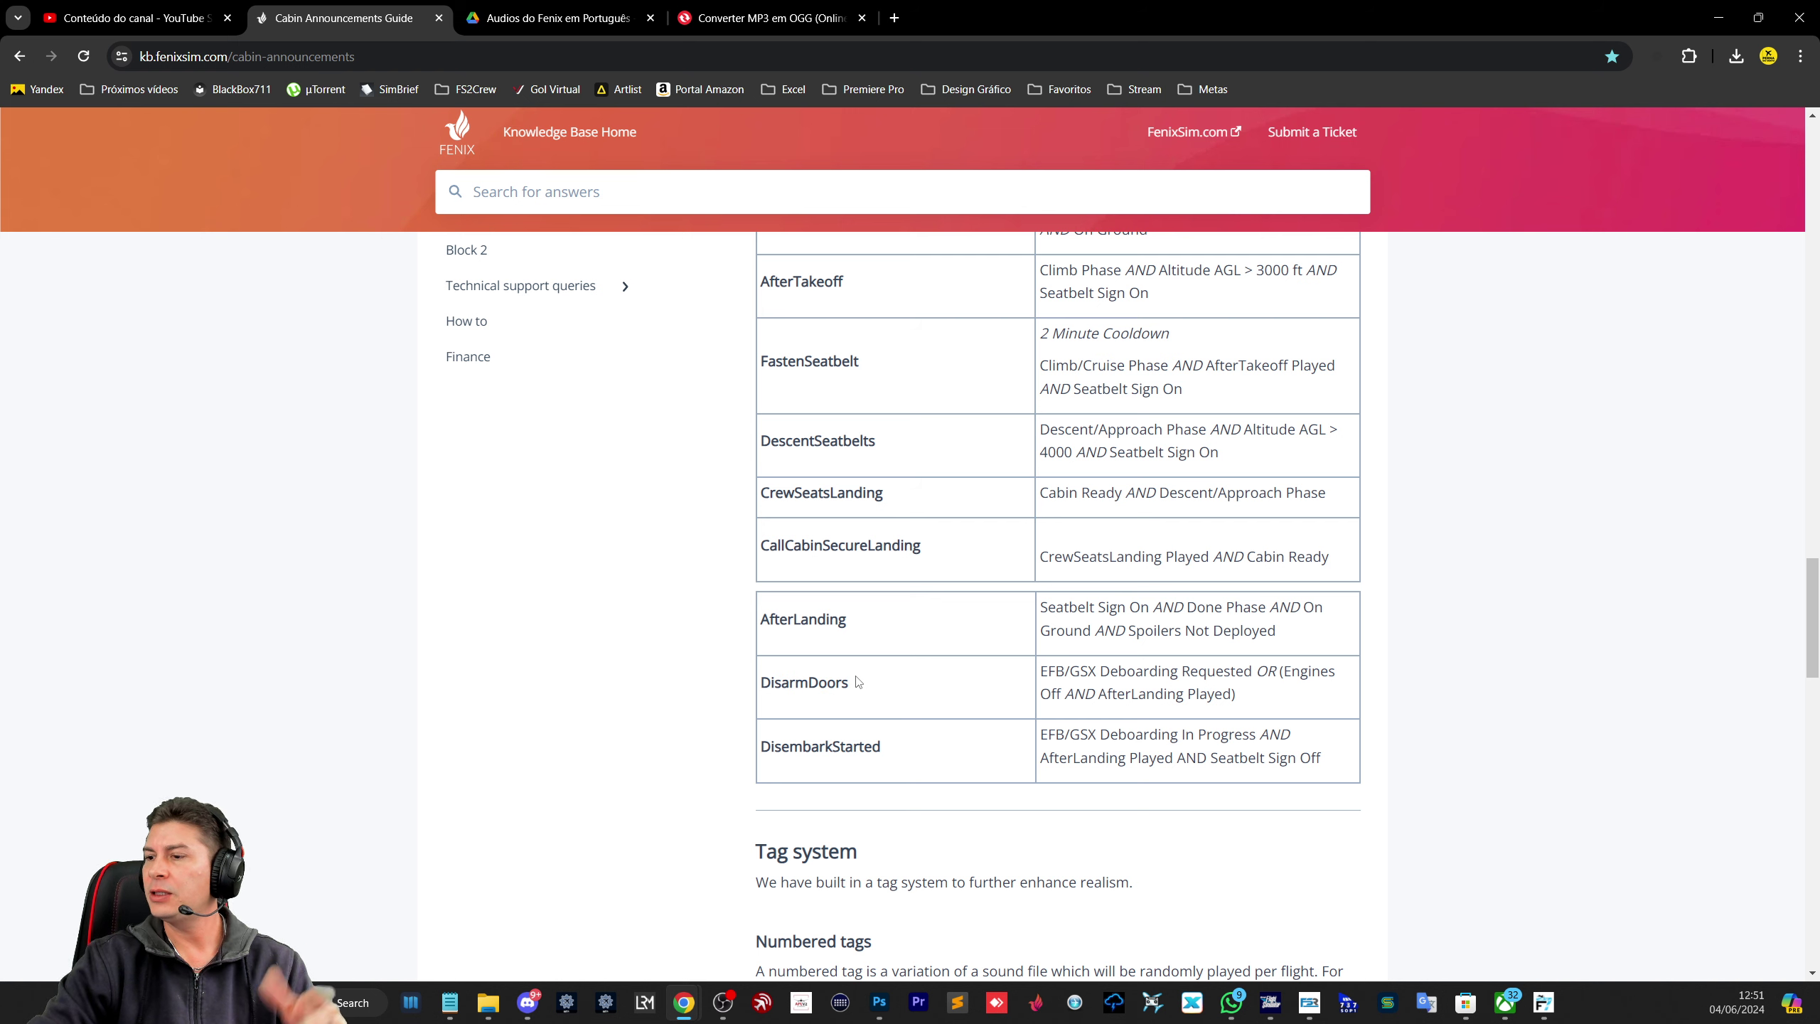
pyautogui.scroll(-2, 857, 682)
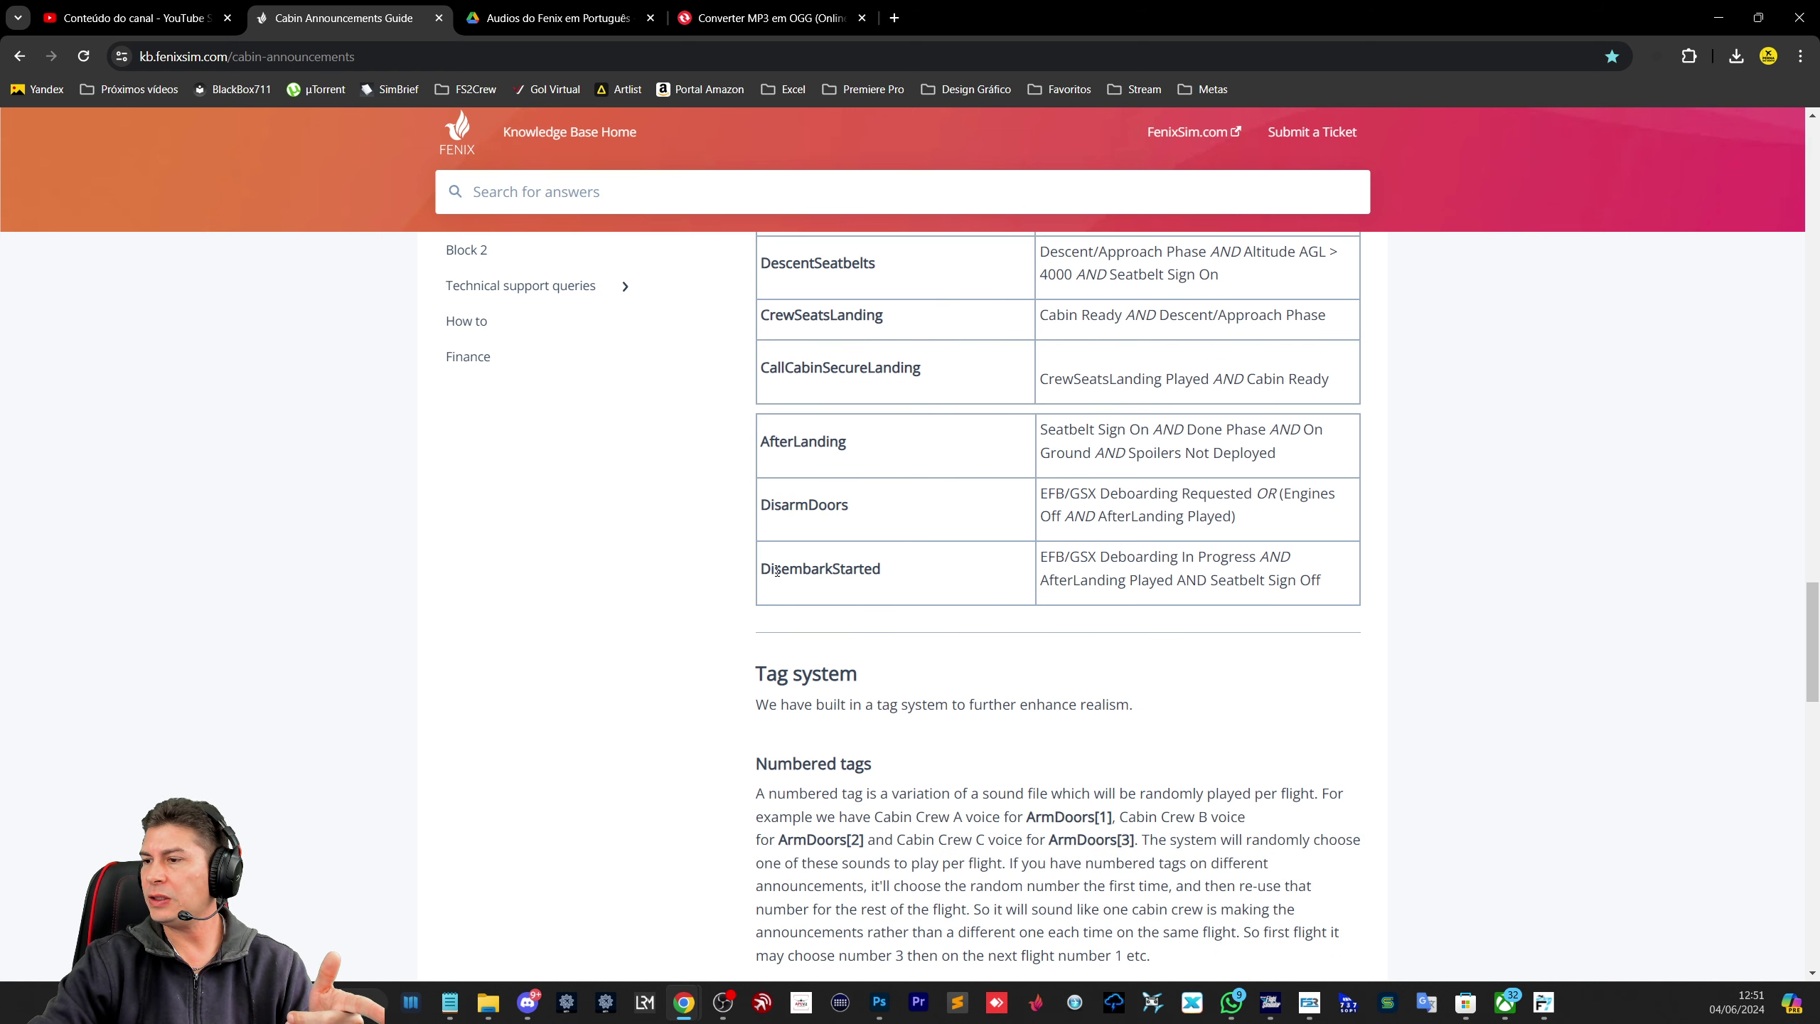
pyautogui.moveTo(777, 570); pyautogui.dragTo(831, 570)
pyautogui.click(889, 569)
pyautogui.click(889, 576)
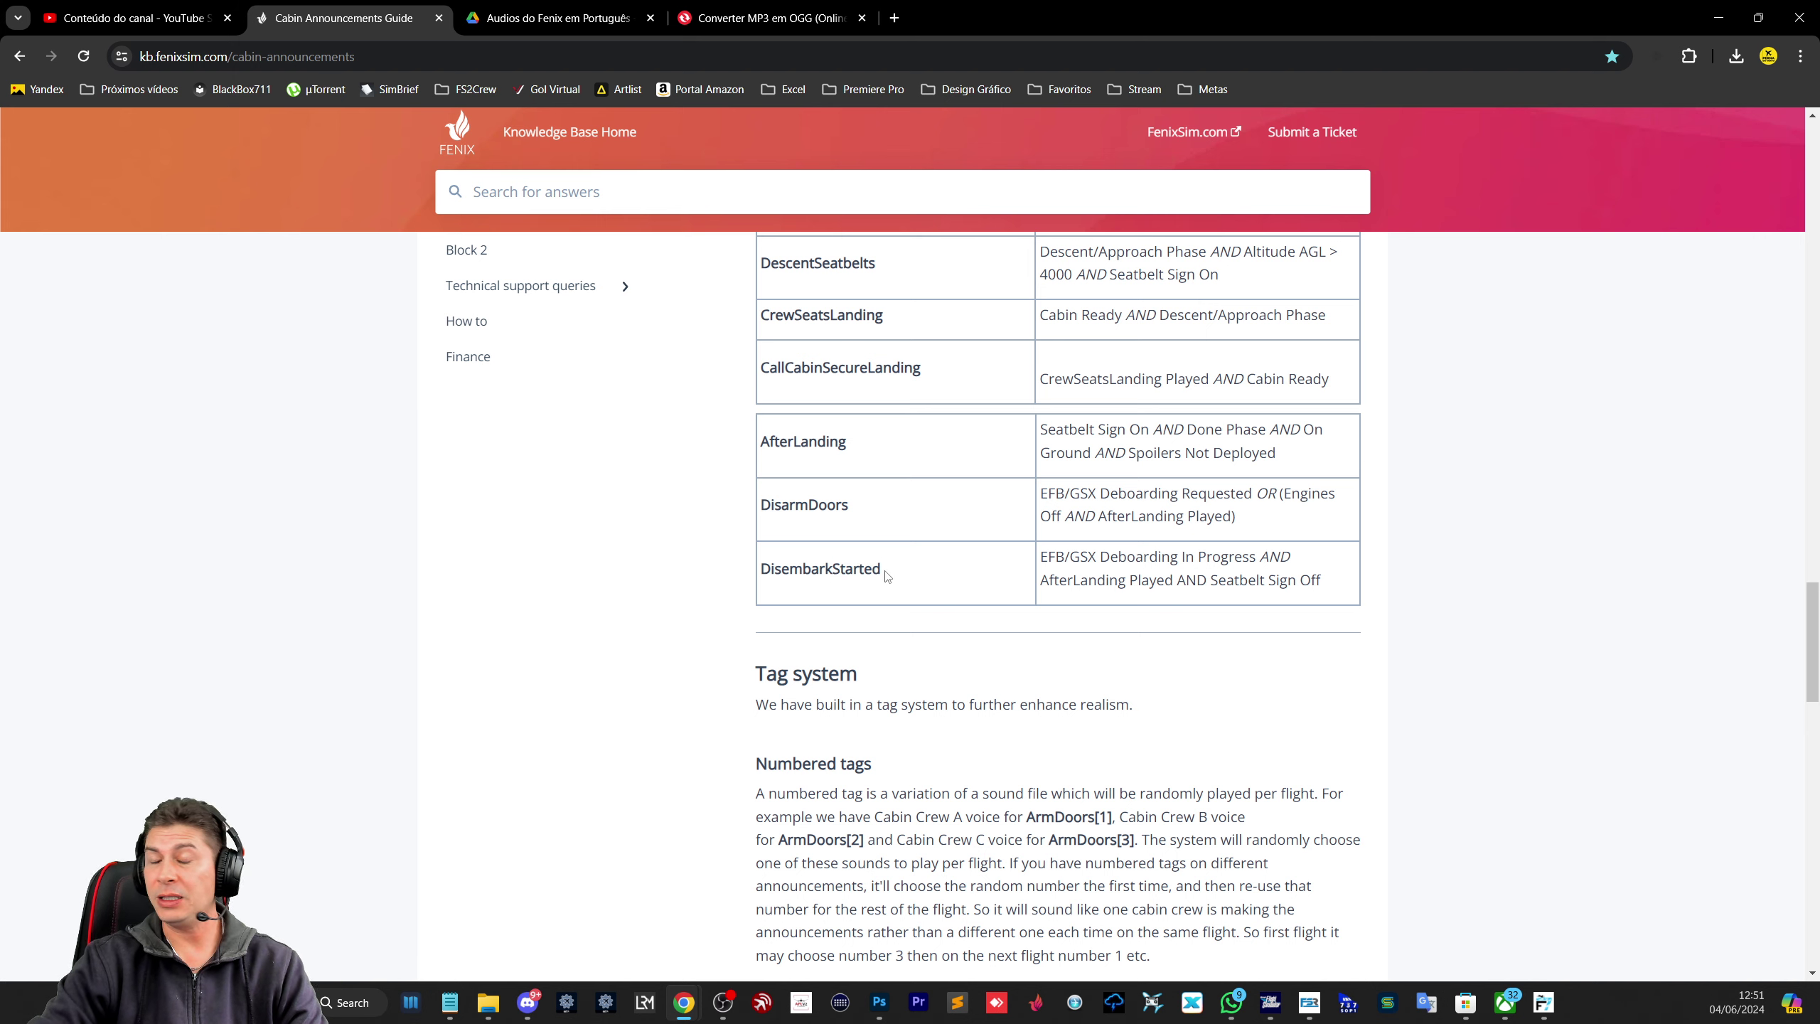
# Step: Open a preview of the FNX Announcements.rar archive in the Google Drive folder with the Portuguese Fenix audios
pyautogui.scroll(4, 881, 599)
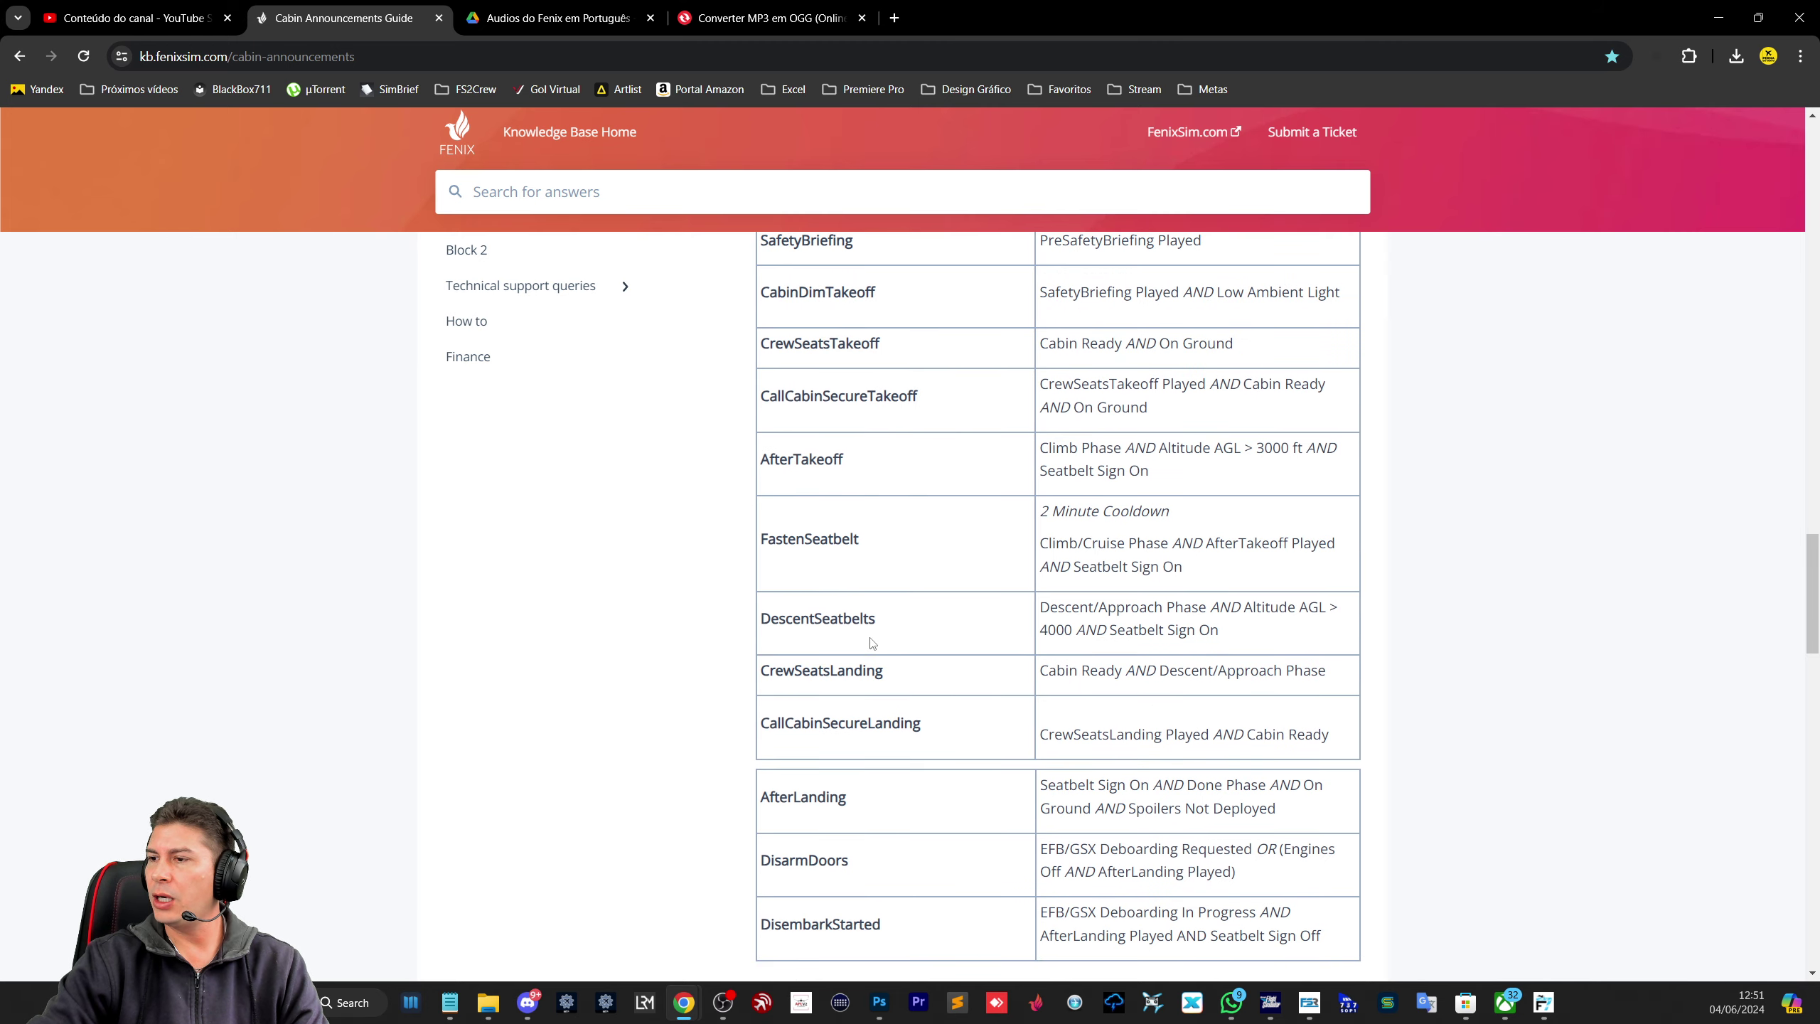
pyautogui.scroll(3, 872, 643)
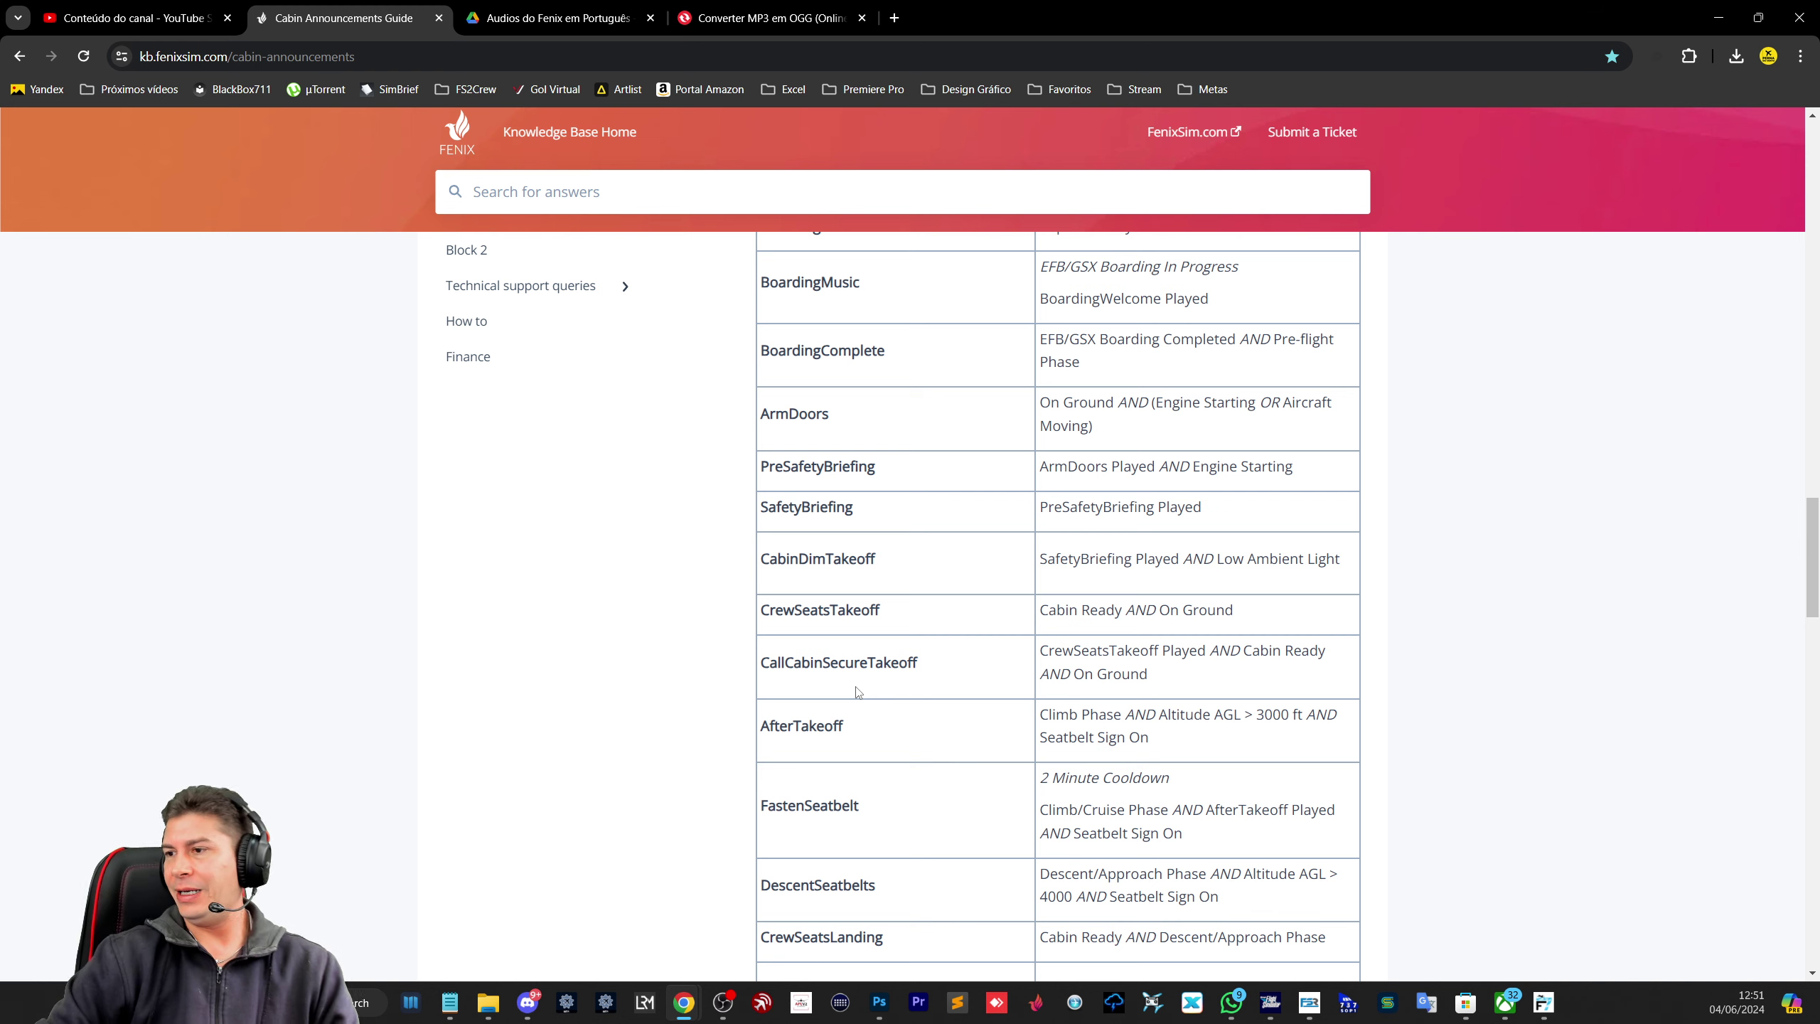
pyautogui.click(533, 20)
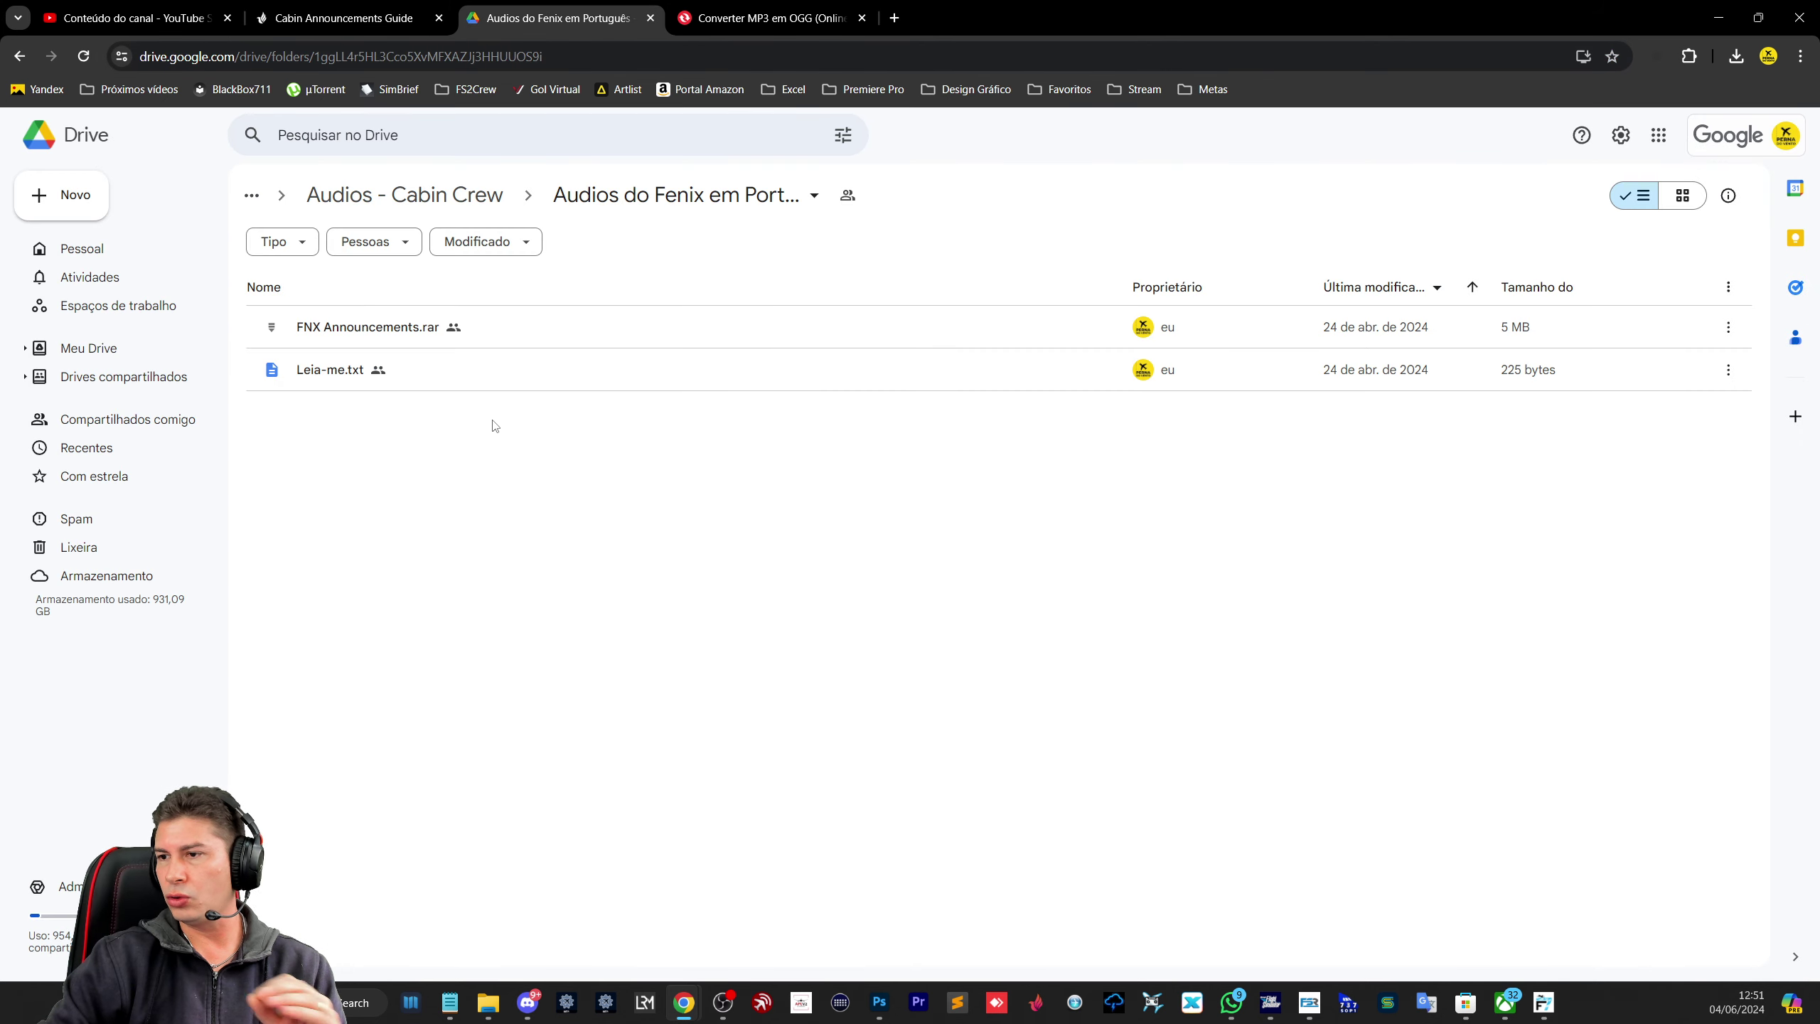
pyautogui.doubleClick(481, 328)
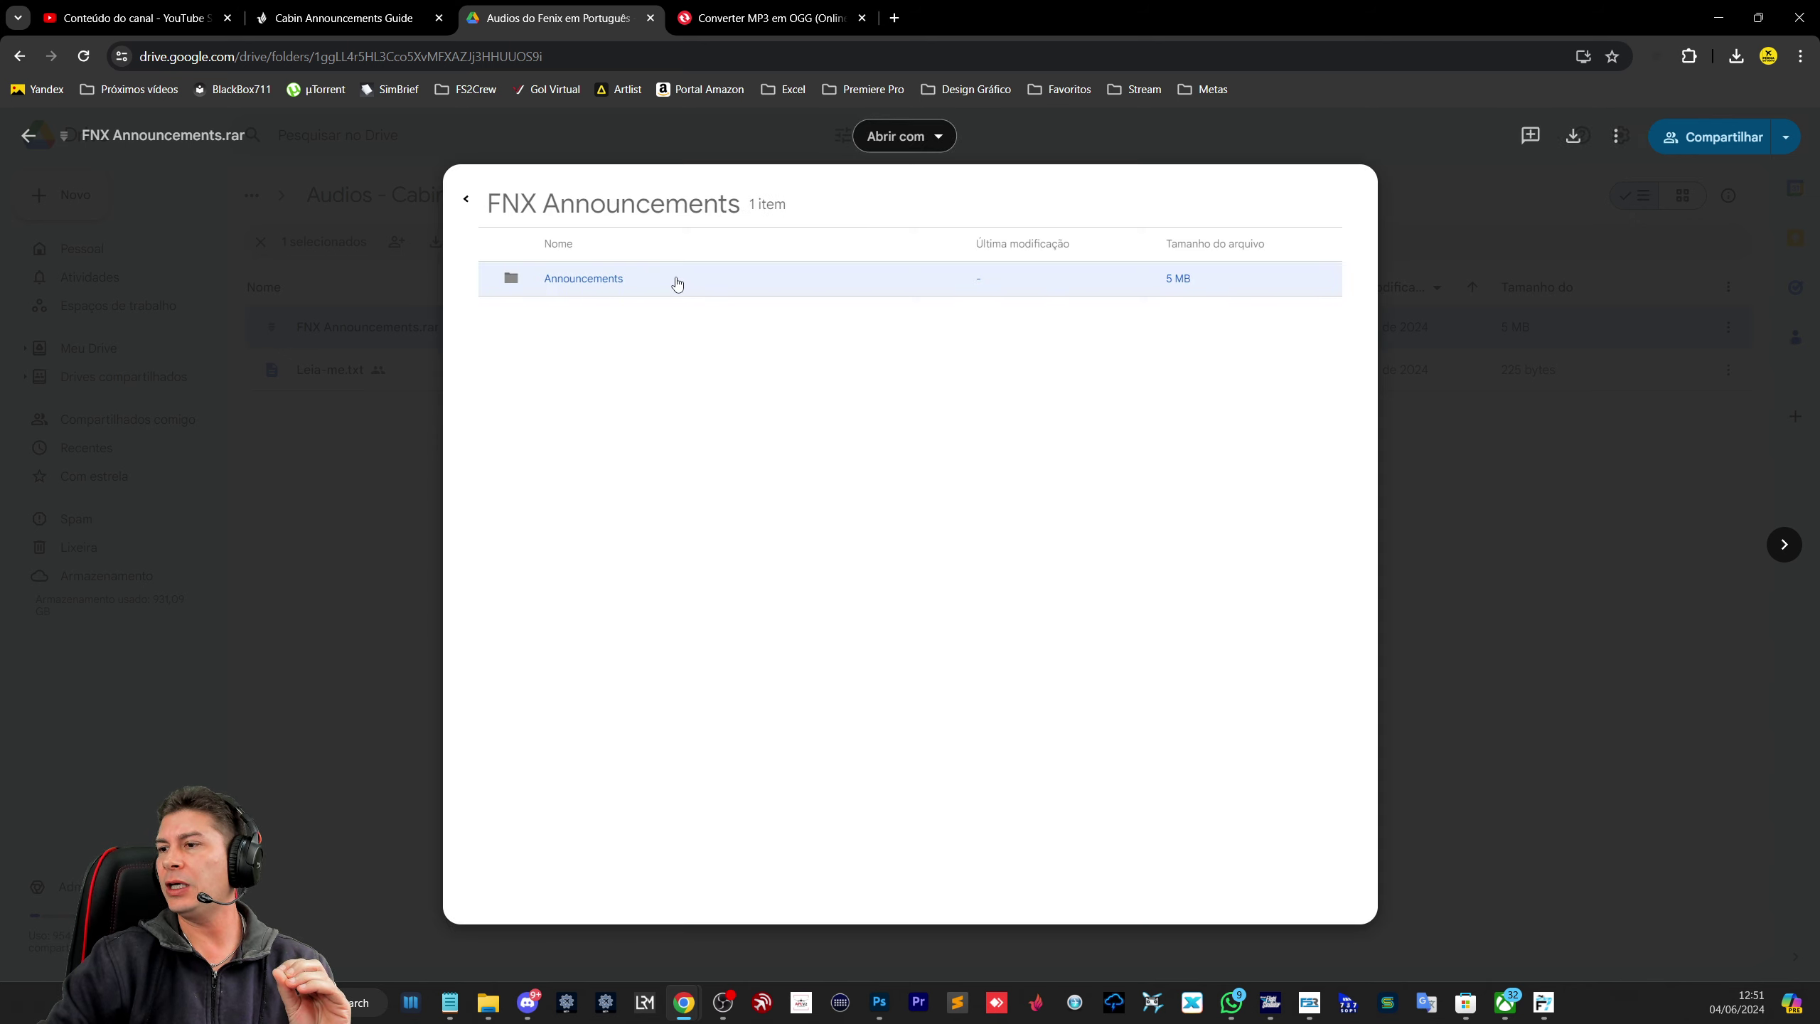
# Step: Browse the archive preview down to the TAM folder inside Announcements, examine its .ogg files, and close the preview
pyautogui.click(675, 281)
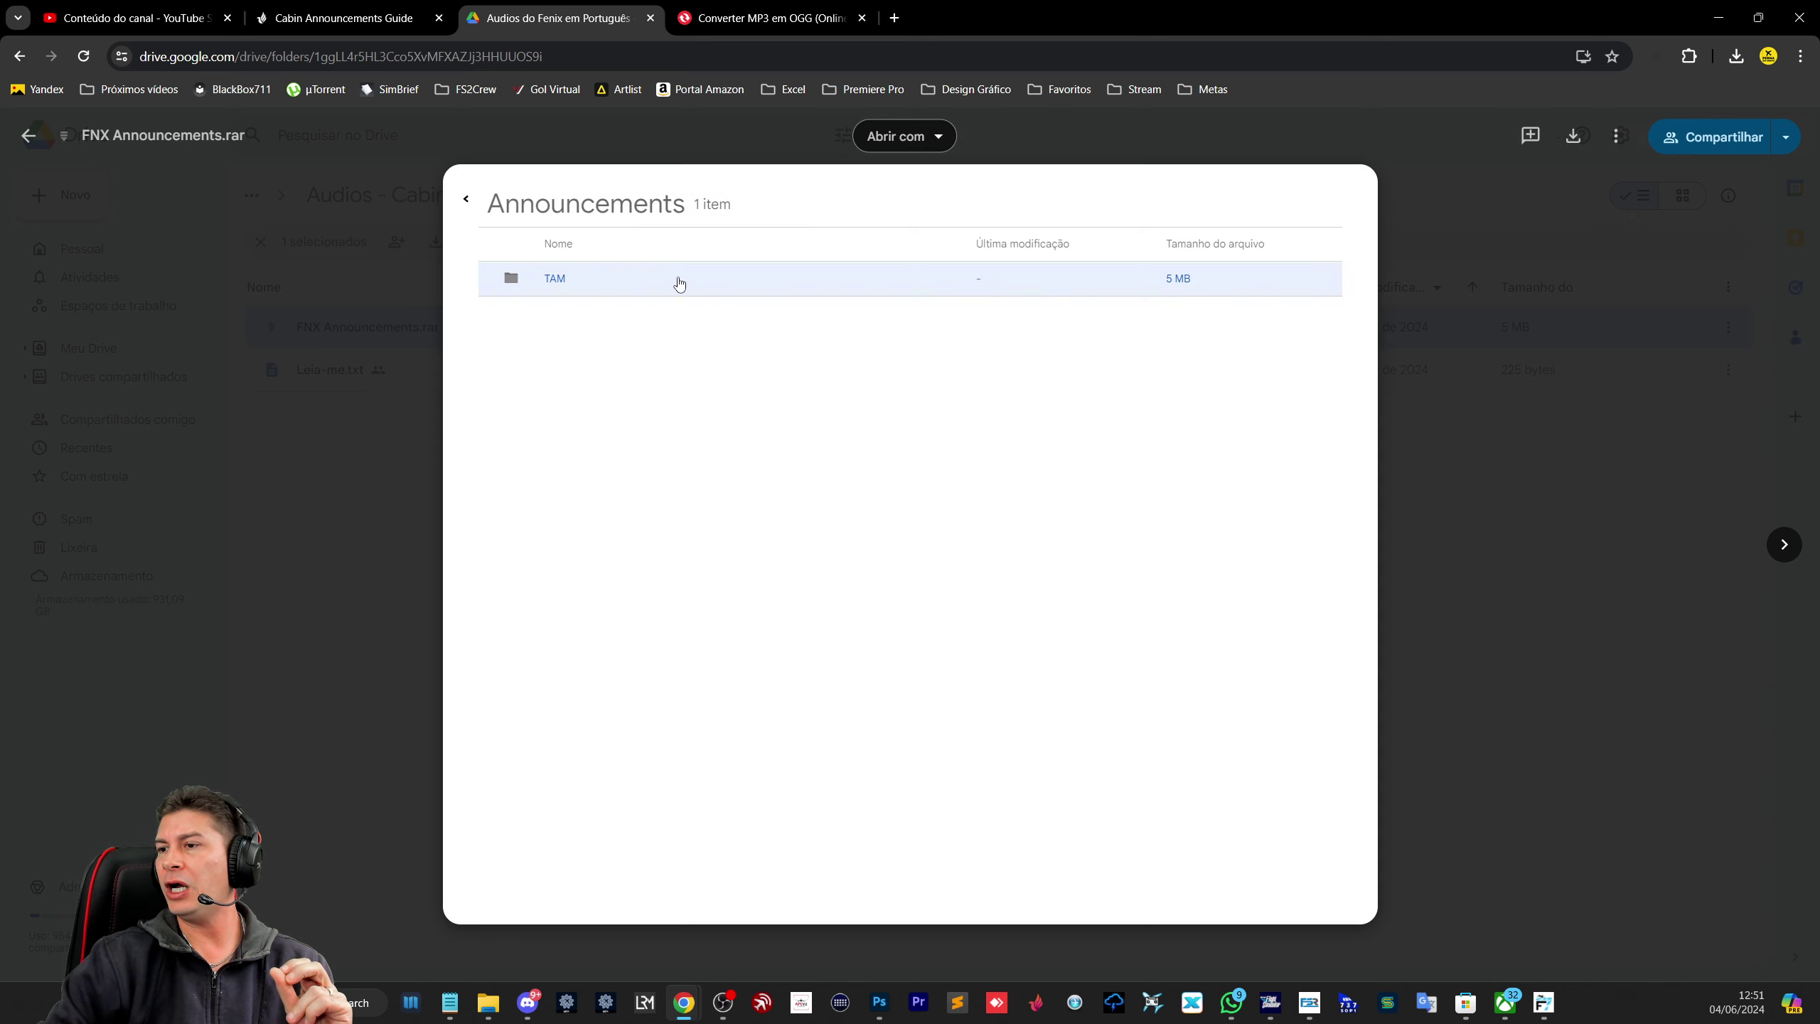
pyautogui.click(615, 279)
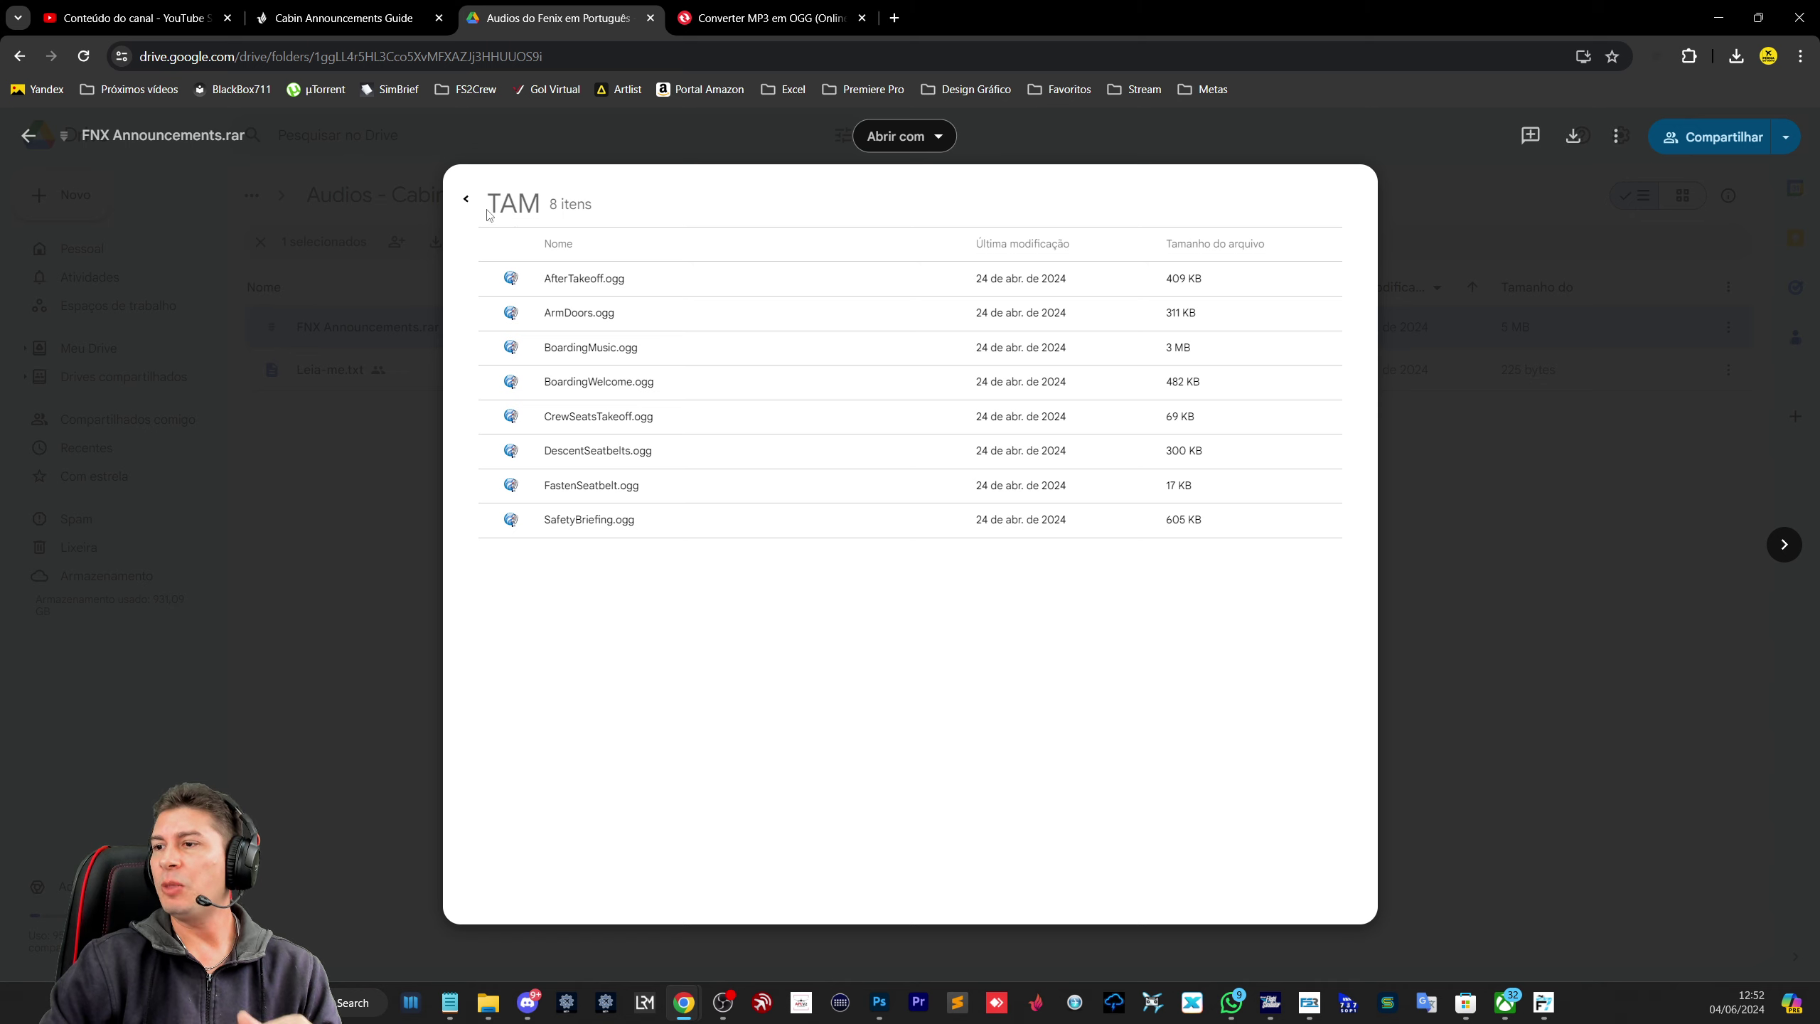
pyautogui.click(336, 495)
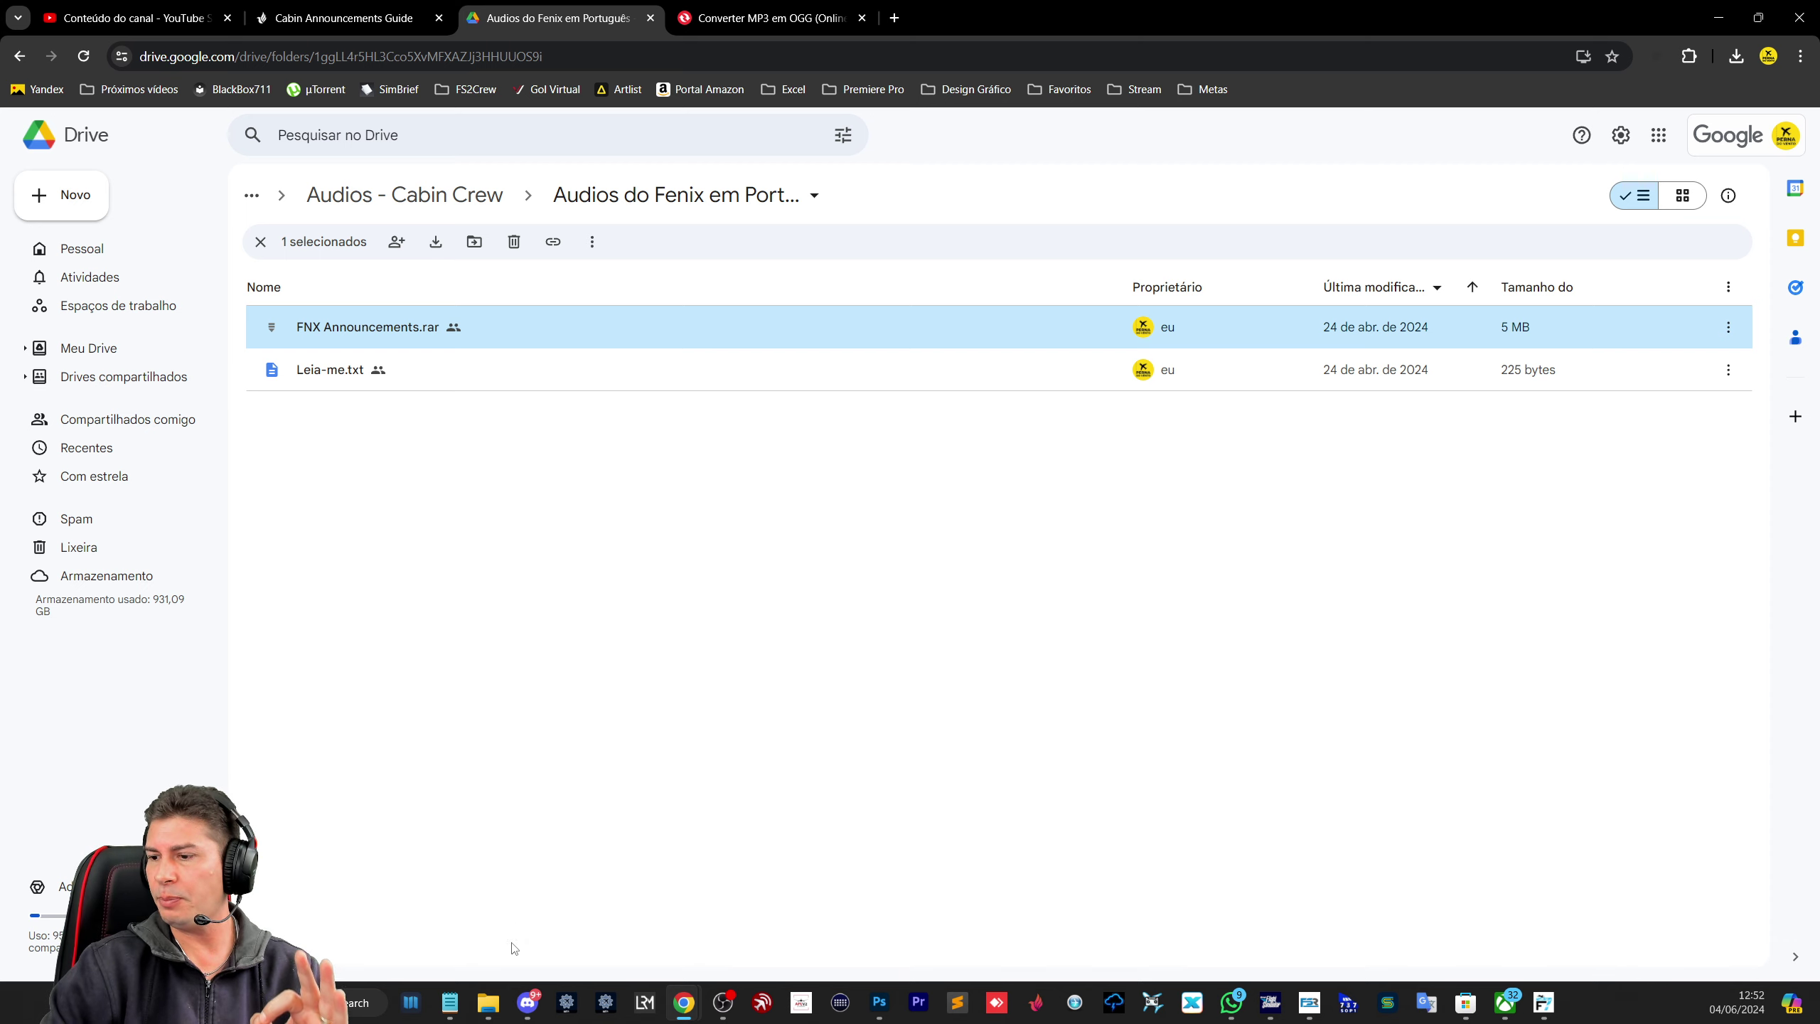
# Step: Switch to File Explorer and open the Airplanes folder under fnx-aircraft-320-liveries\SimObjects in the Community folder
pyautogui.click(488, 1002)
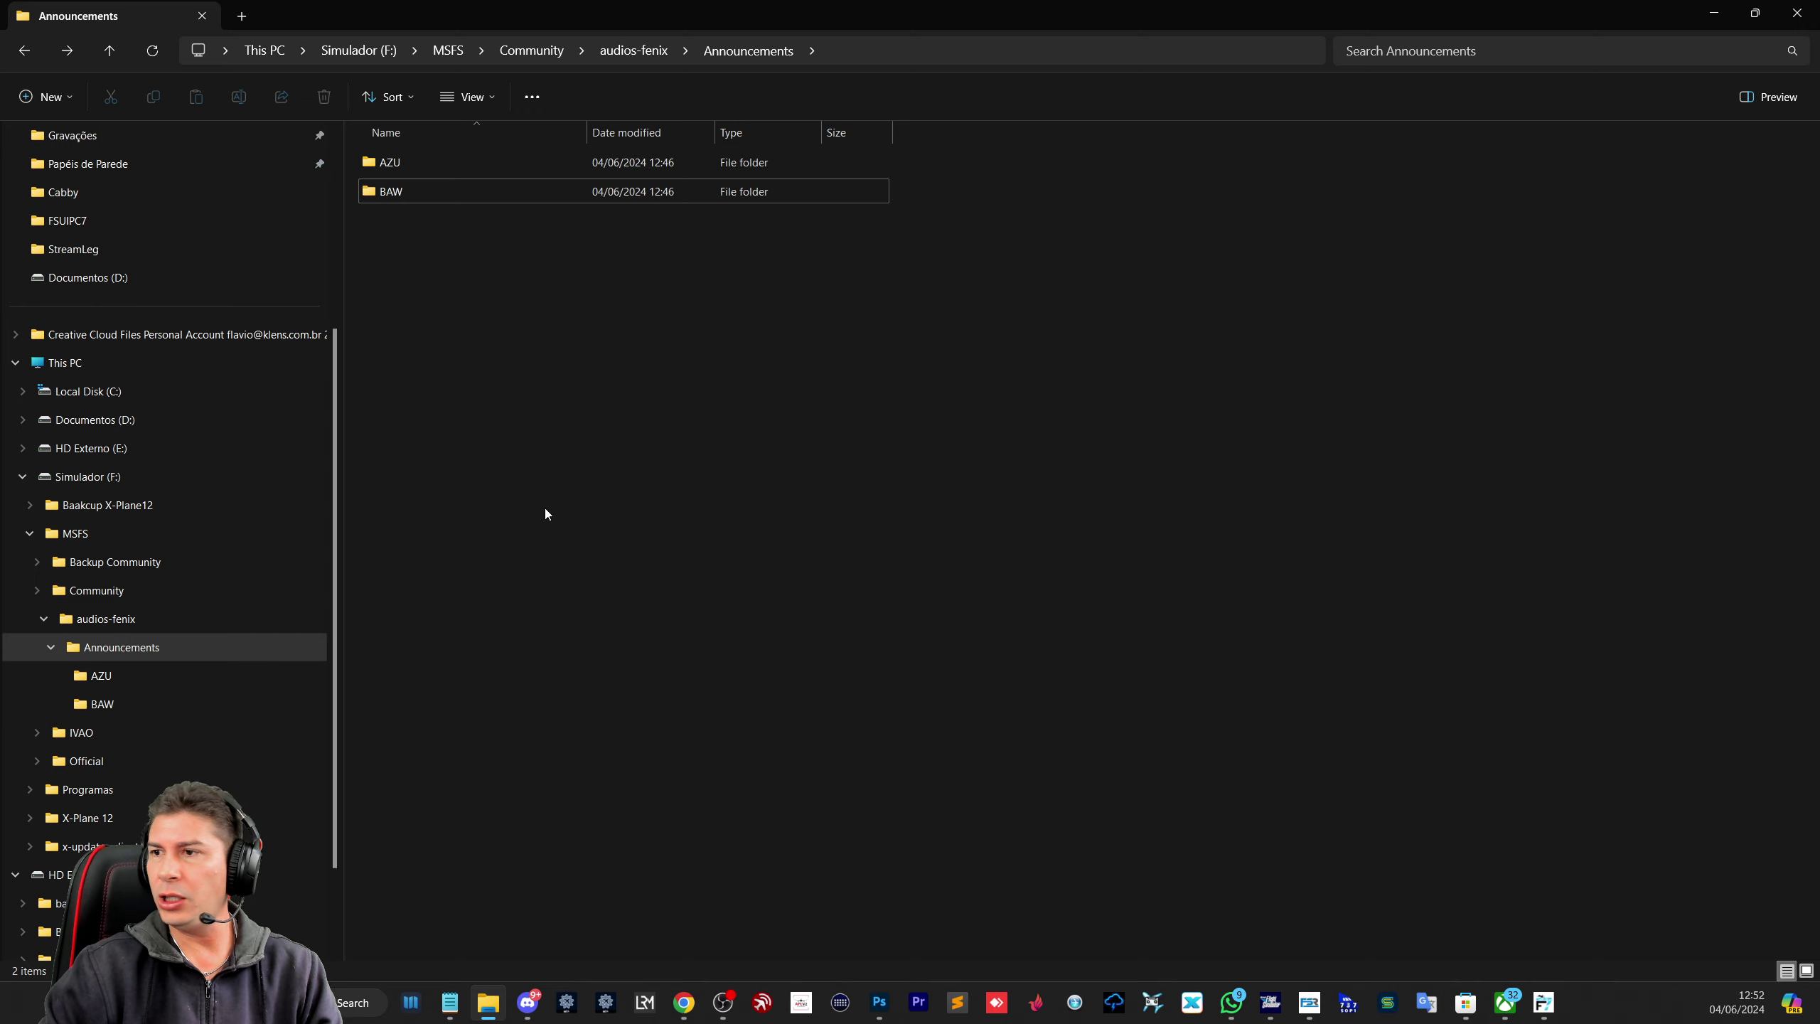
pyautogui.click(539, 57)
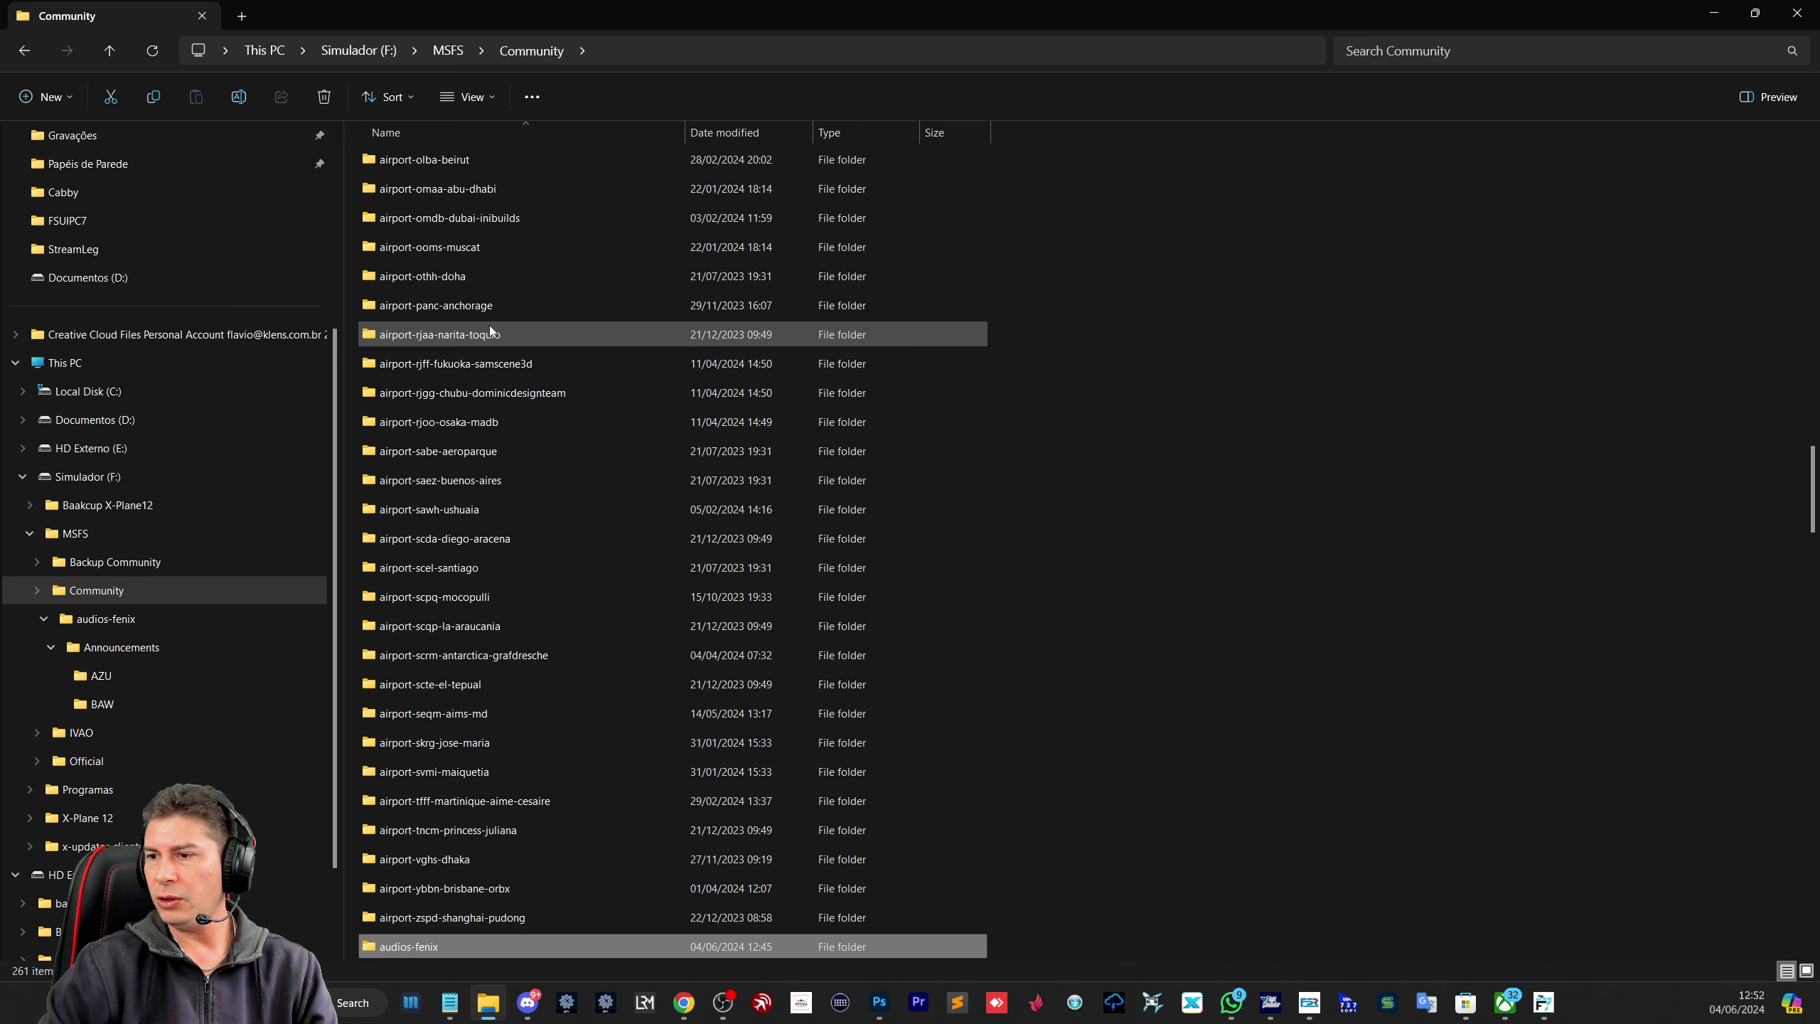
pyautogui.press('f')
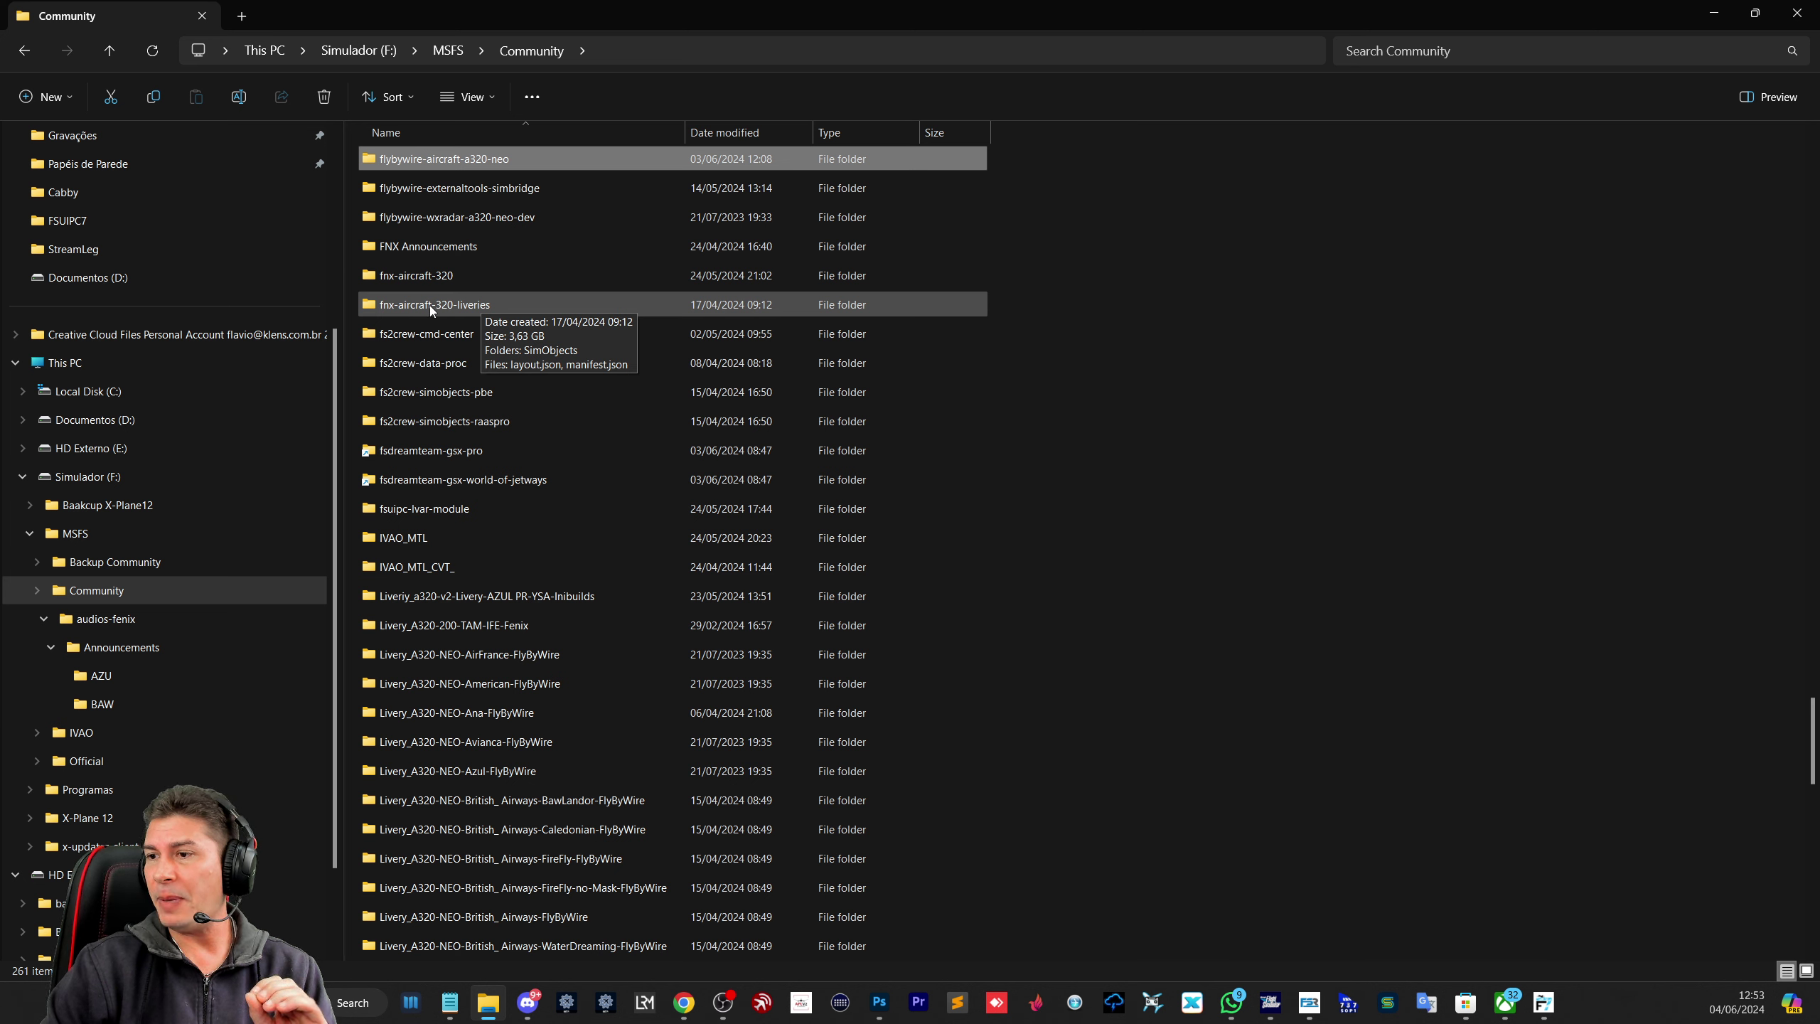
pyautogui.doubleClick(516, 305)
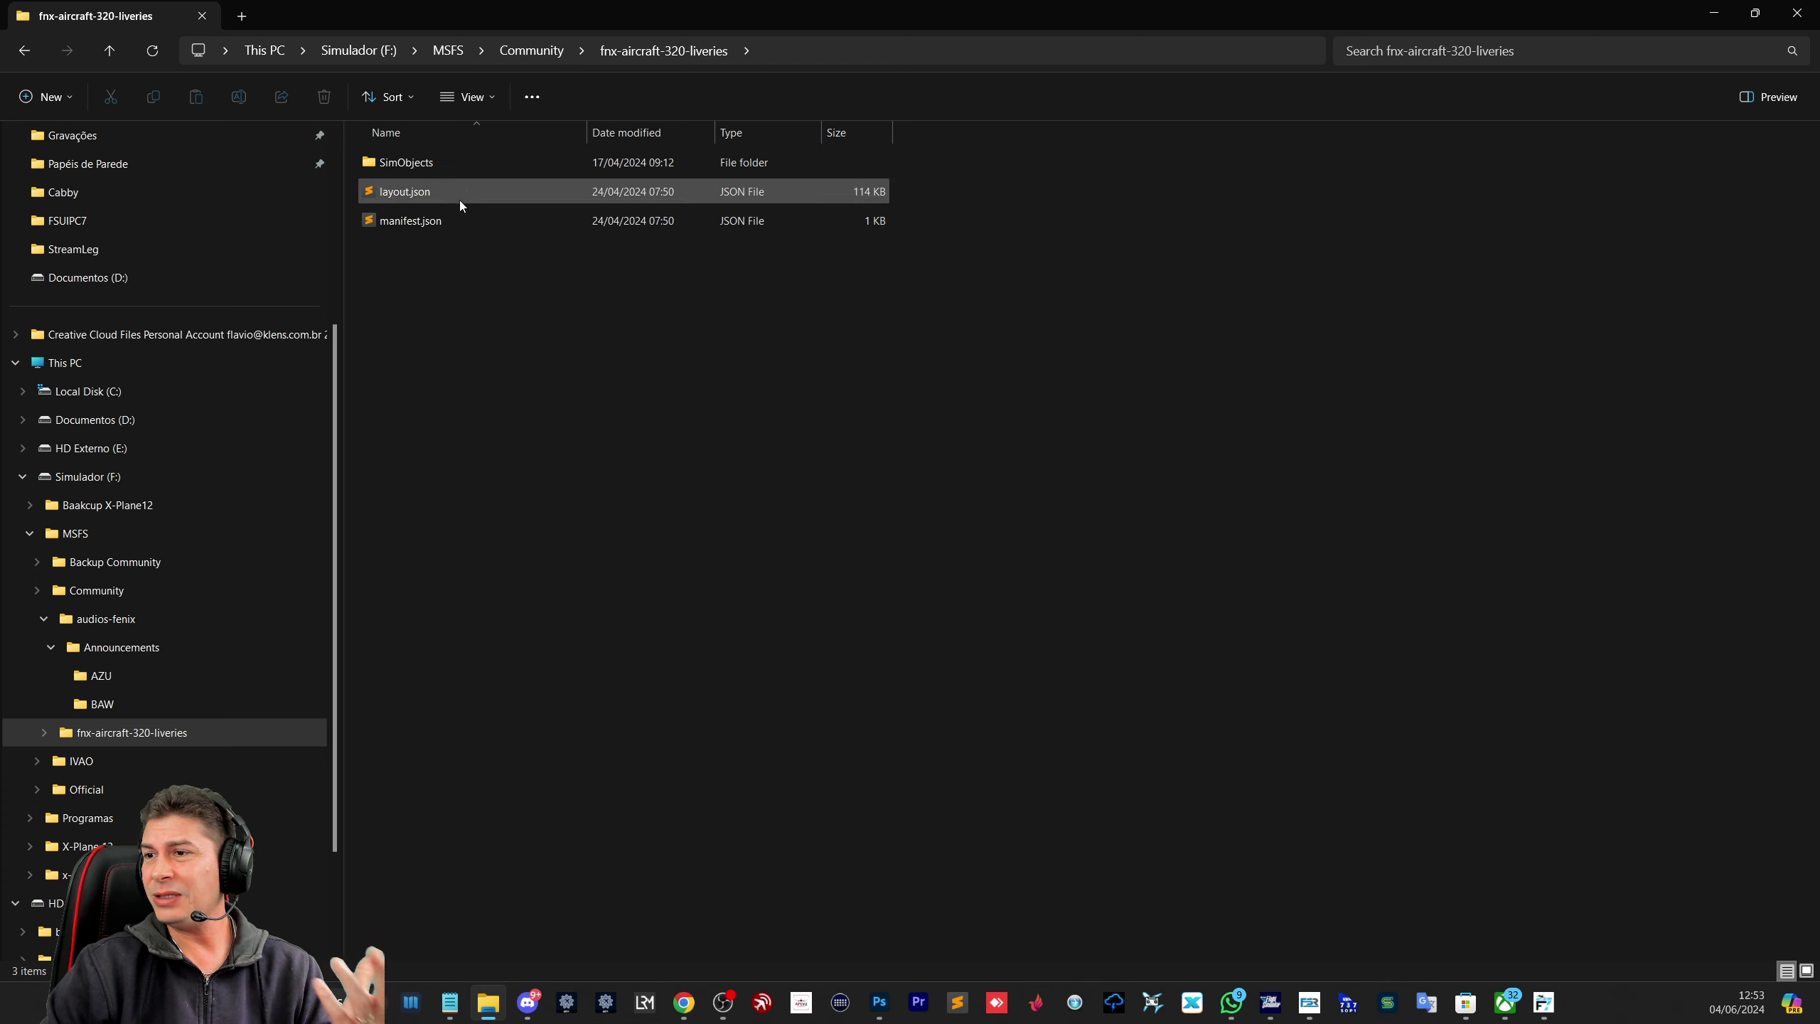
pyautogui.doubleClick(445, 162)
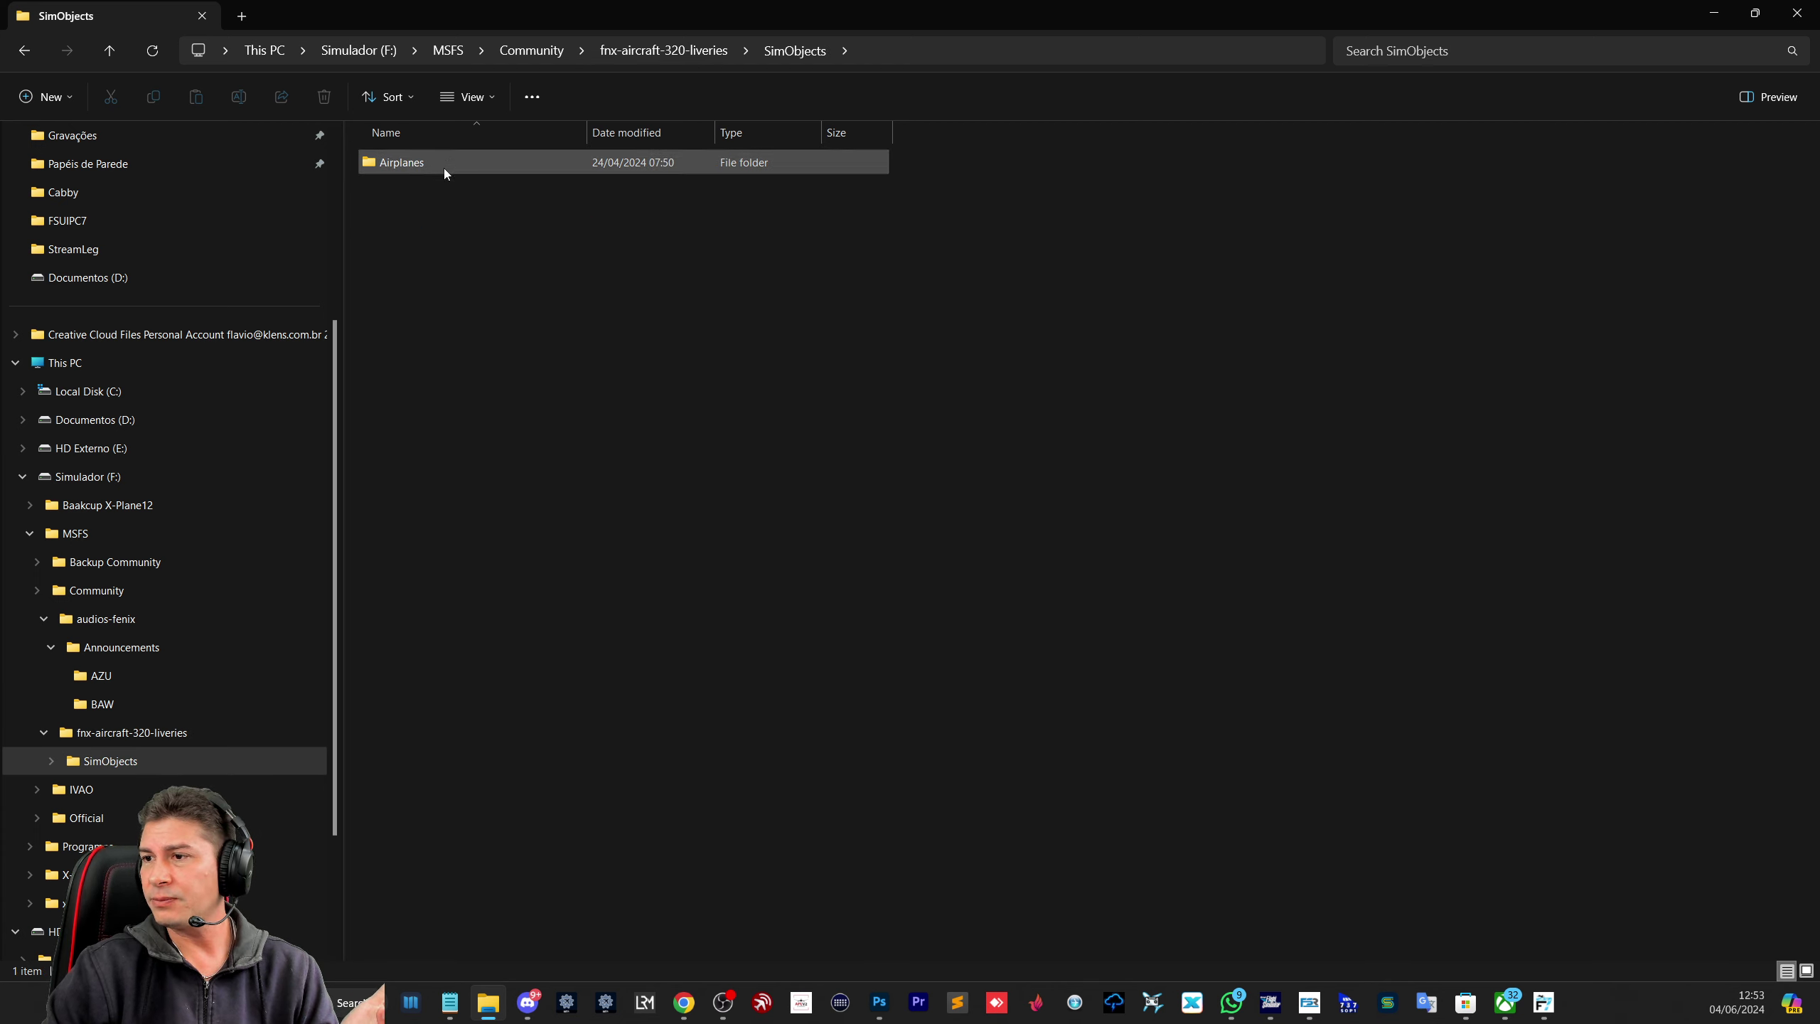
pyautogui.doubleClick(444, 164)
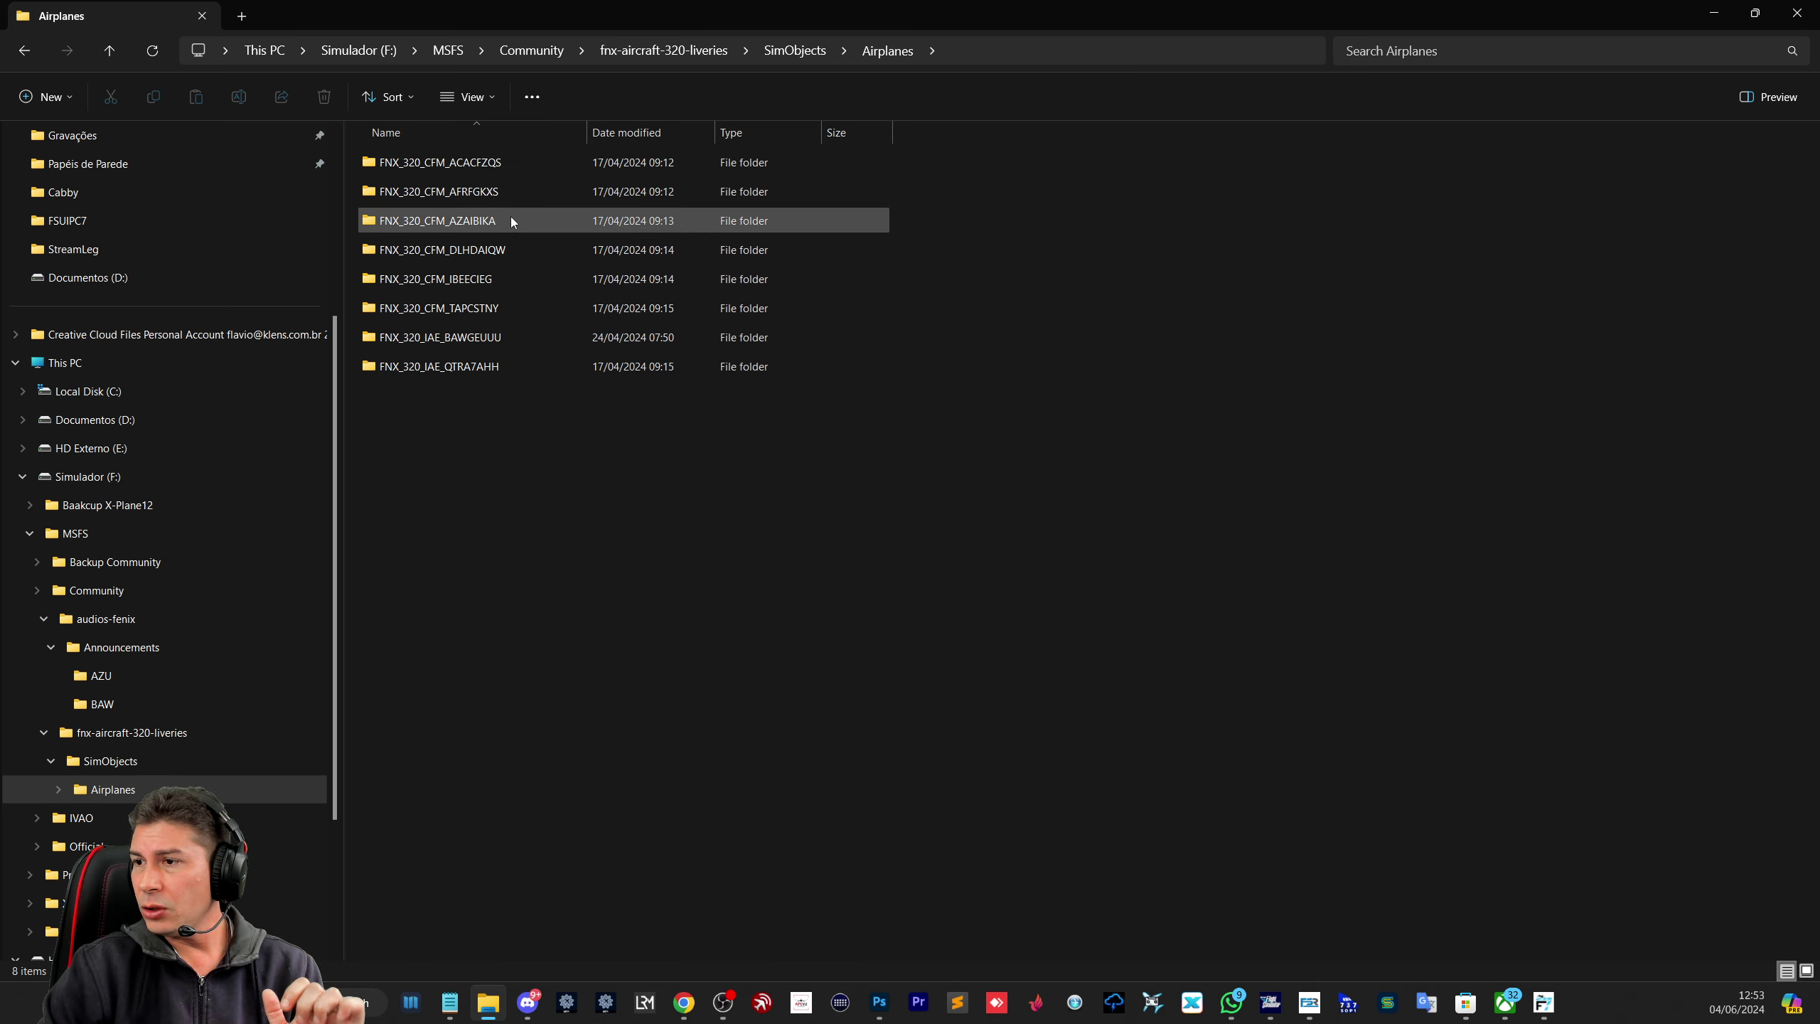
# Step: Open the British Airways livery folder FNX_320_IAE_BAWGEUUU
pyautogui.moveTo(511, 219)
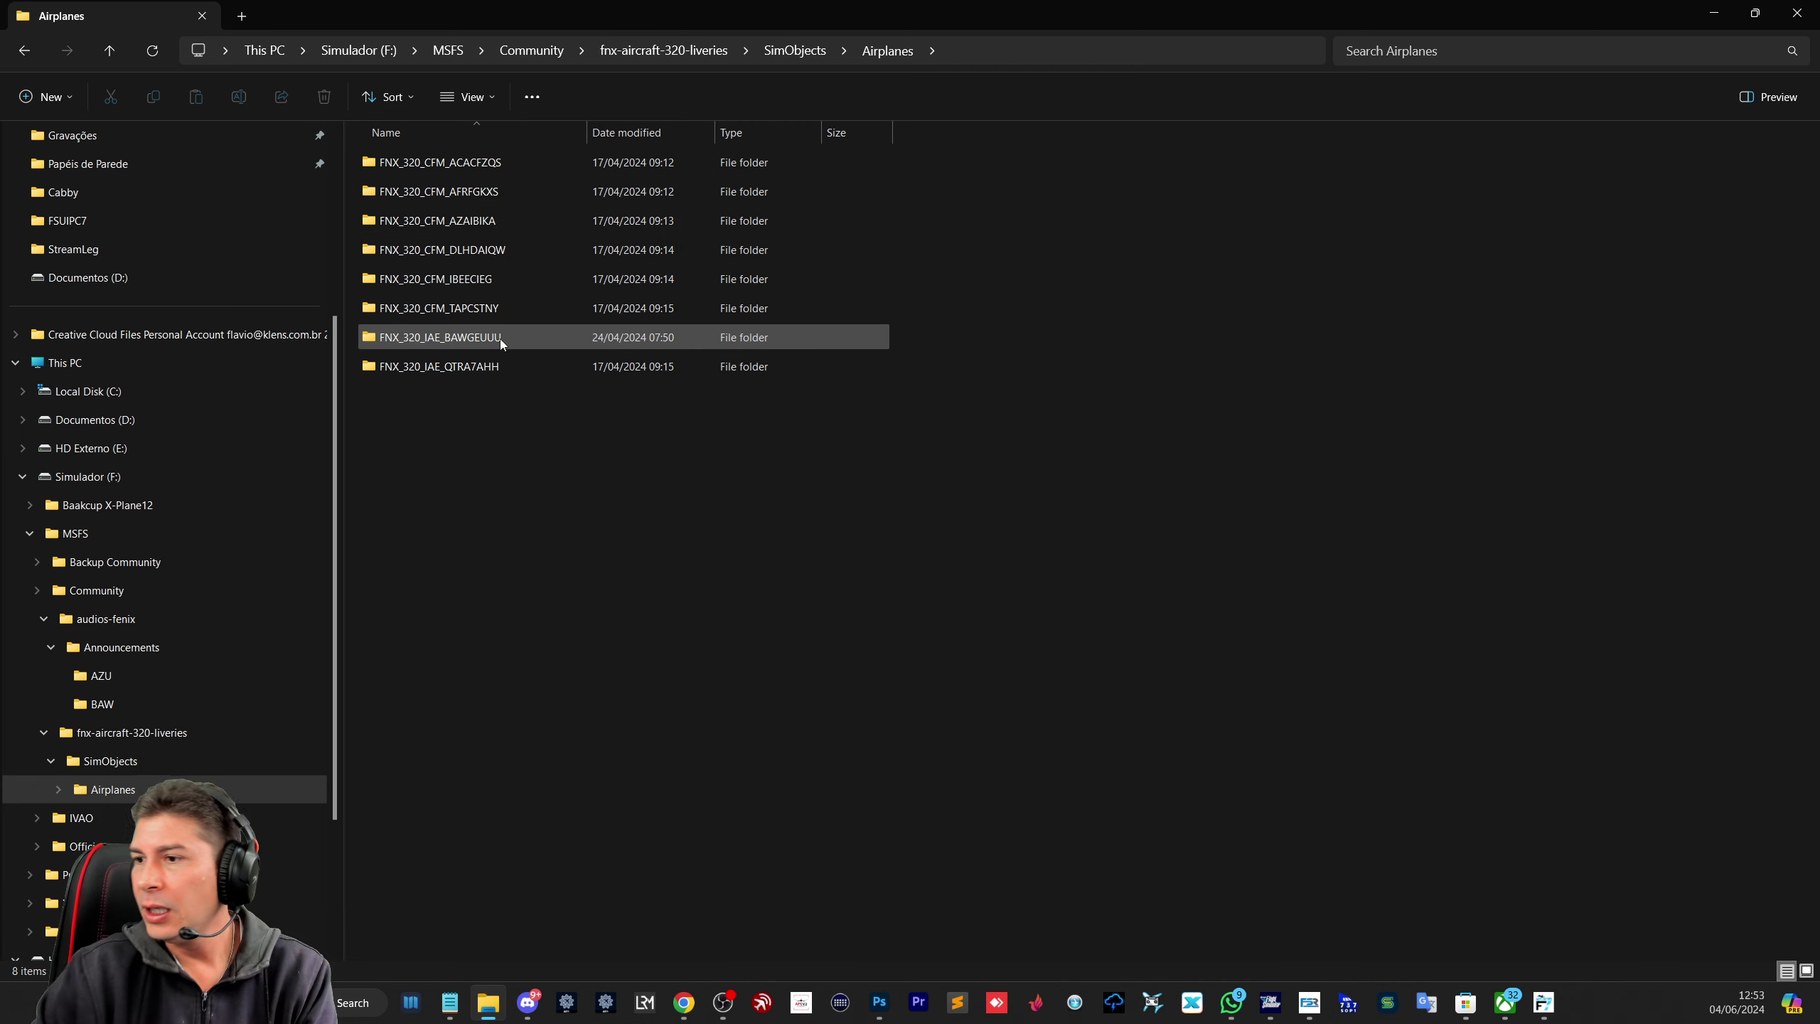
pyautogui.moveTo(500, 339)
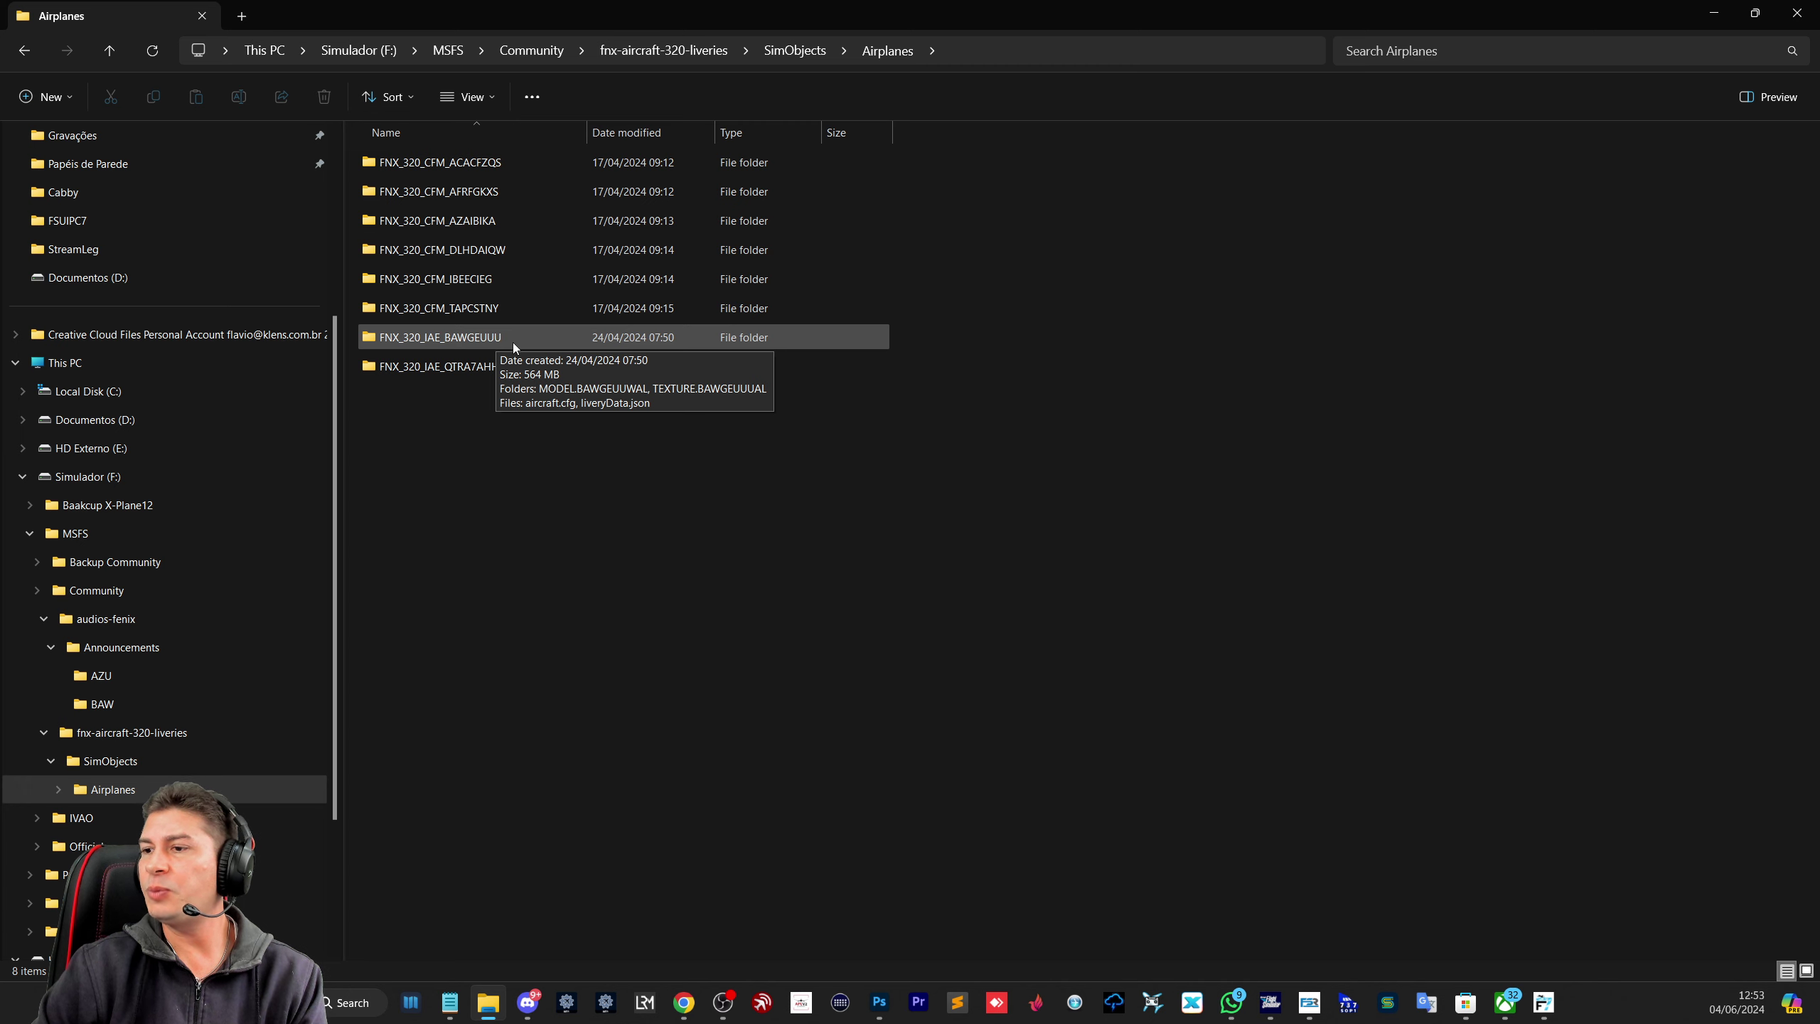
pyautogui.click(498, 366)
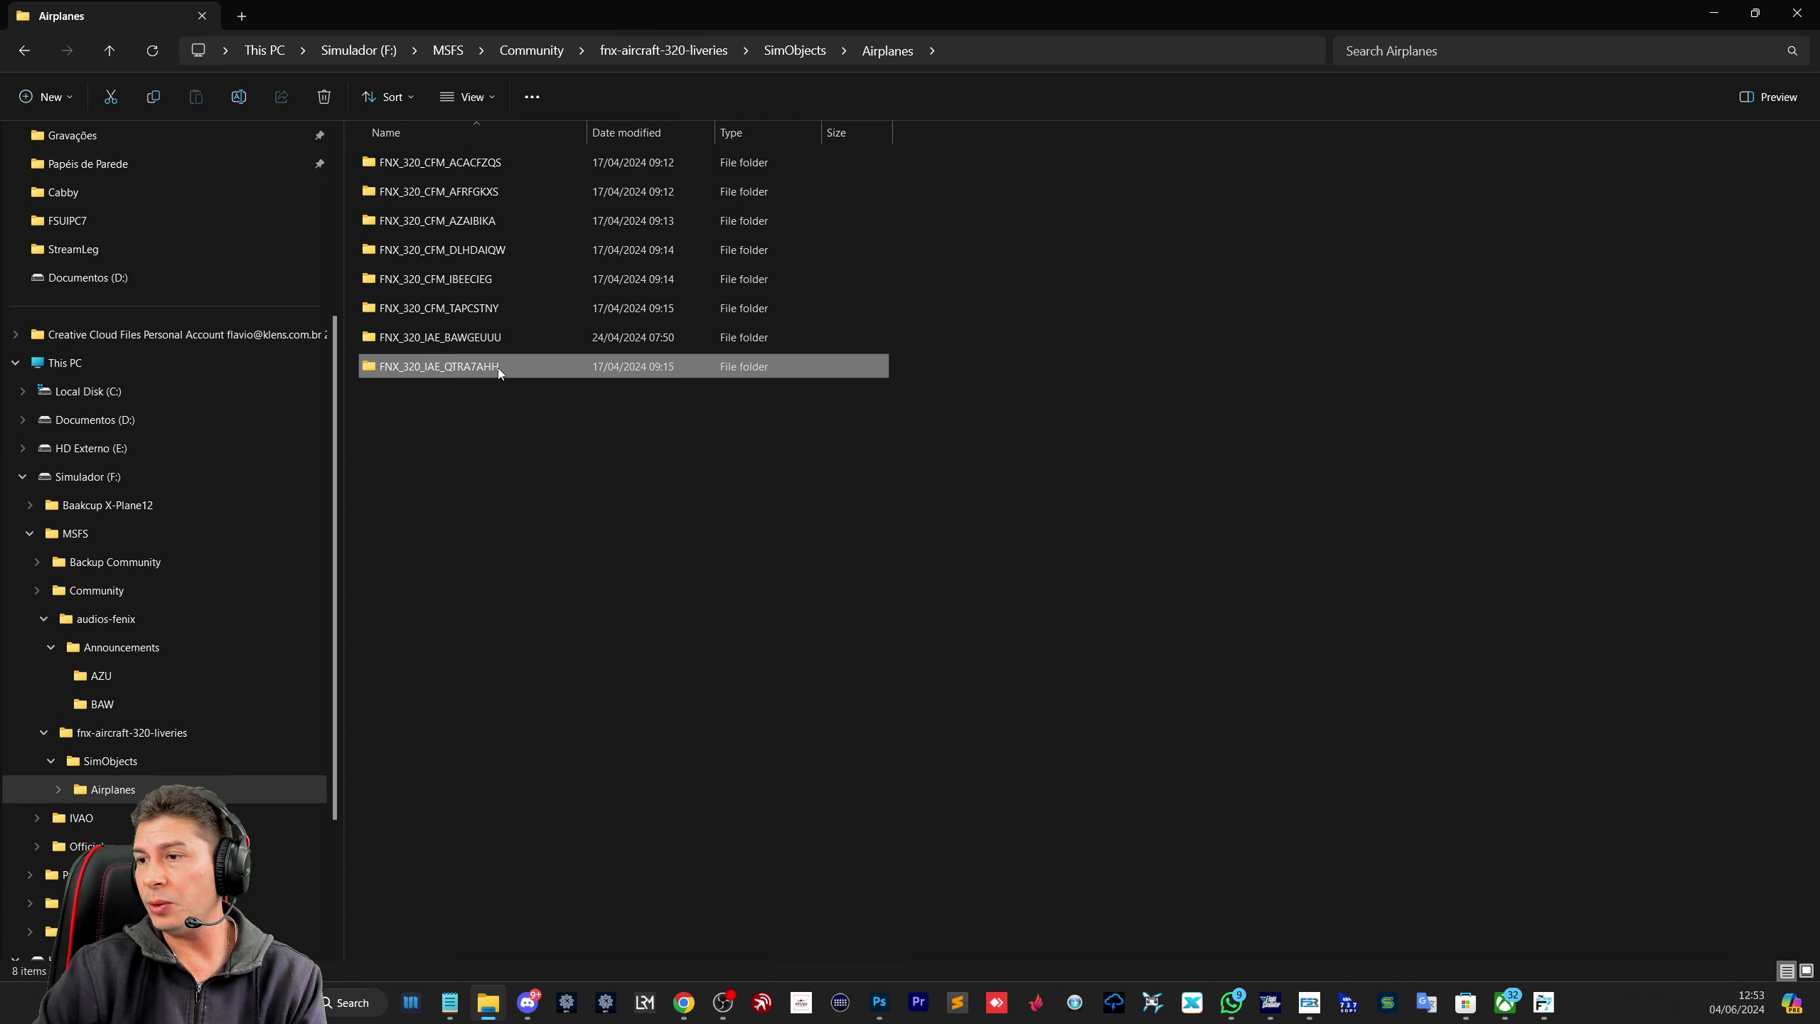
pyautogui.doubleClick(514, 340)
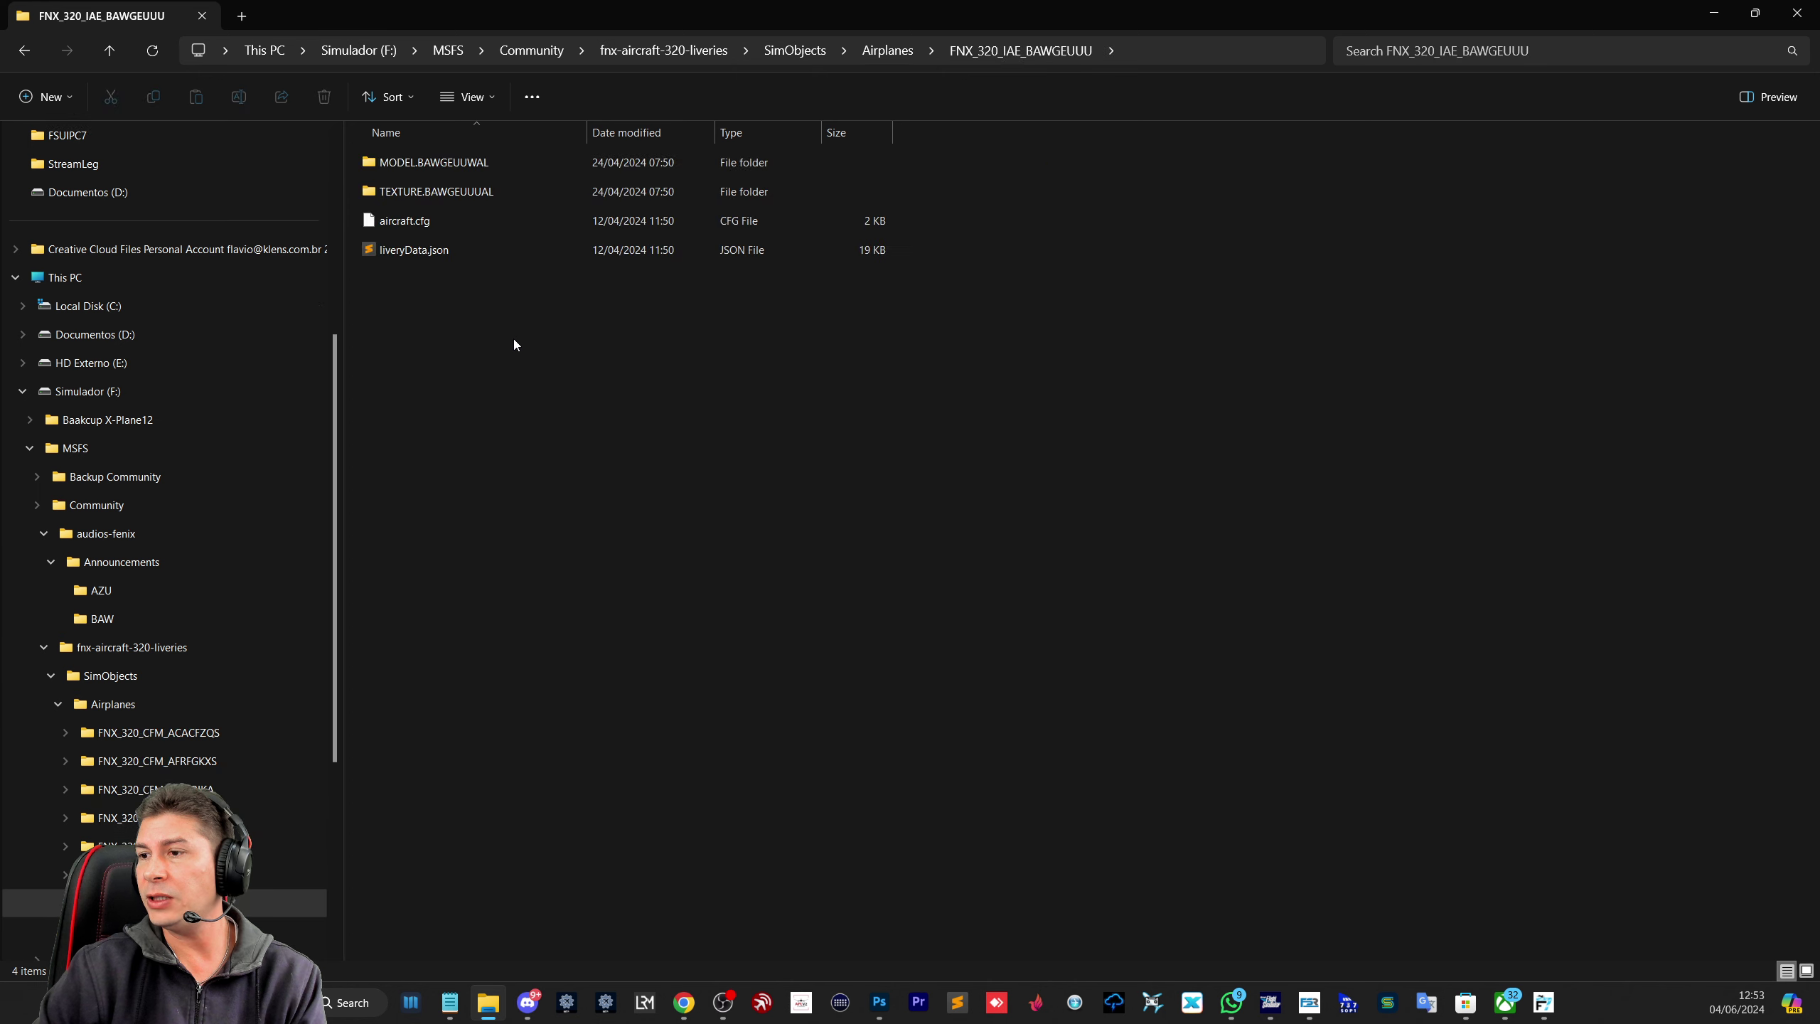
pyautogui.rightClick(435, 219)
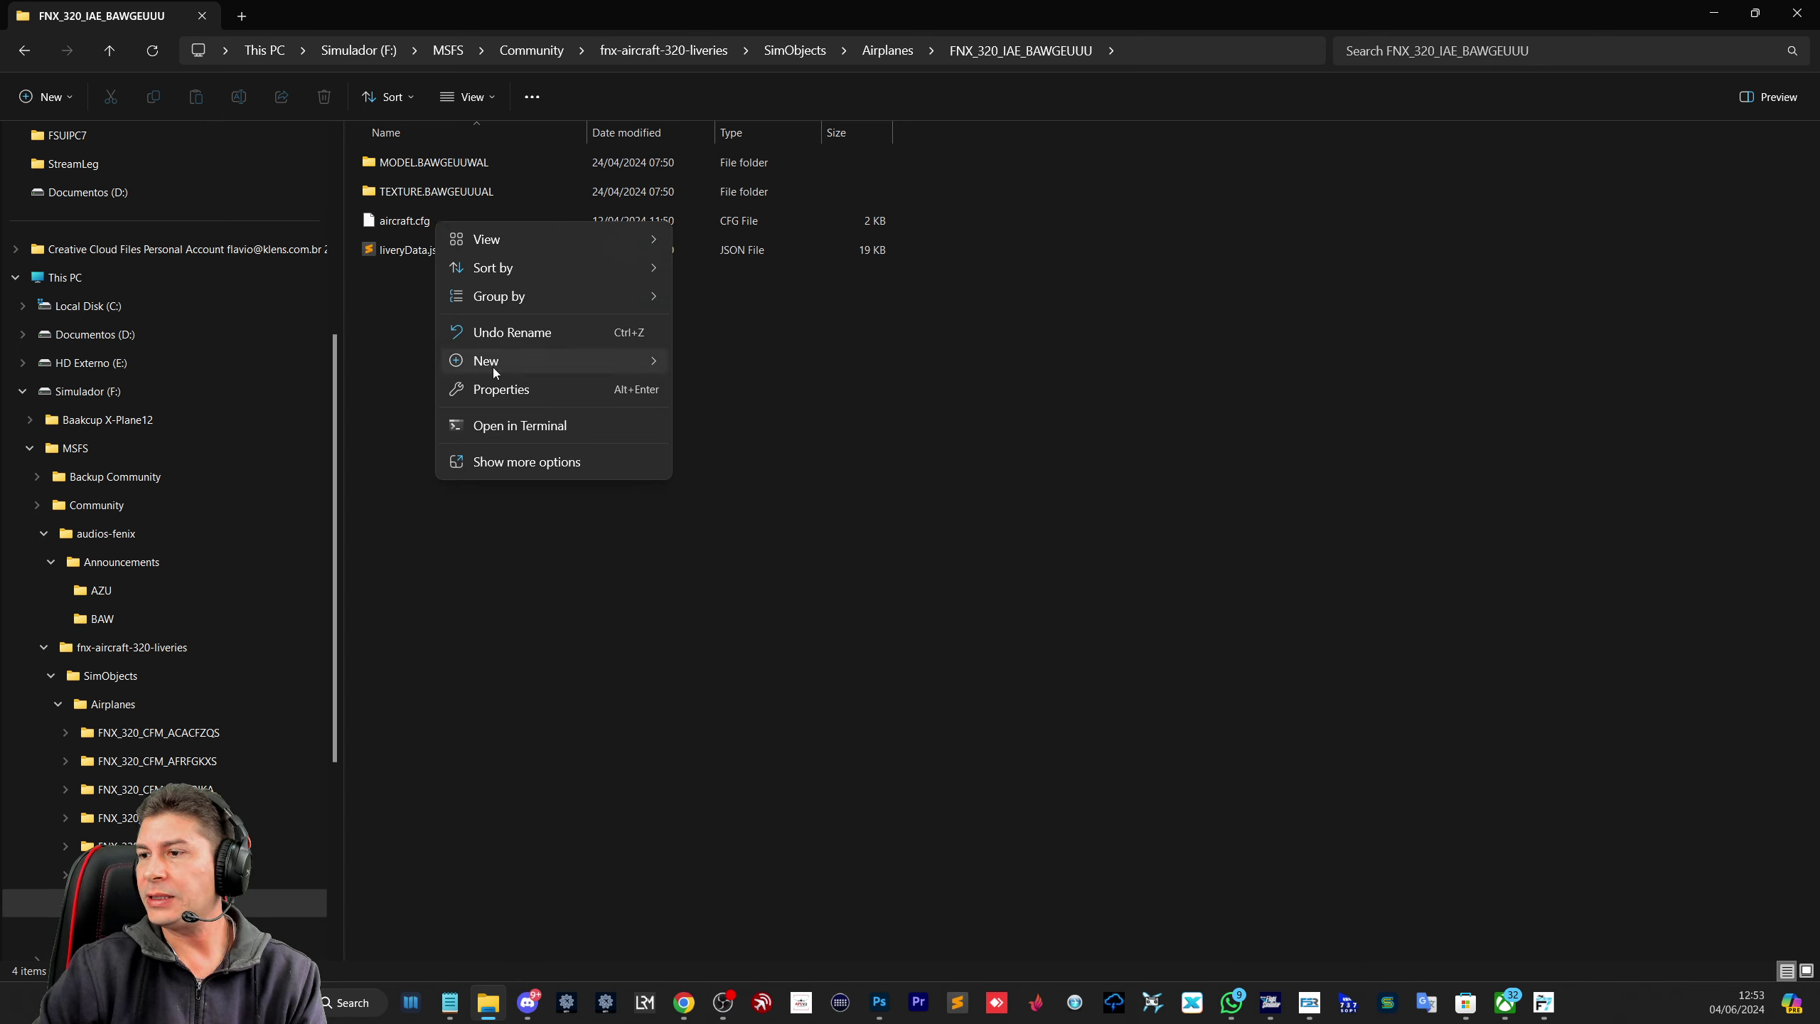
pyautogui.click(429, 224)
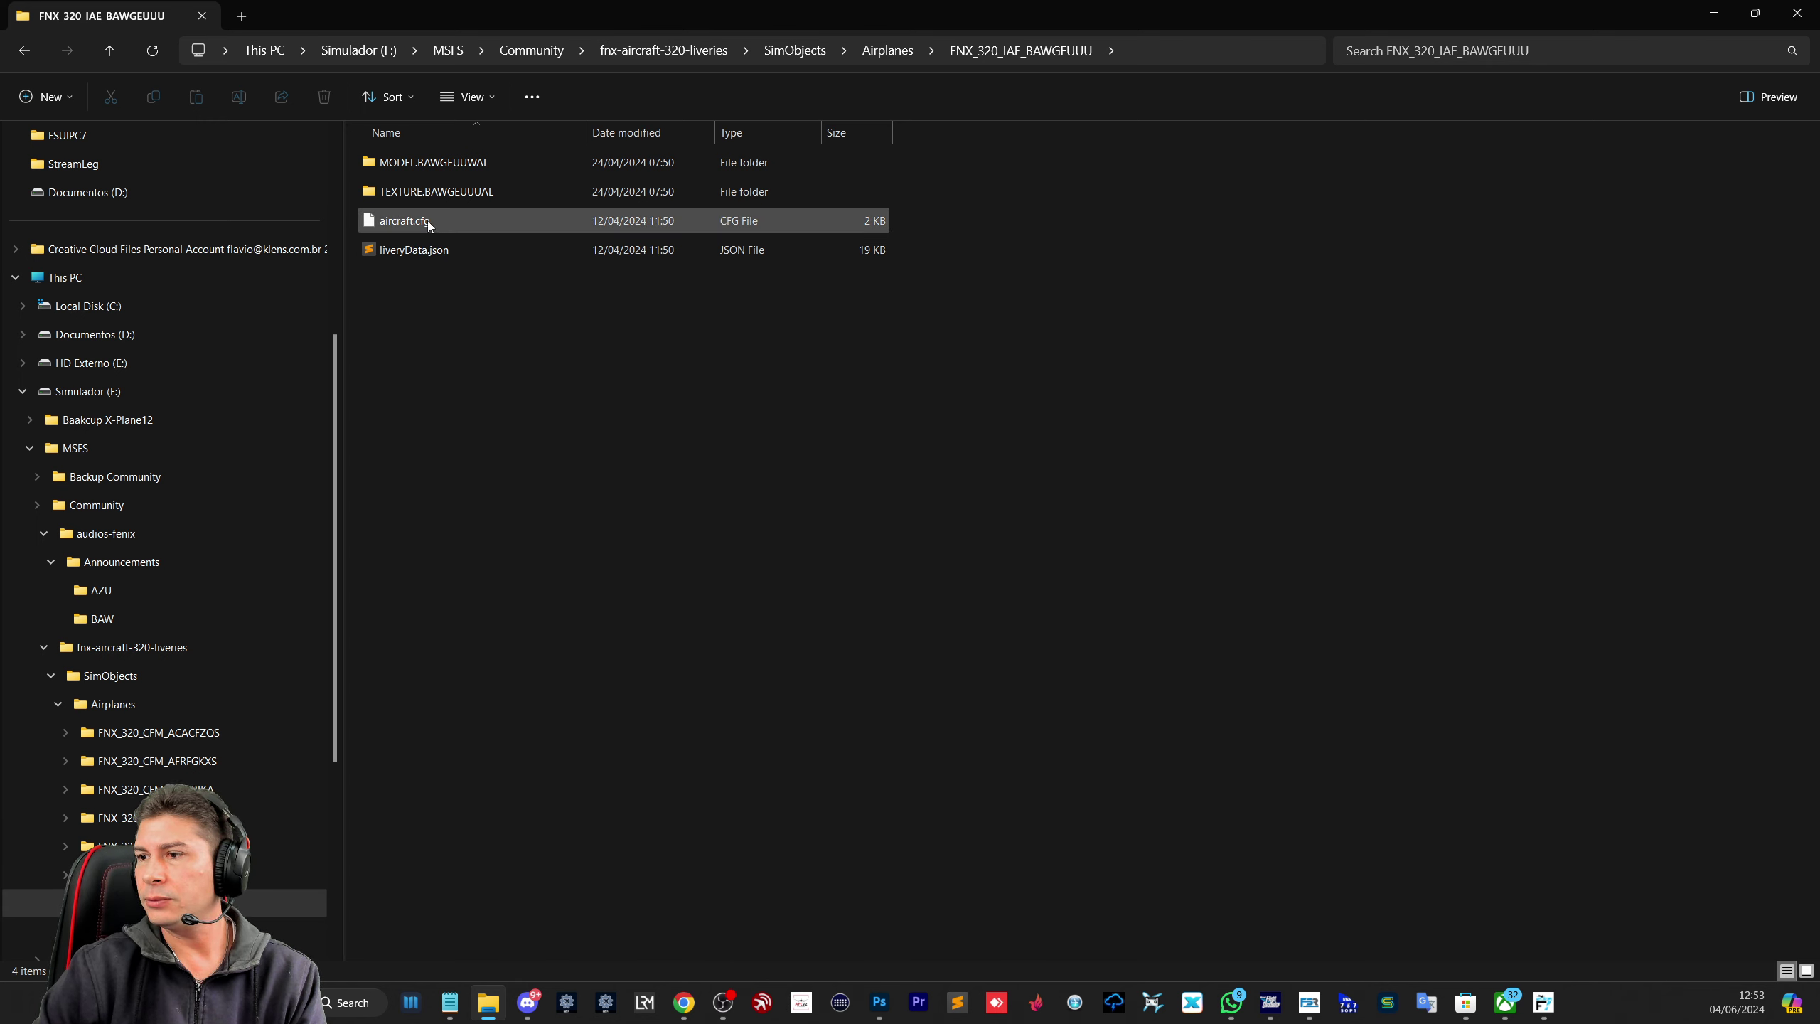
pyautogui.rightClick(438, 222)
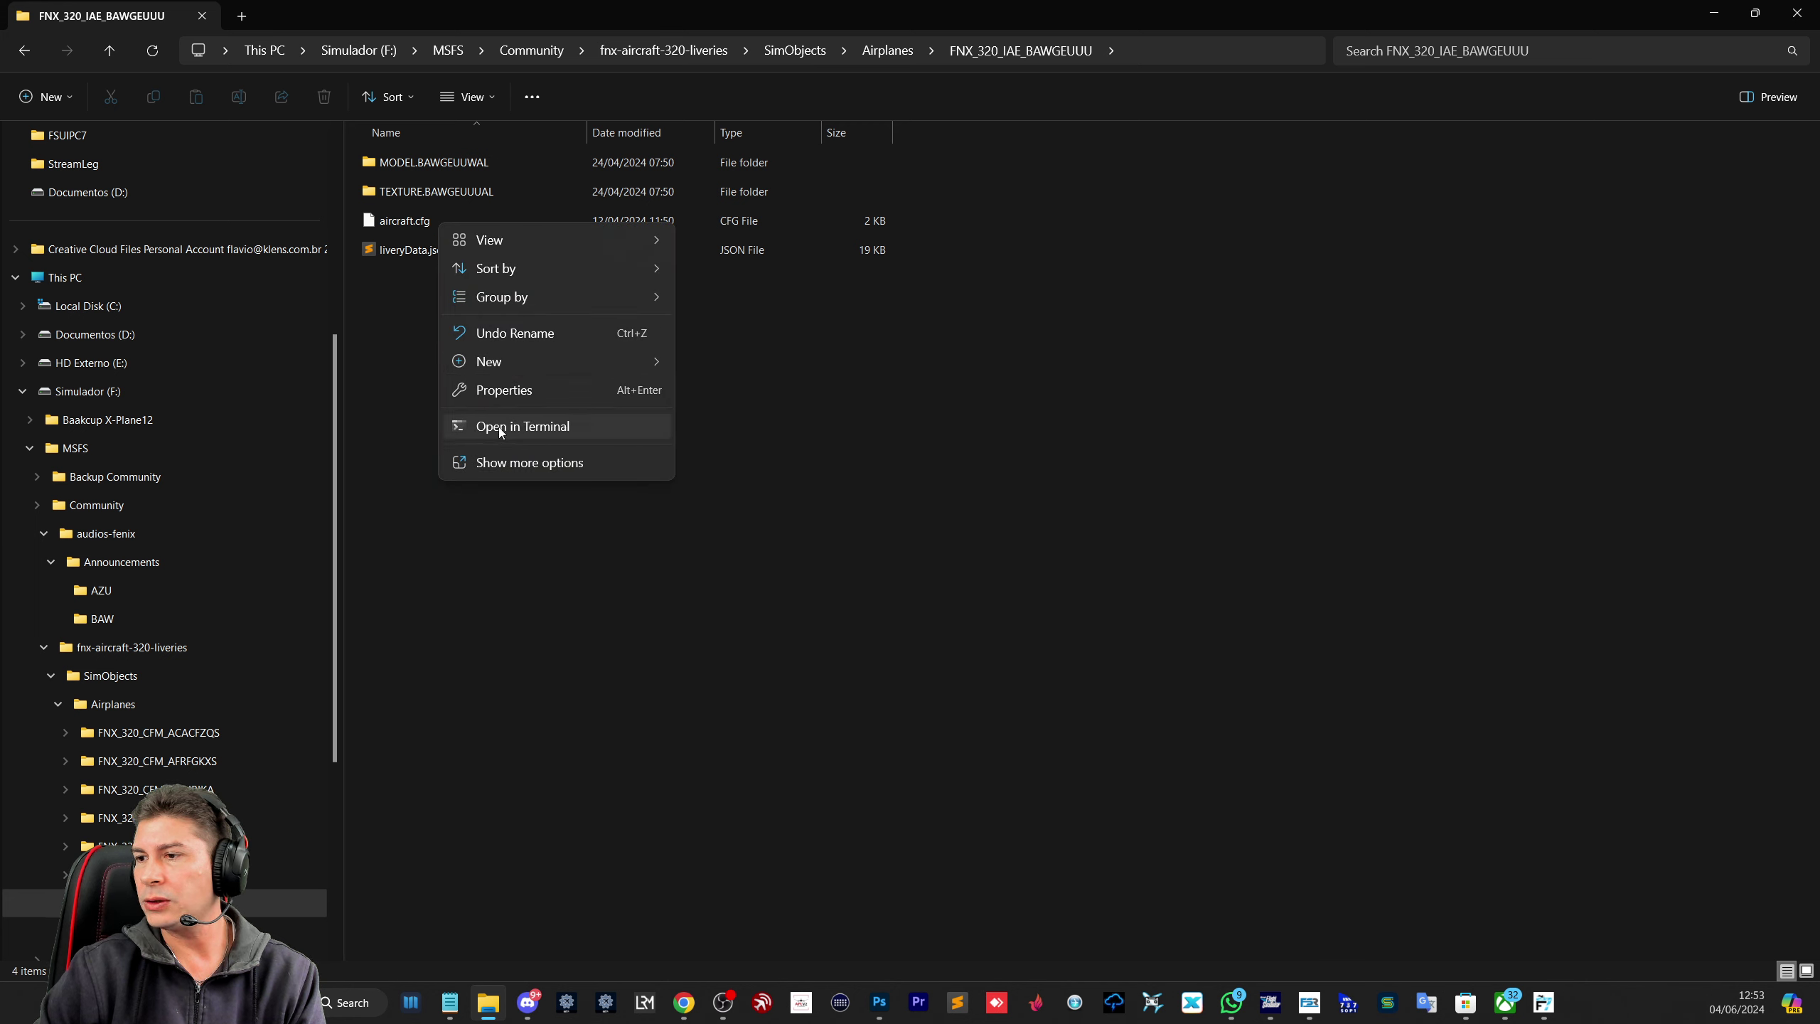
# Step: Open the livery's aircraft.cfg file in Notepad and maximize its window
pyautogui.click(416, 223)
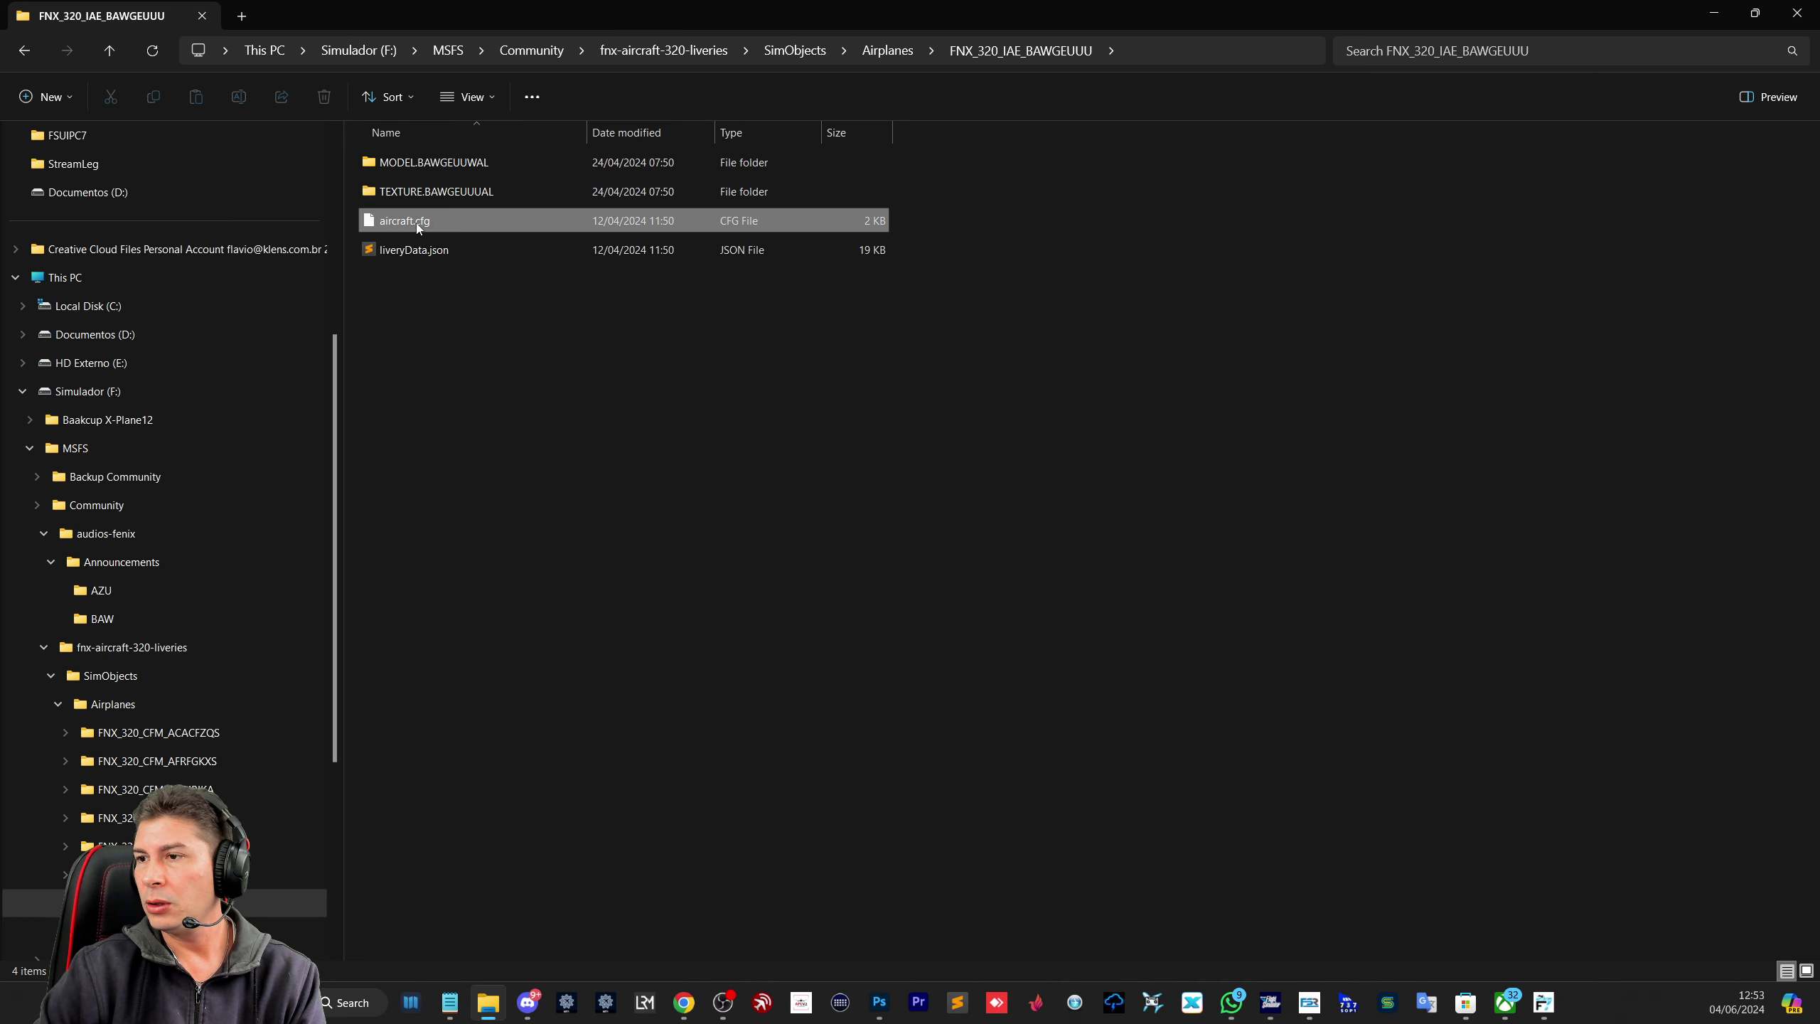
pyautogui.rightClick(378, 224)
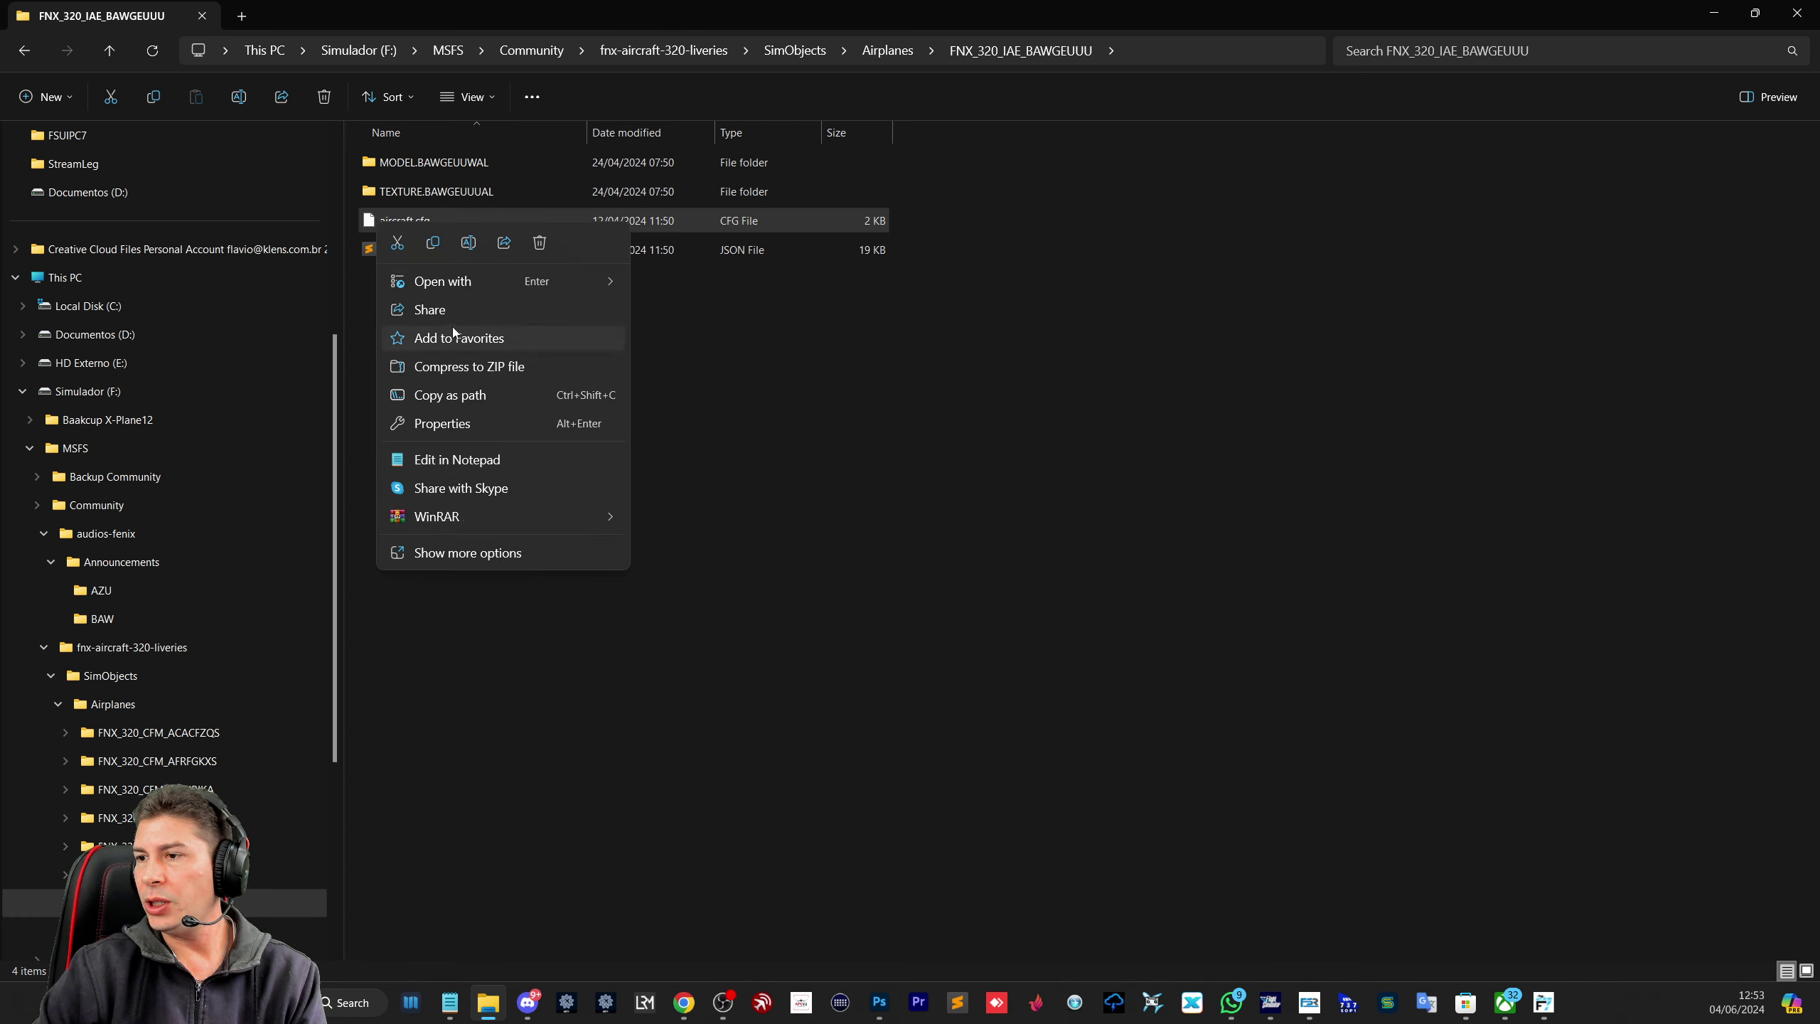
pyautogui.moveTo(460, 286)
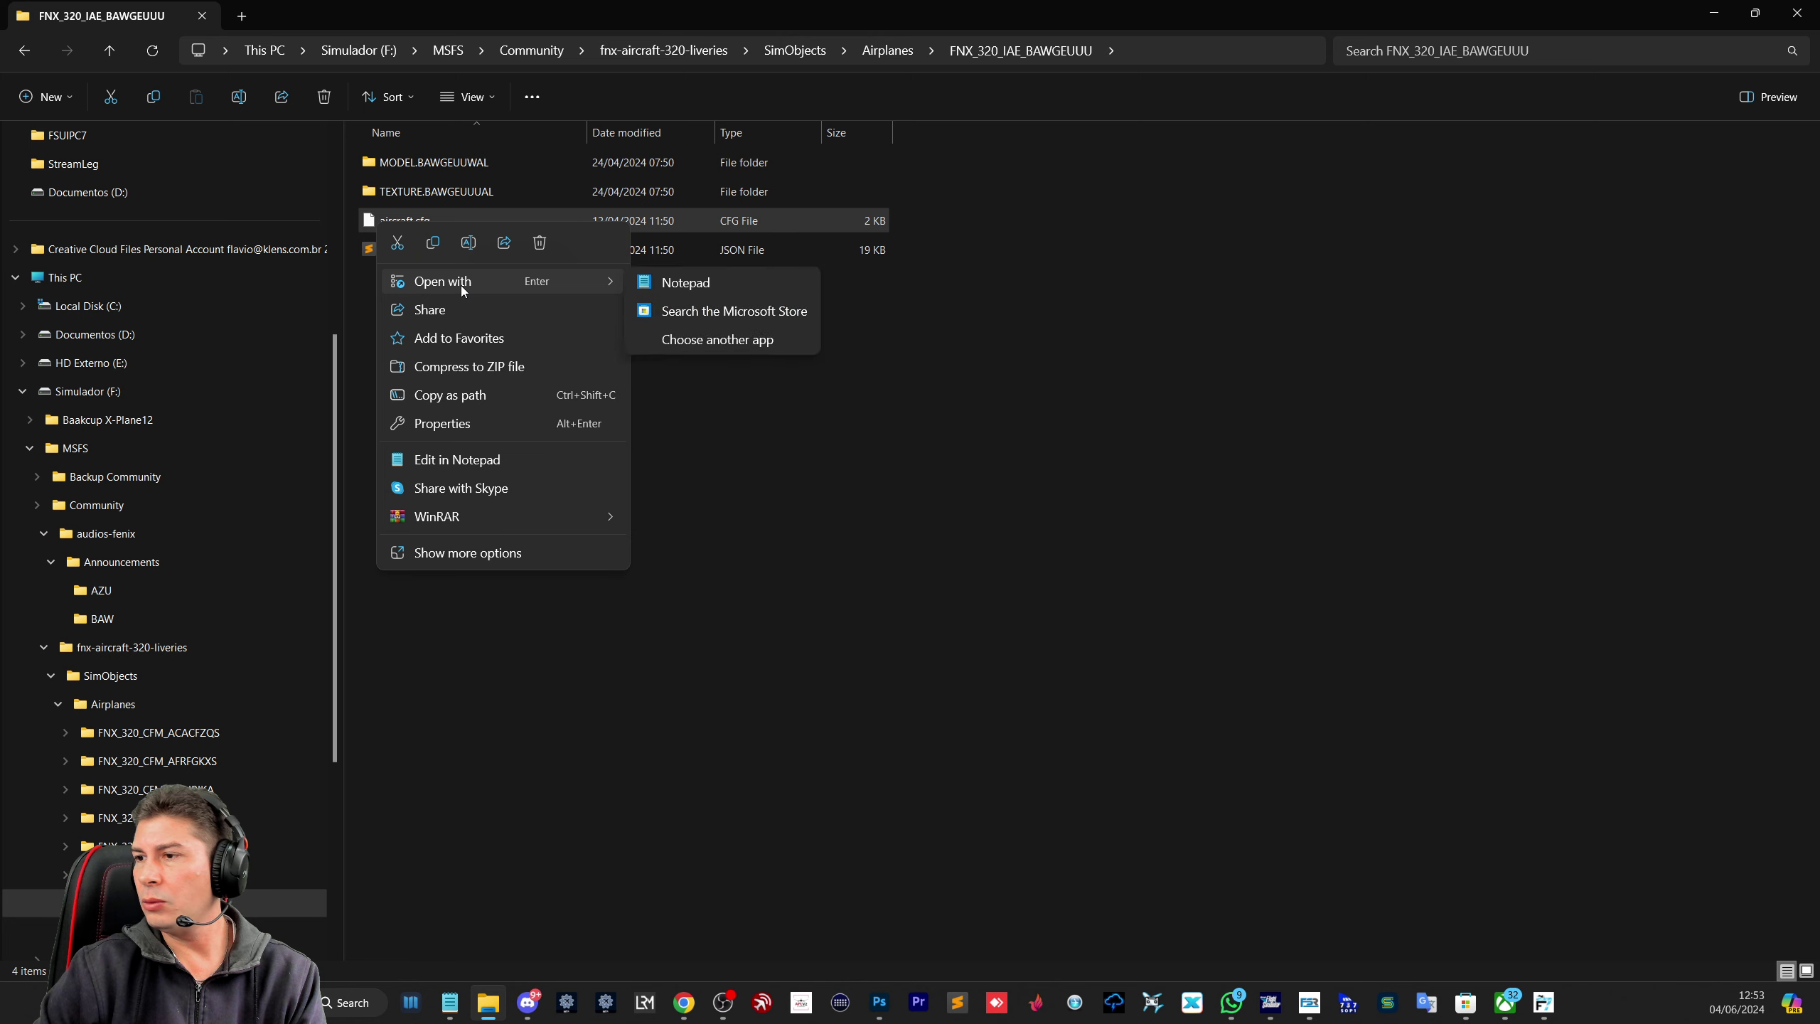
pyautogui.click(679, 287)
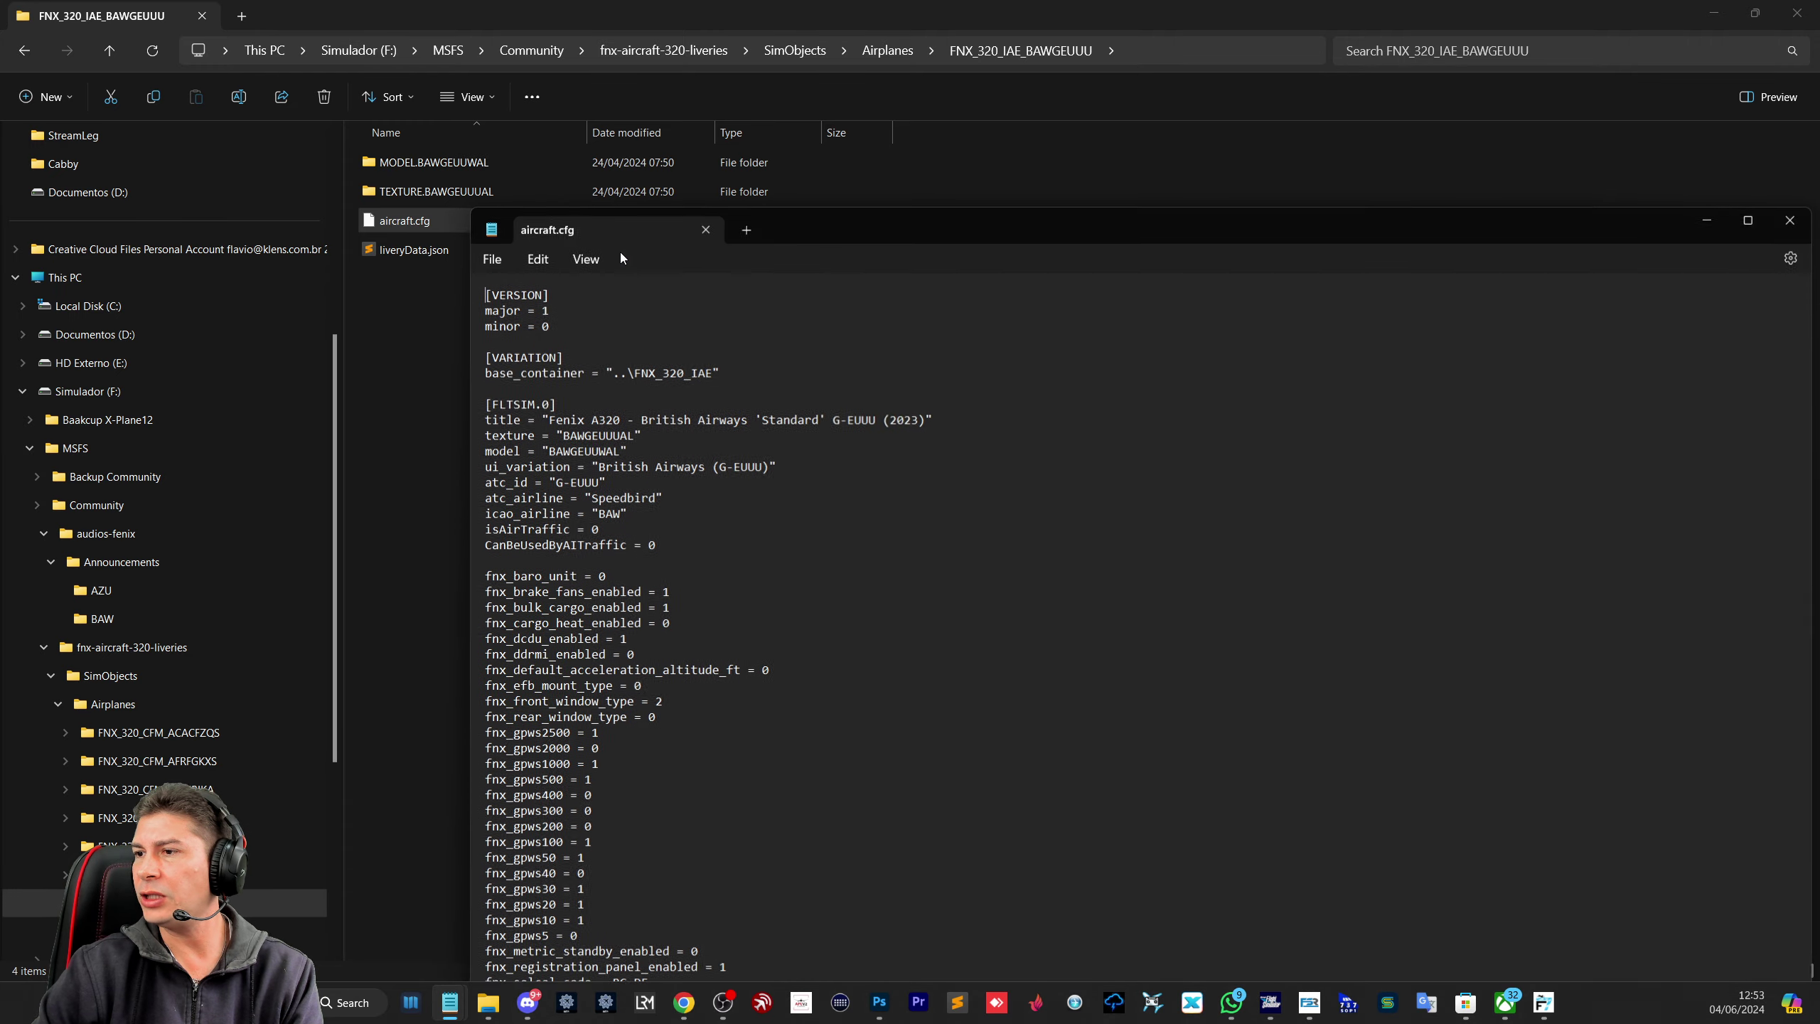
pyautogui.doubleClick(896, 247)
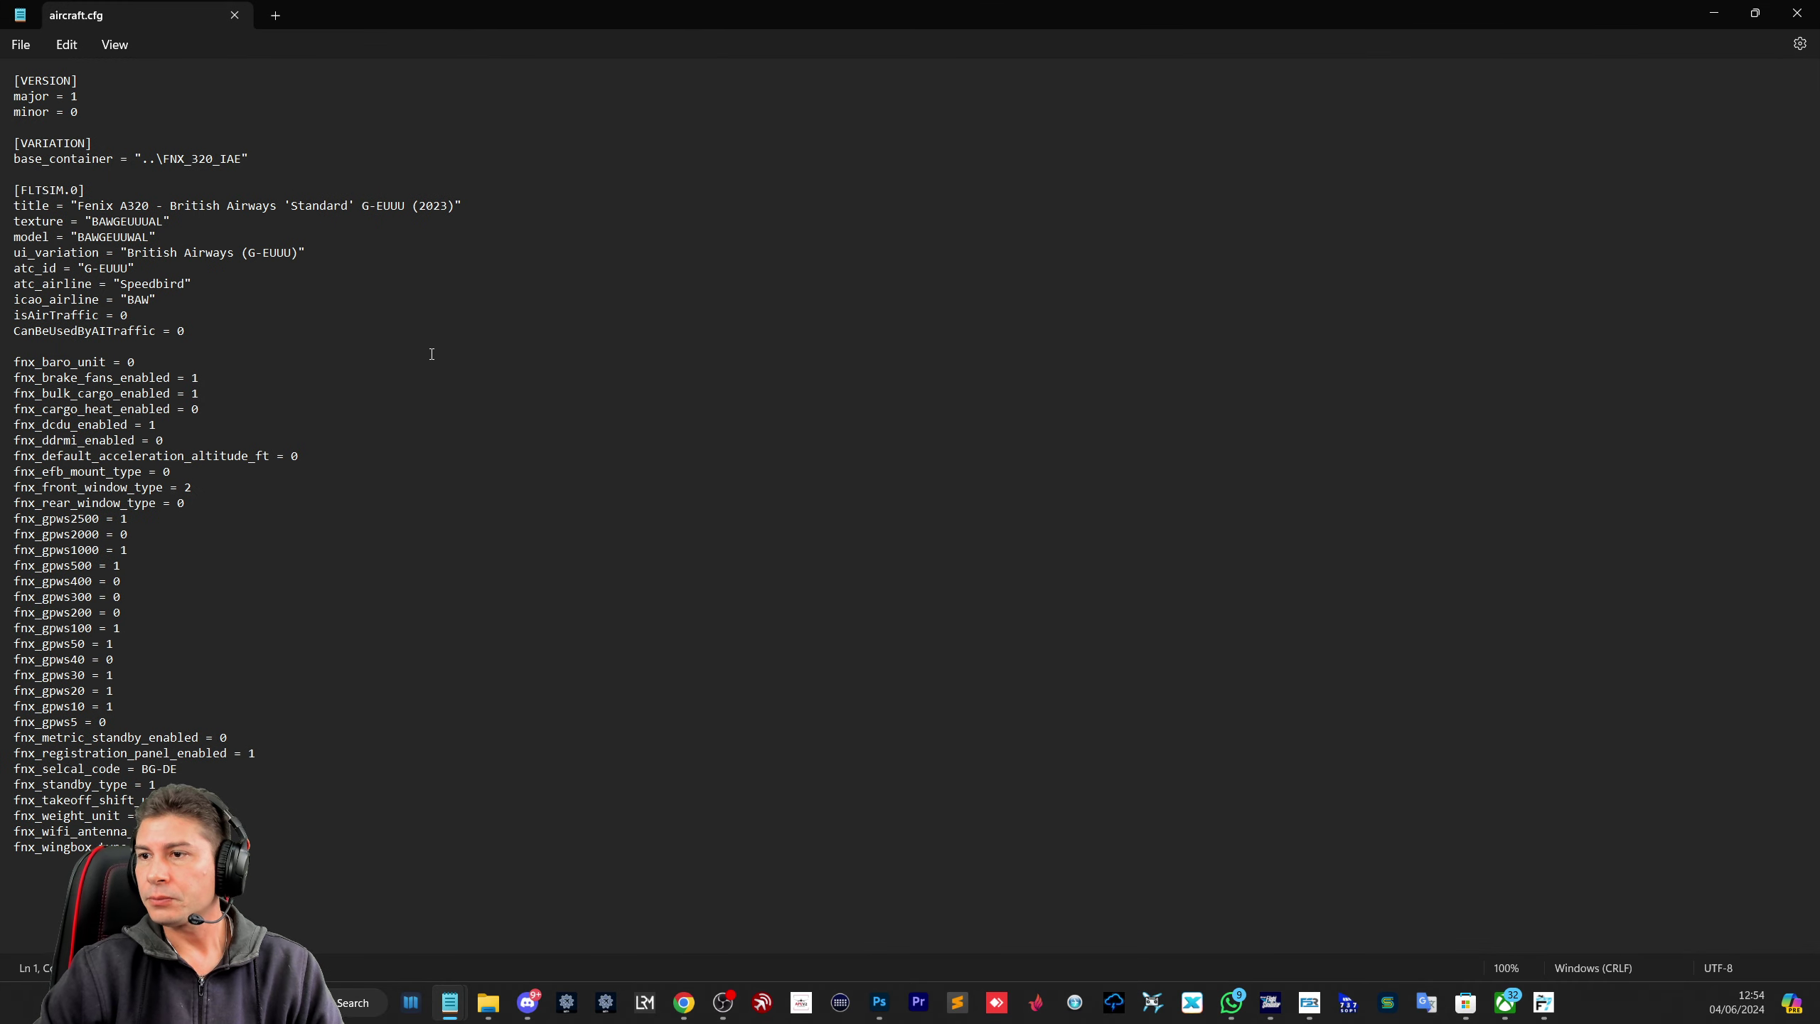
# Step: Enlarge the text of aircraft.cfg, highlight the icao_airline code BAW in the FLTSIM.0 section, and minimize the file
pyautogui.scroll(11, 330, 376)
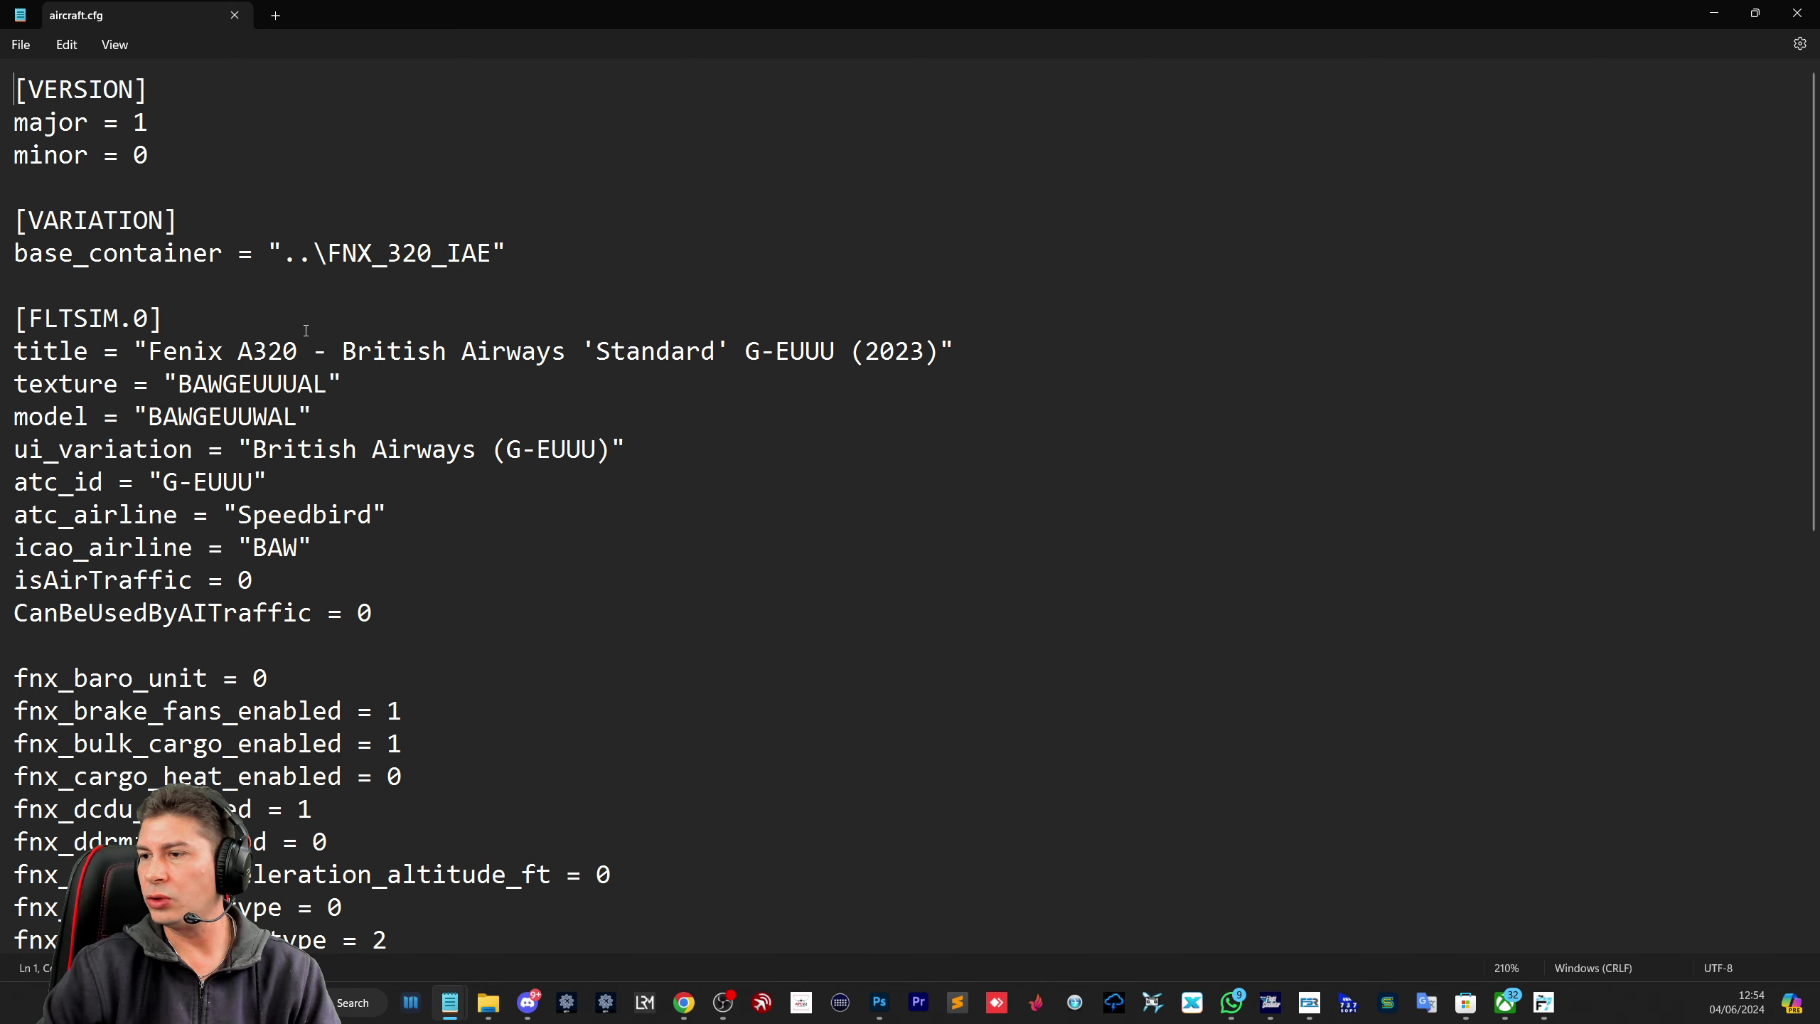
pyautogui.scroll(-2, 306, 331)
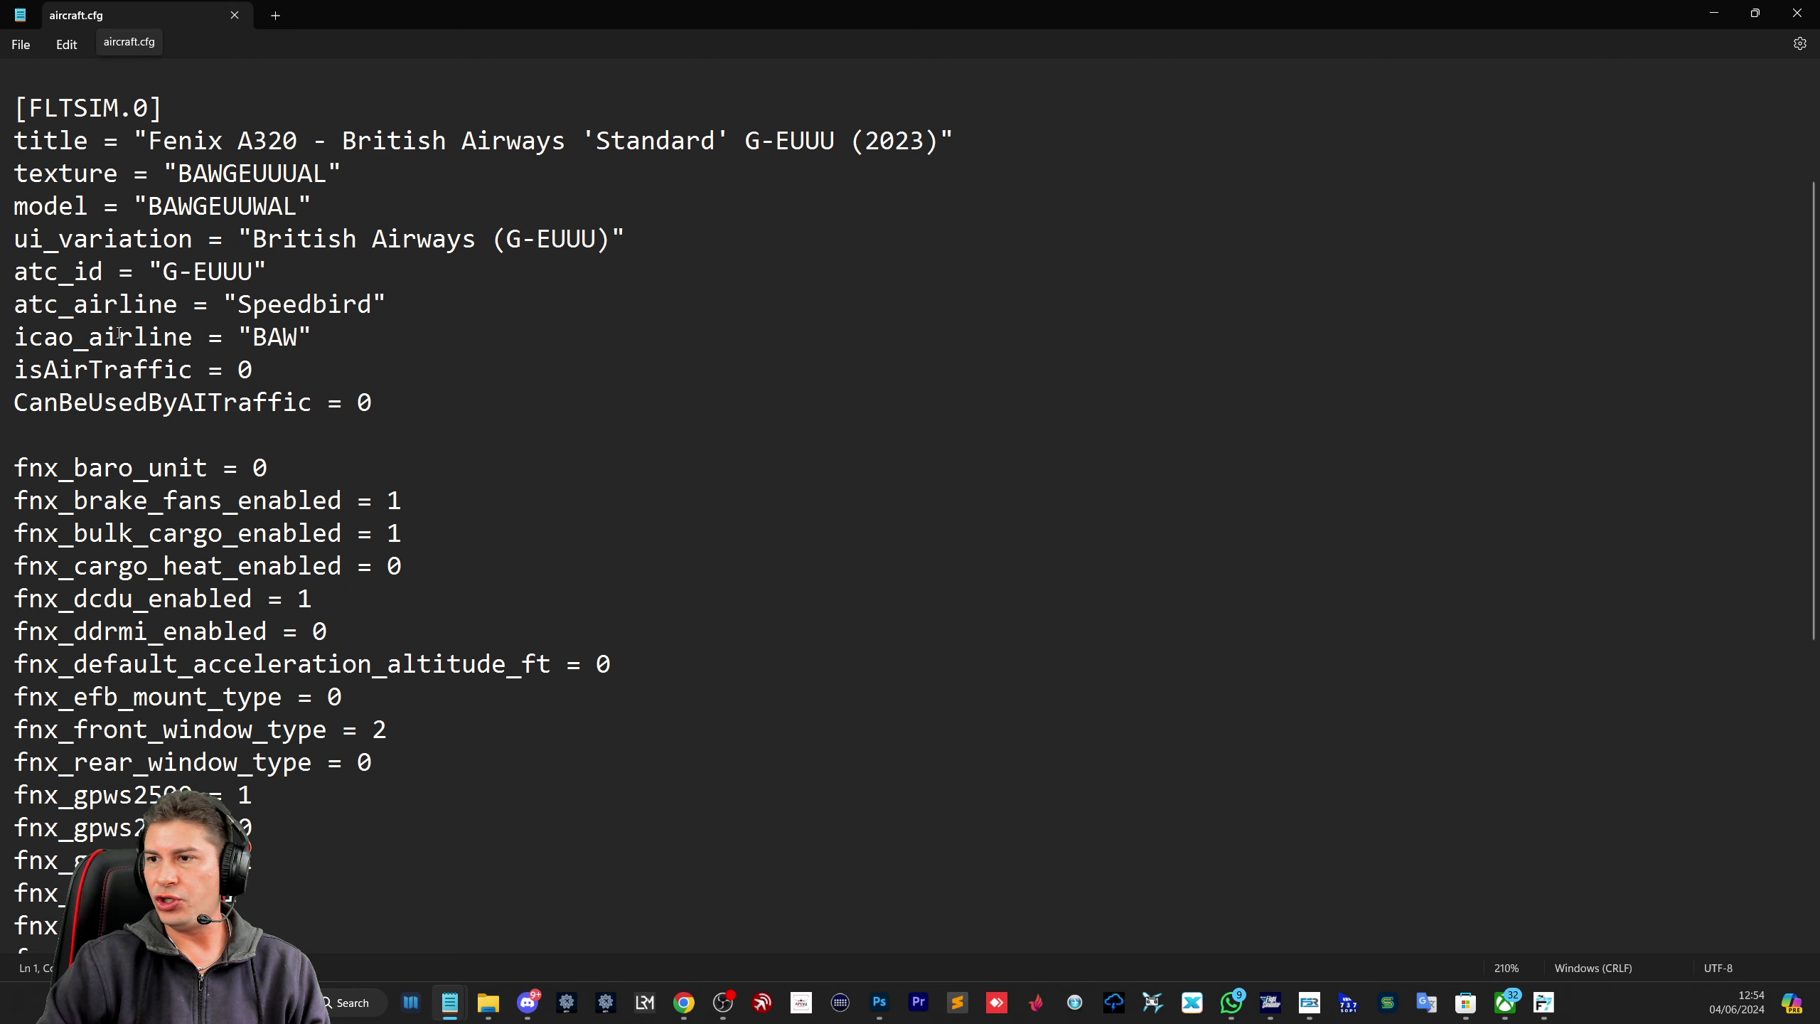
pyautogui.doubleClick(278, 337)
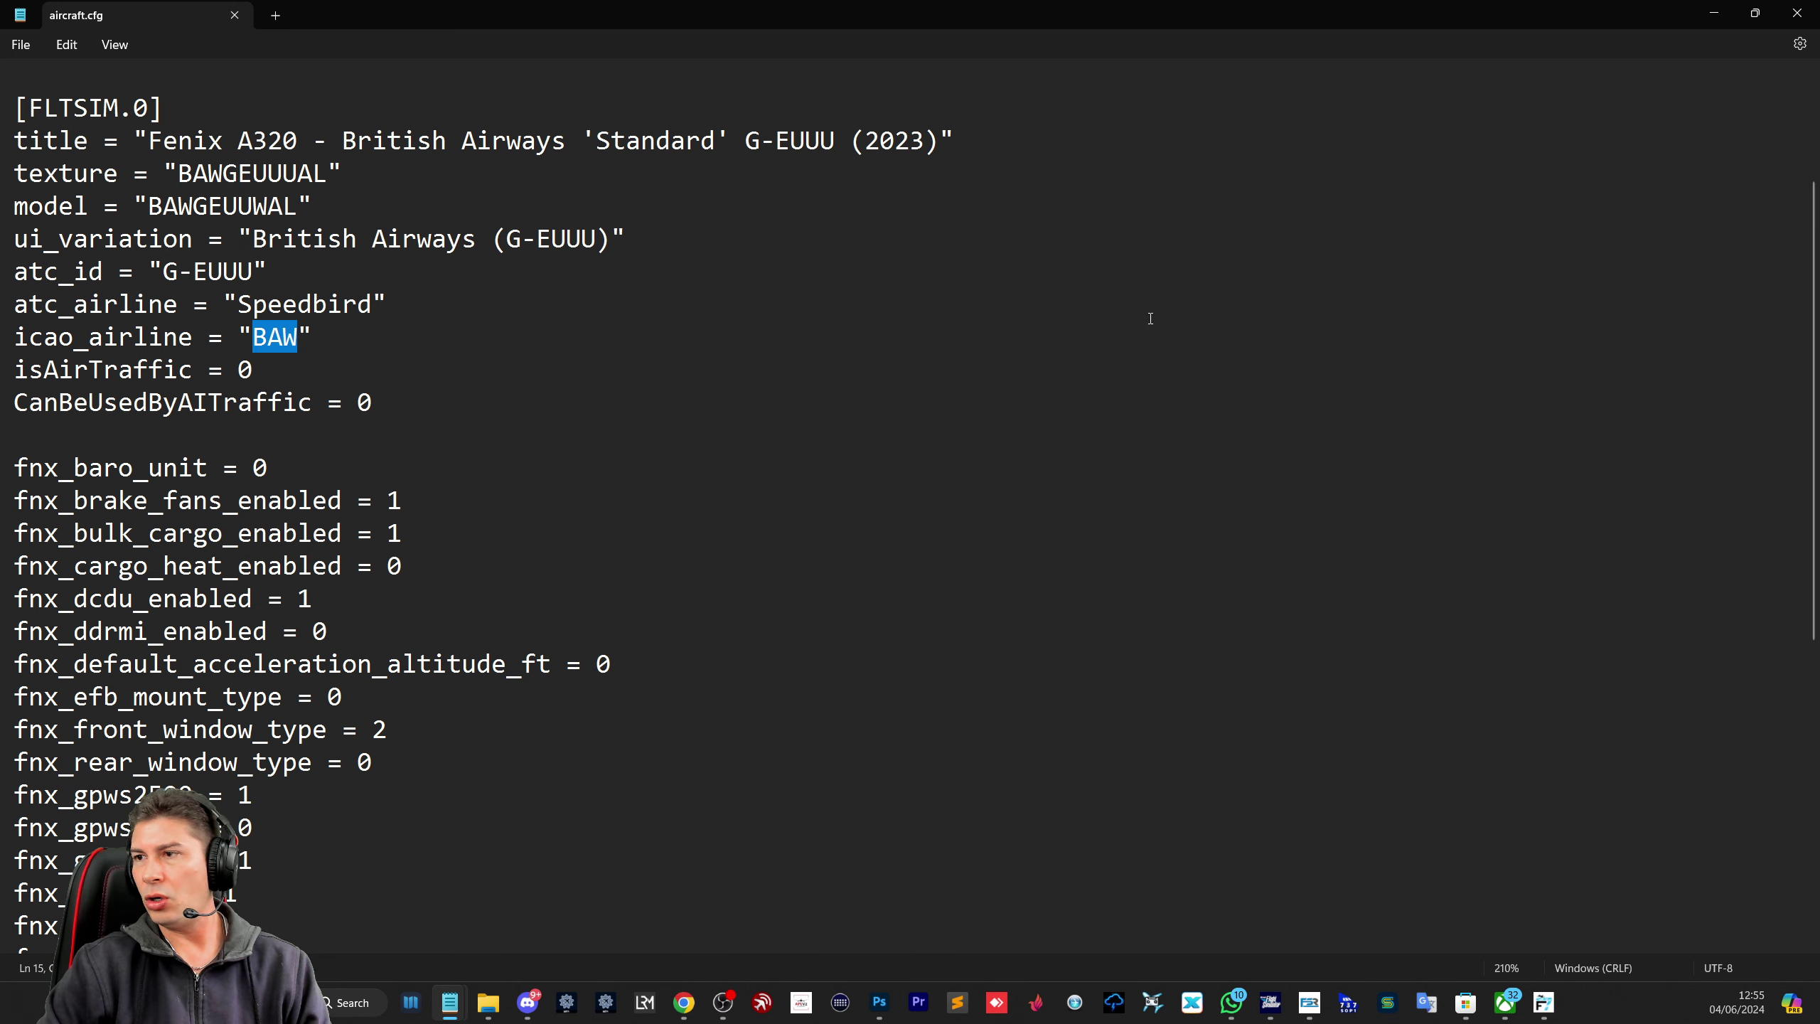
pyautogui.click(1713, 13)
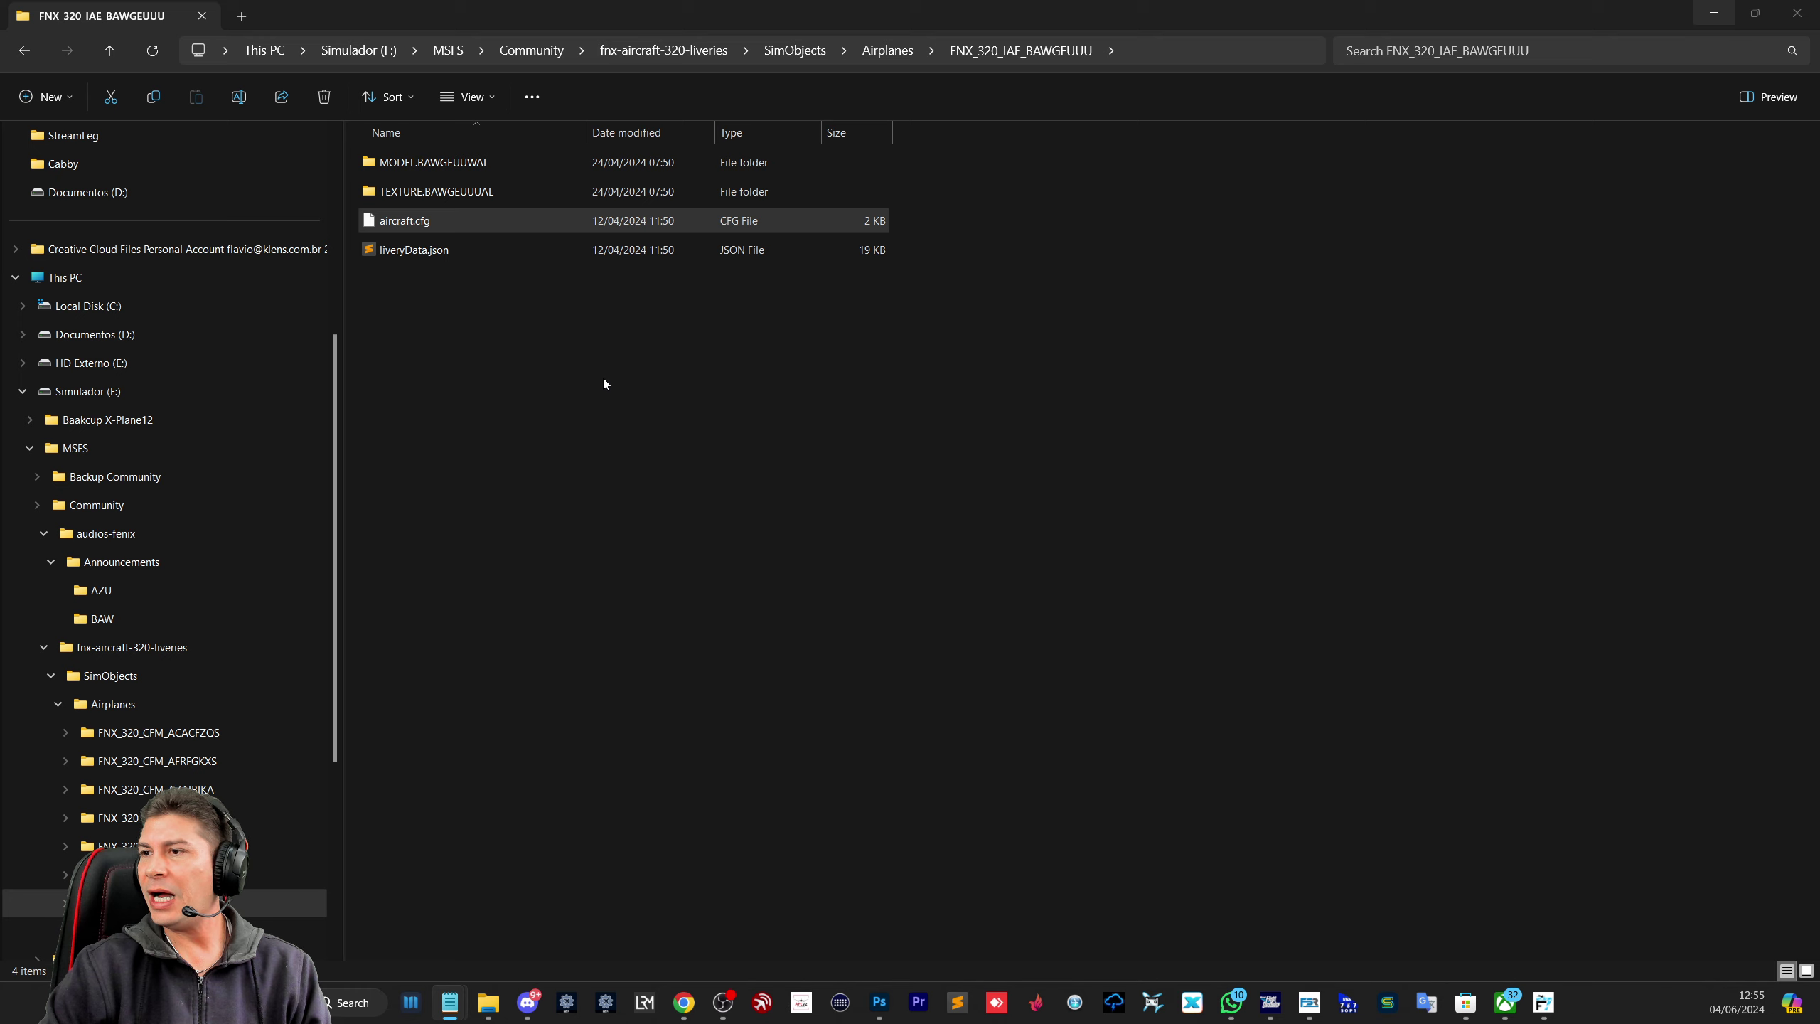
# Step: Return to the Announcements folder of audios-fenix in Community and check the BAW folder's name against the livery's airline code
pyautogui.click(536, 50)
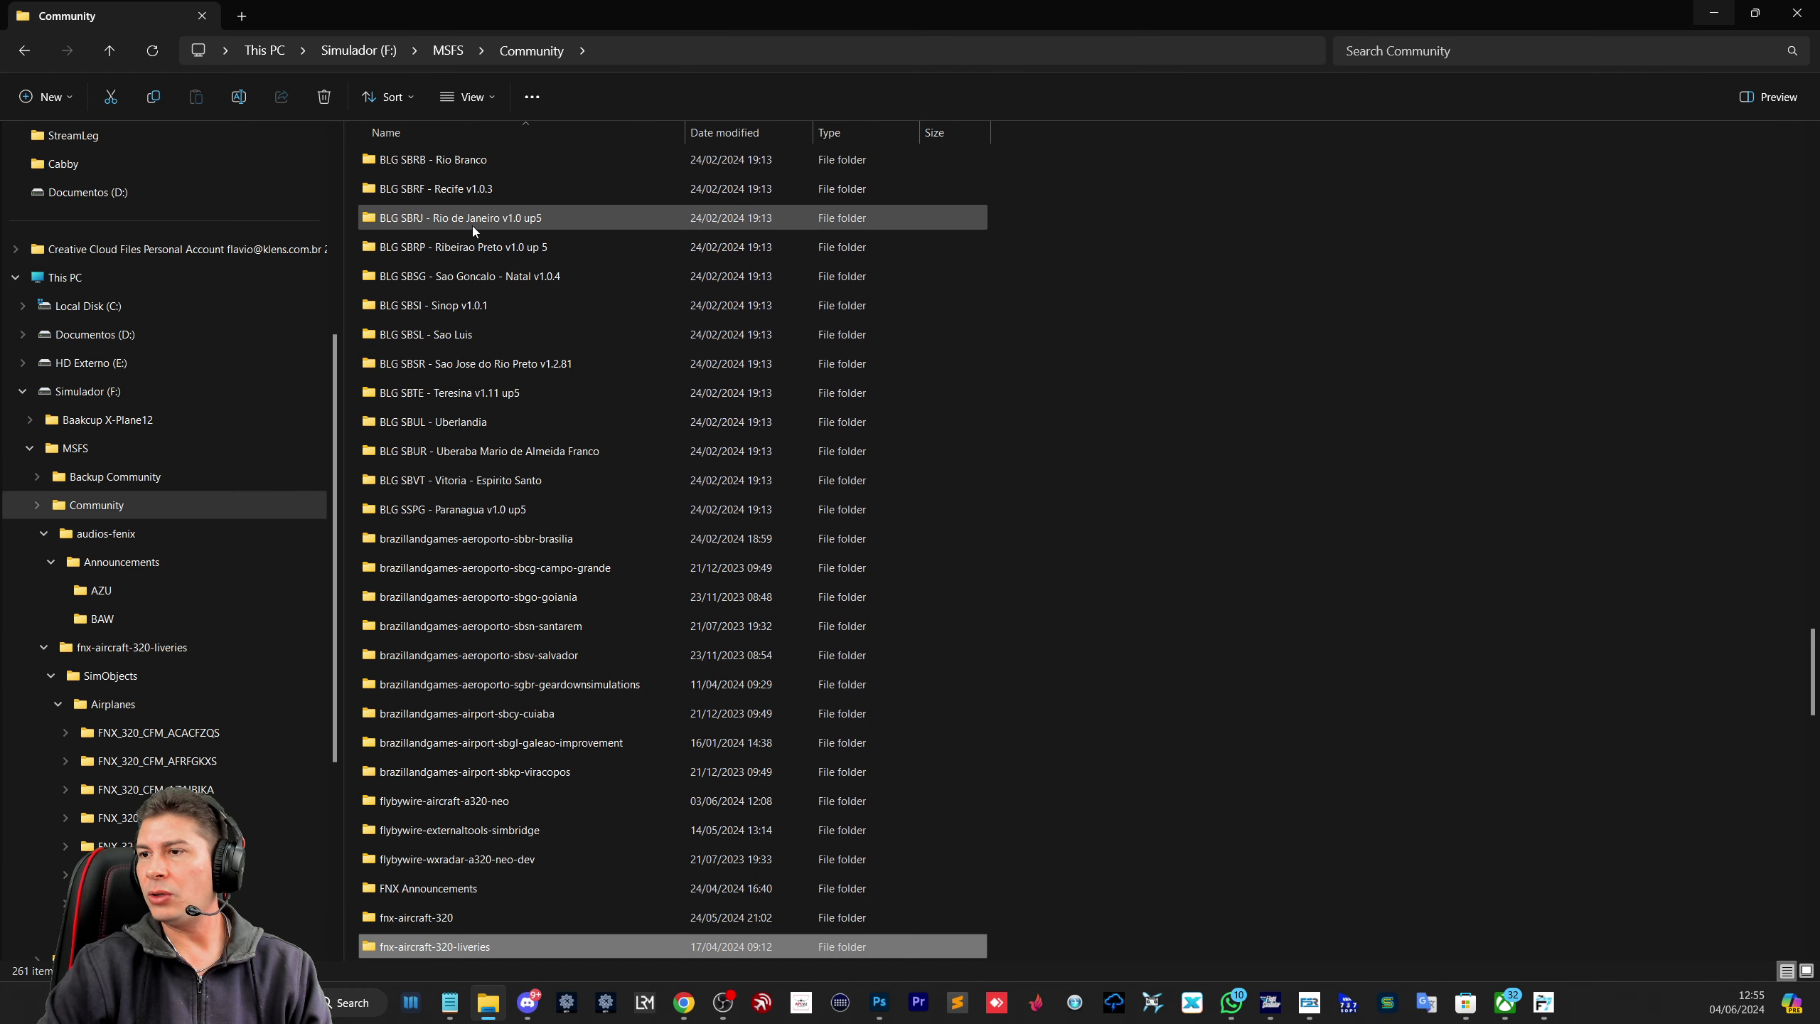
pyautogui.write('audios')
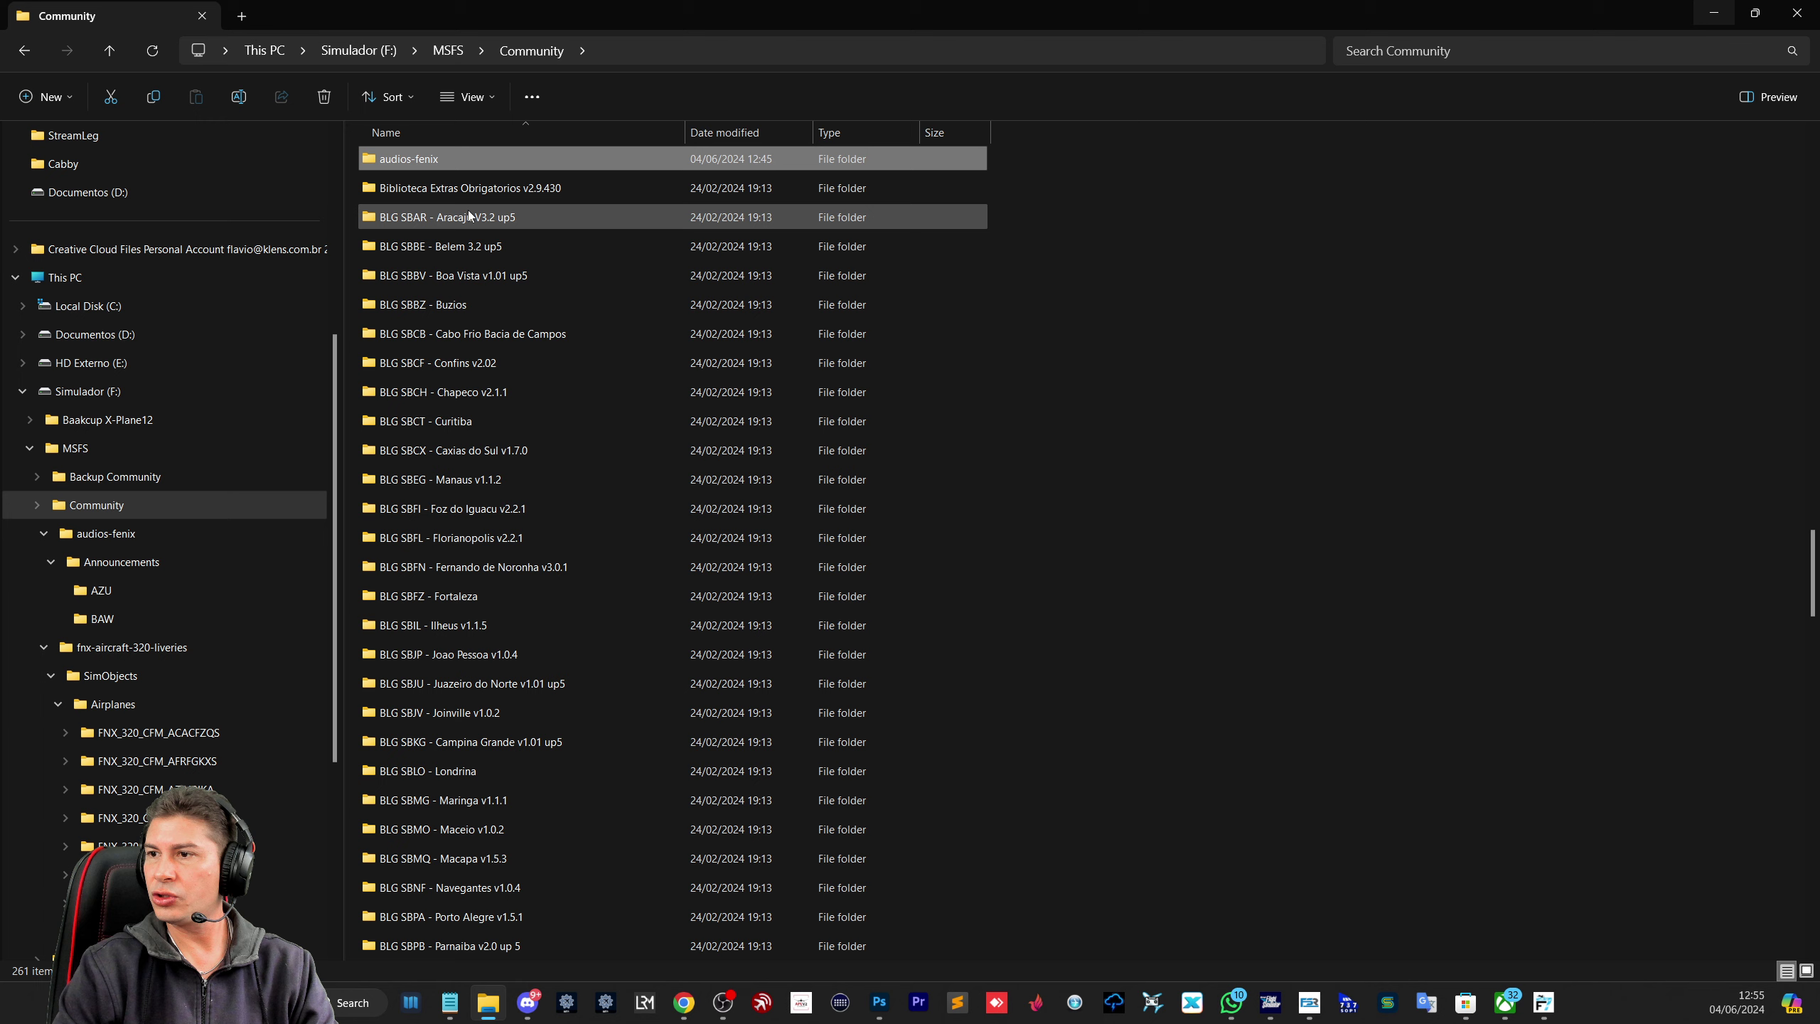
pyautogui.press('Return')
pyautogui.doubleClick(415, 163)
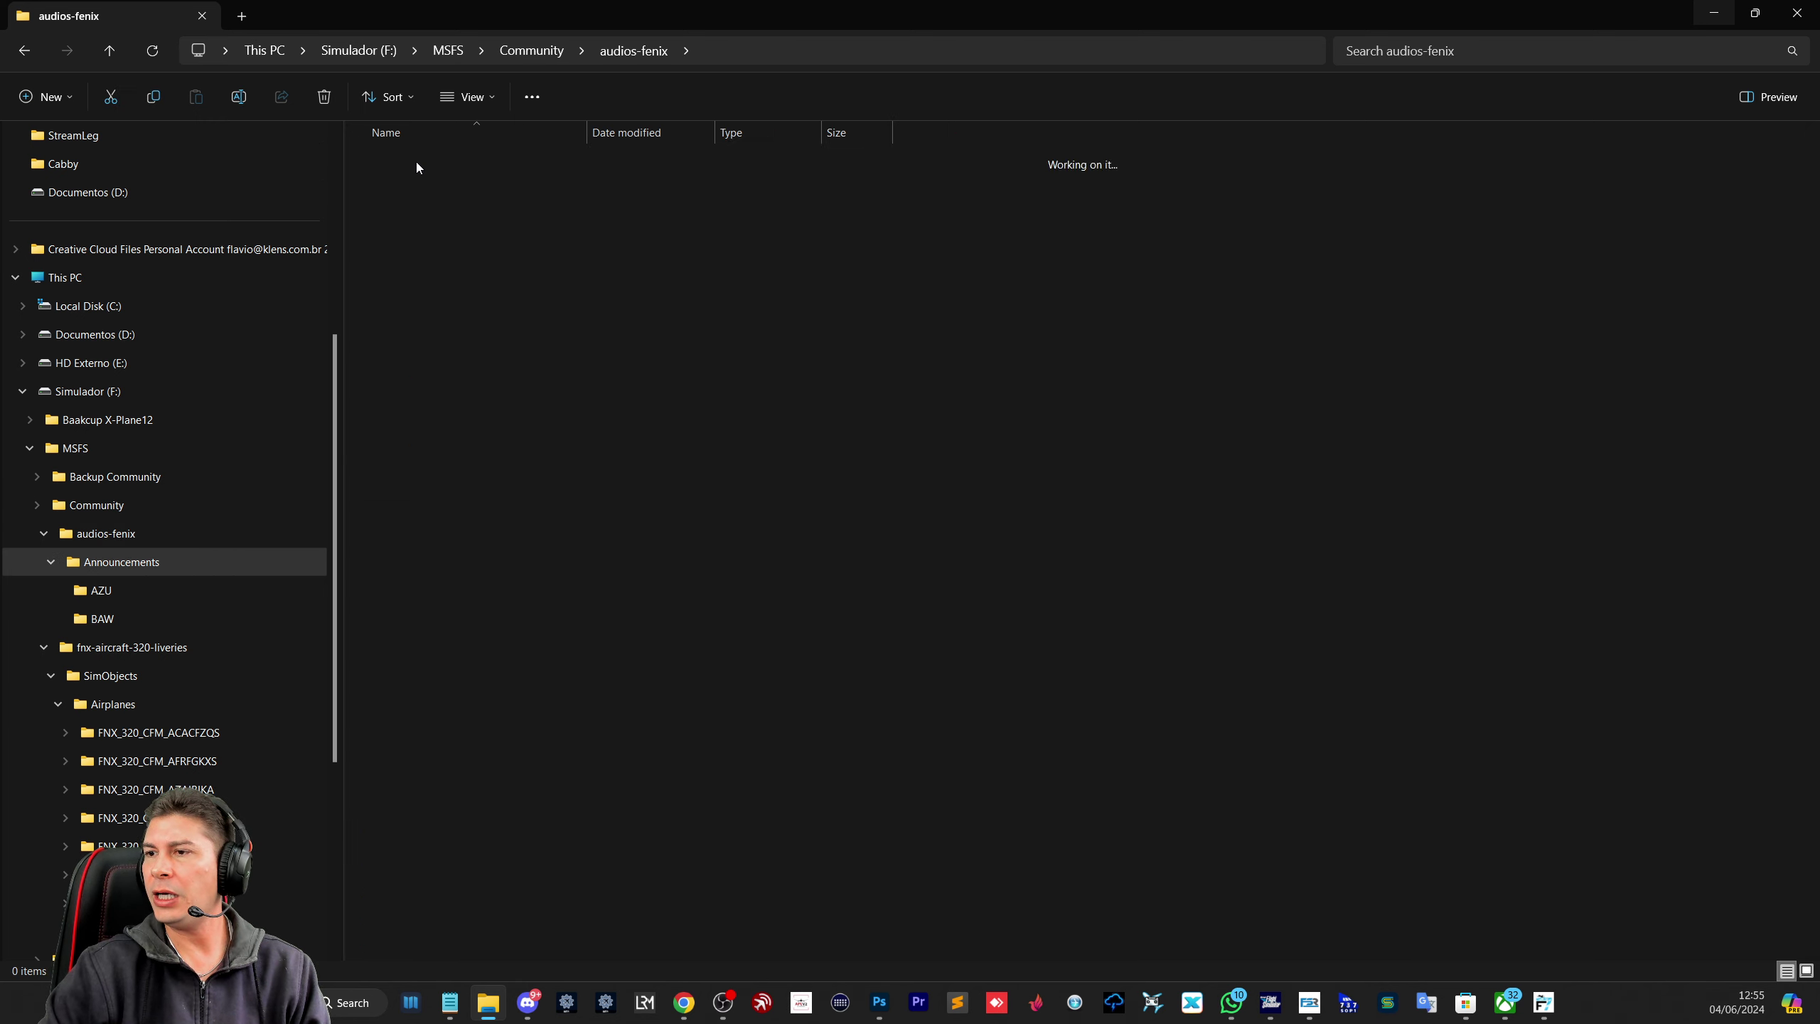
pyautogui.rightClick(430, 330)
pyautogui.click(396, 191)
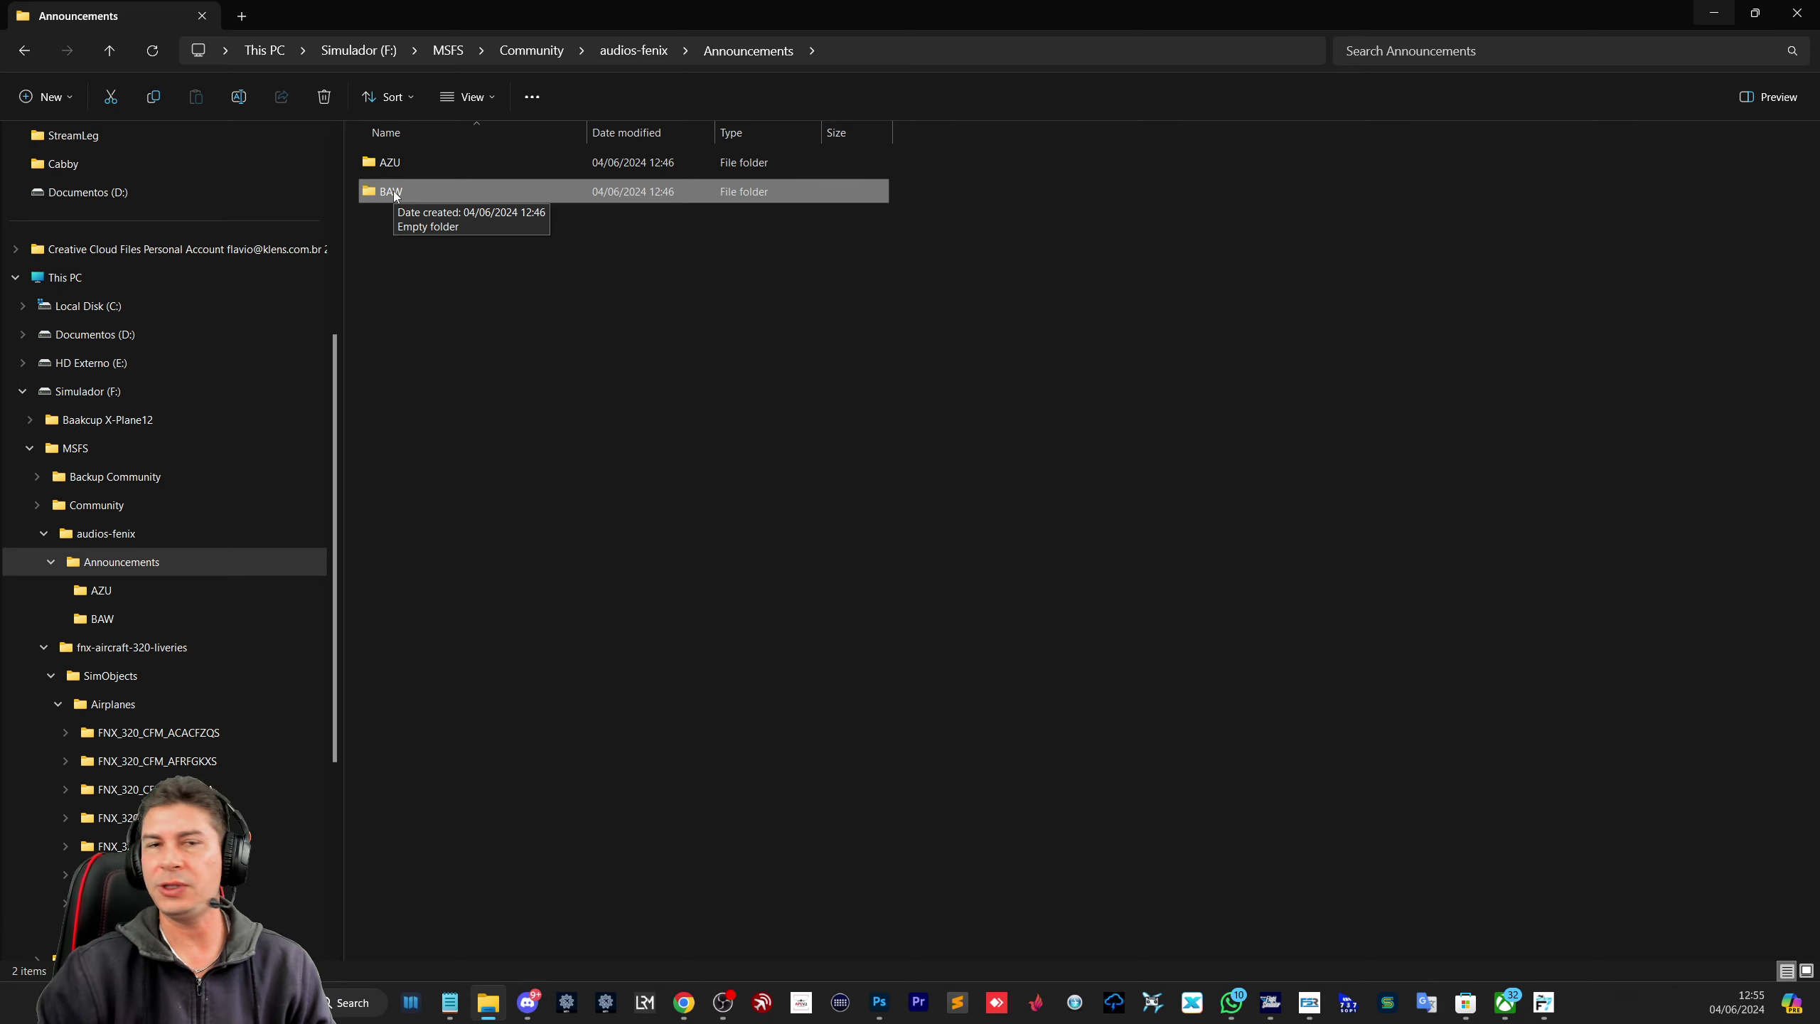
pyautogui.click(429, 276)
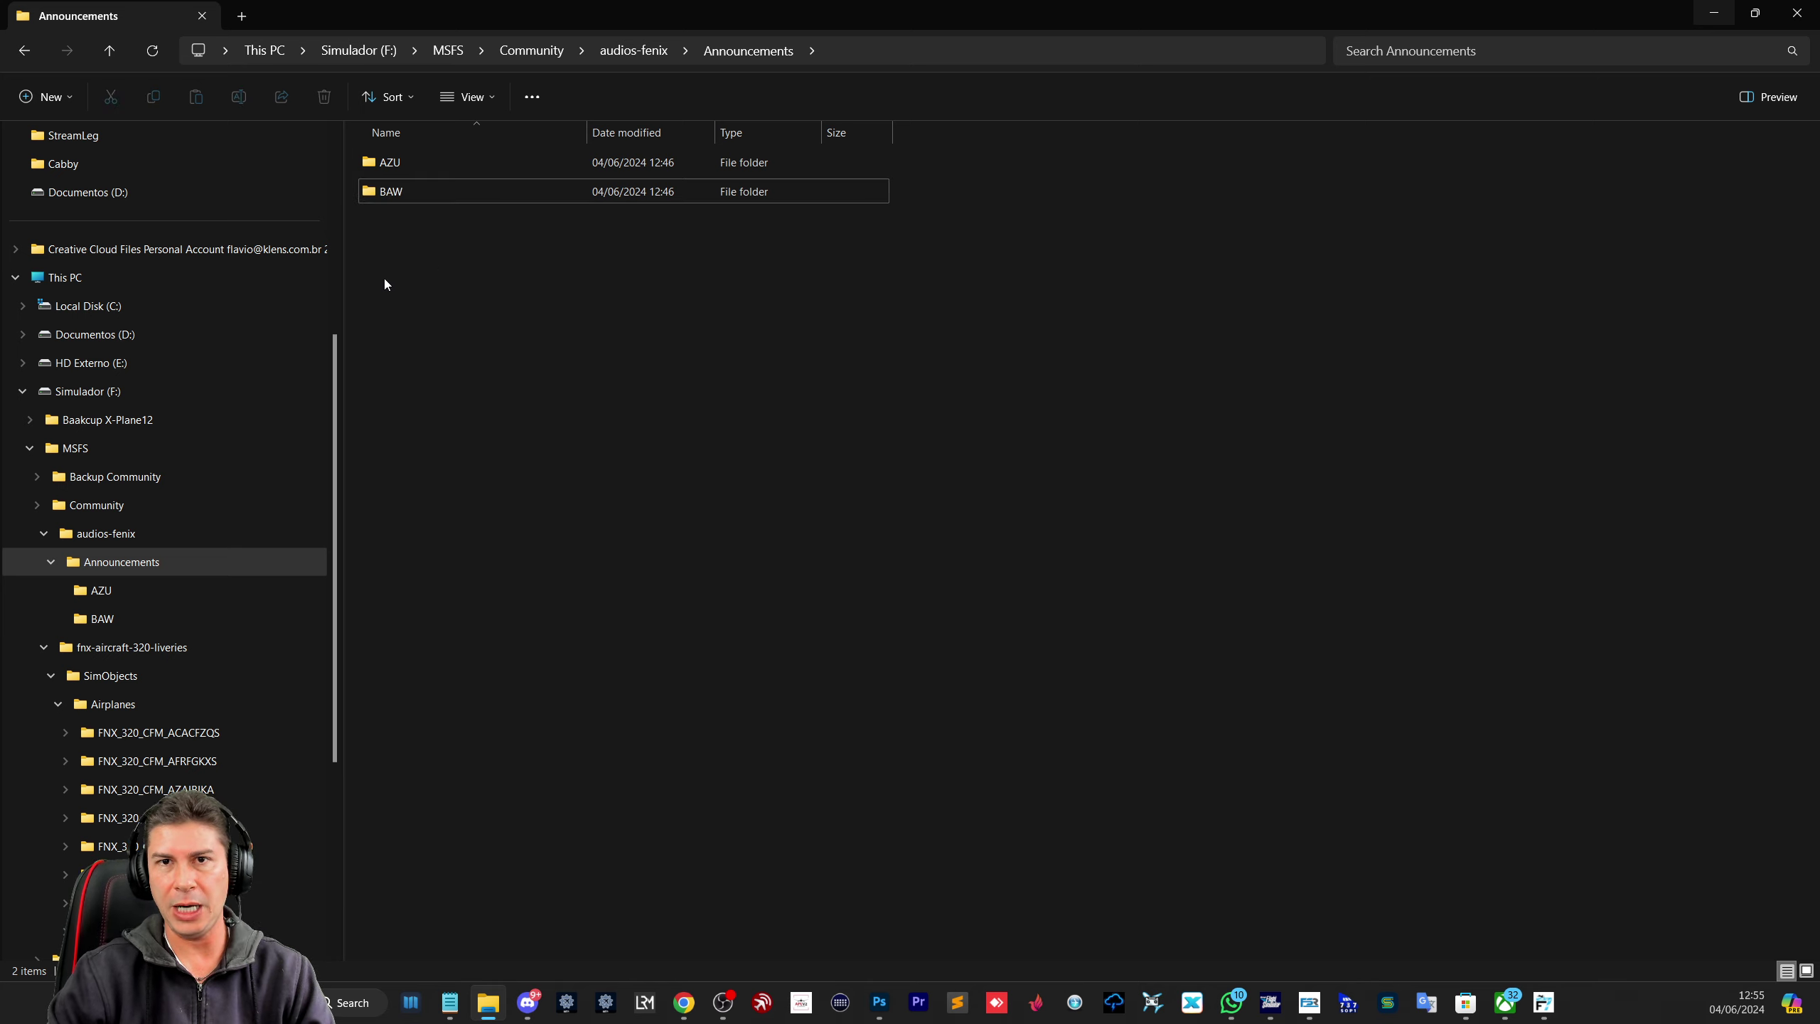
# Step: Switch to the Cabin Announcements Guide in the browser and read the EFB Cabin Announcements settings section about "Mute on task switch"
pyautogui.click(1714, 14)
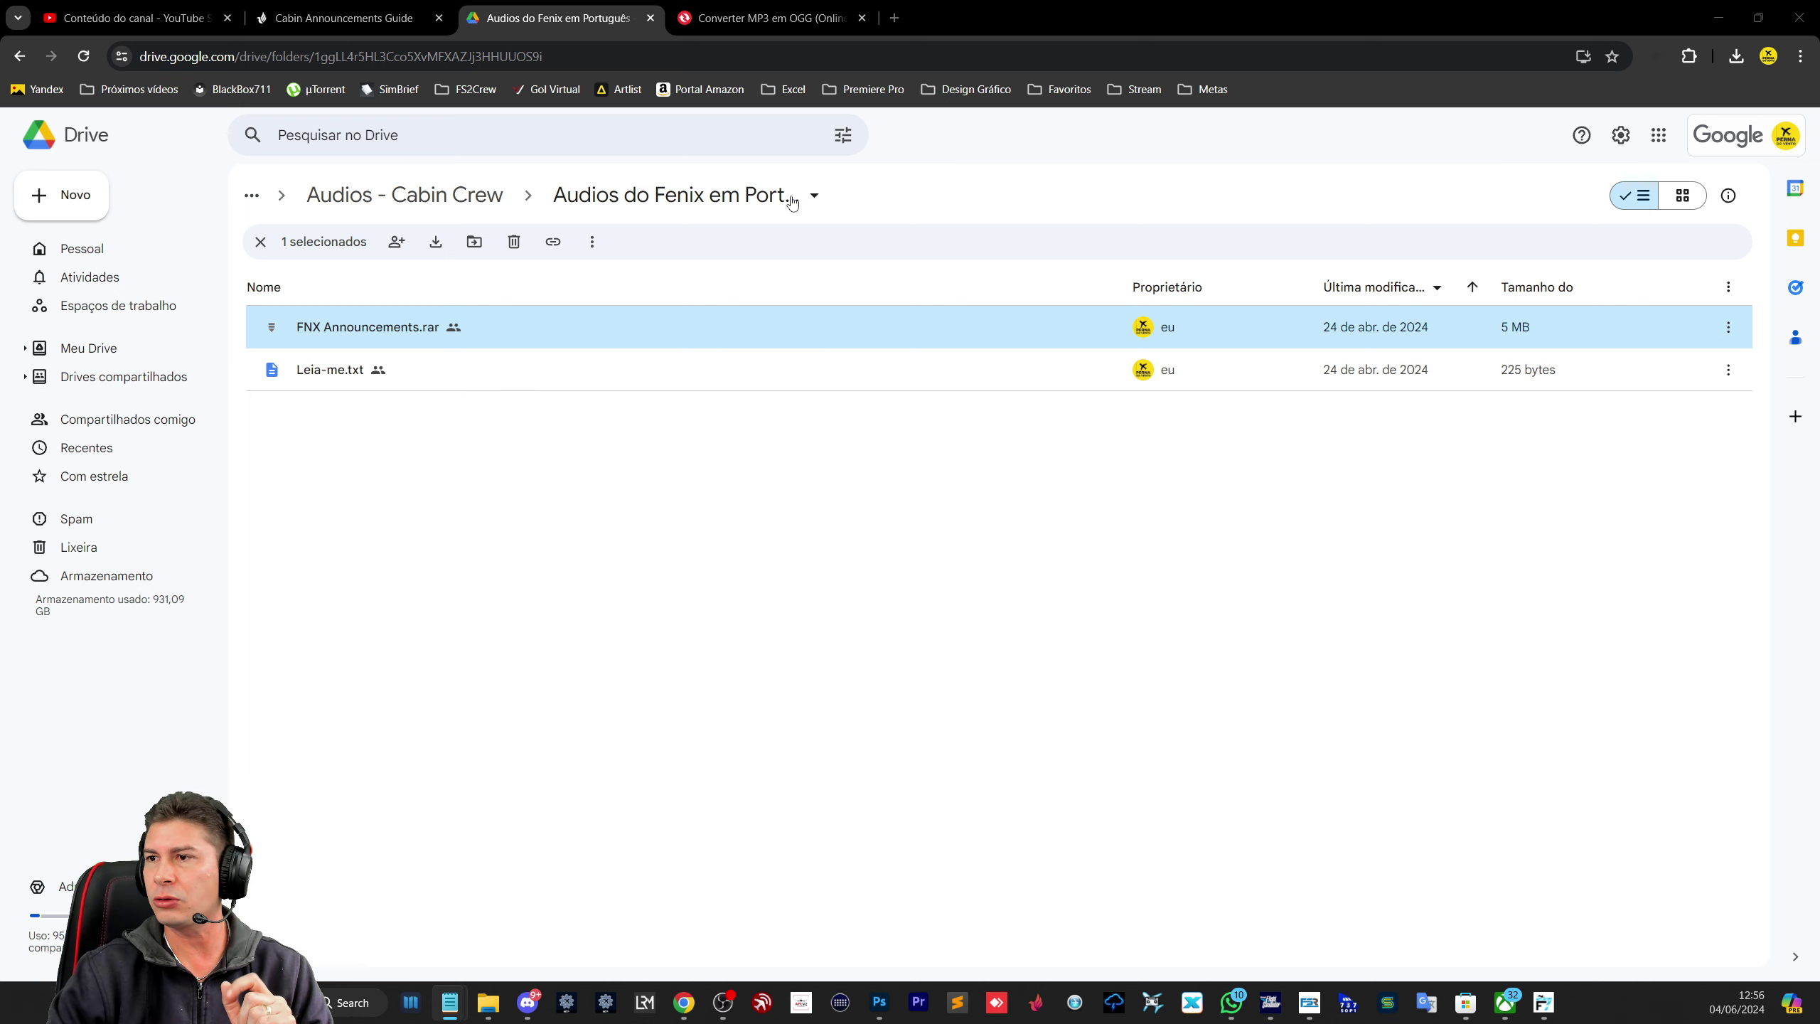
pyautogui.hotkey('ctrl', 'shift', 'Tab')
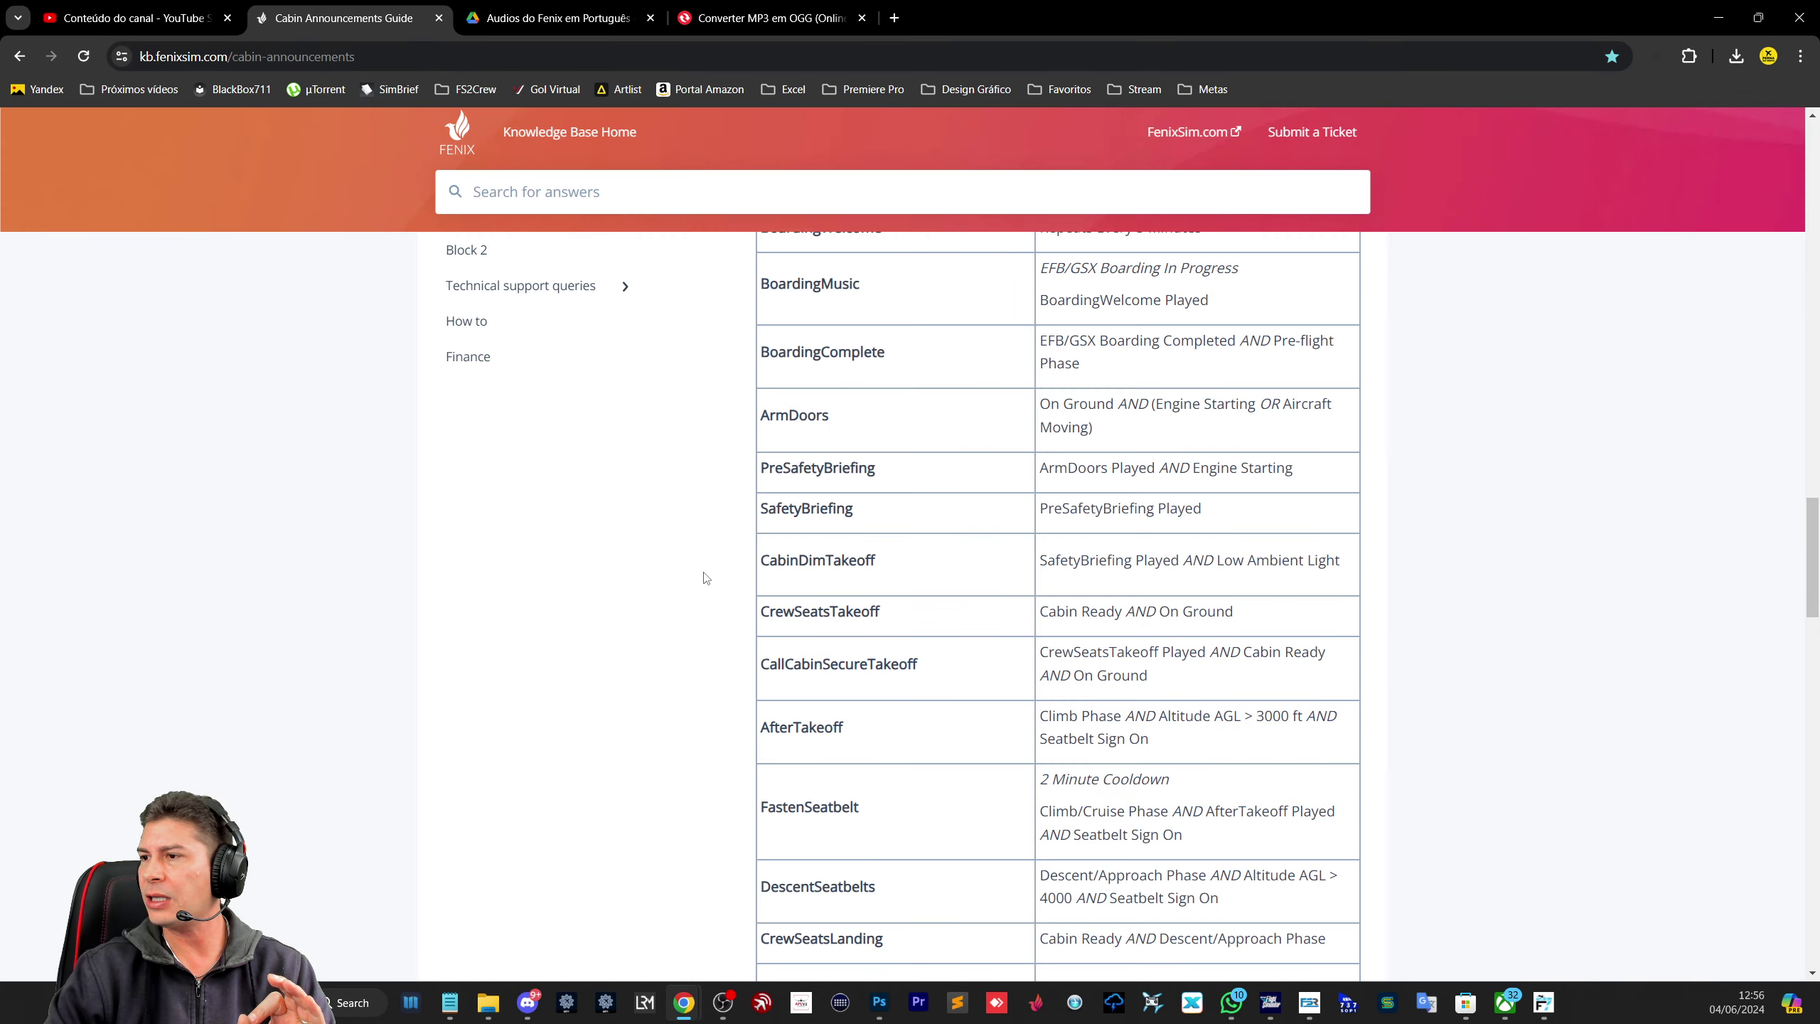
pyautogui.scroll(10, 713, 516)
pyautogui.scroll(-6, 709, 586)
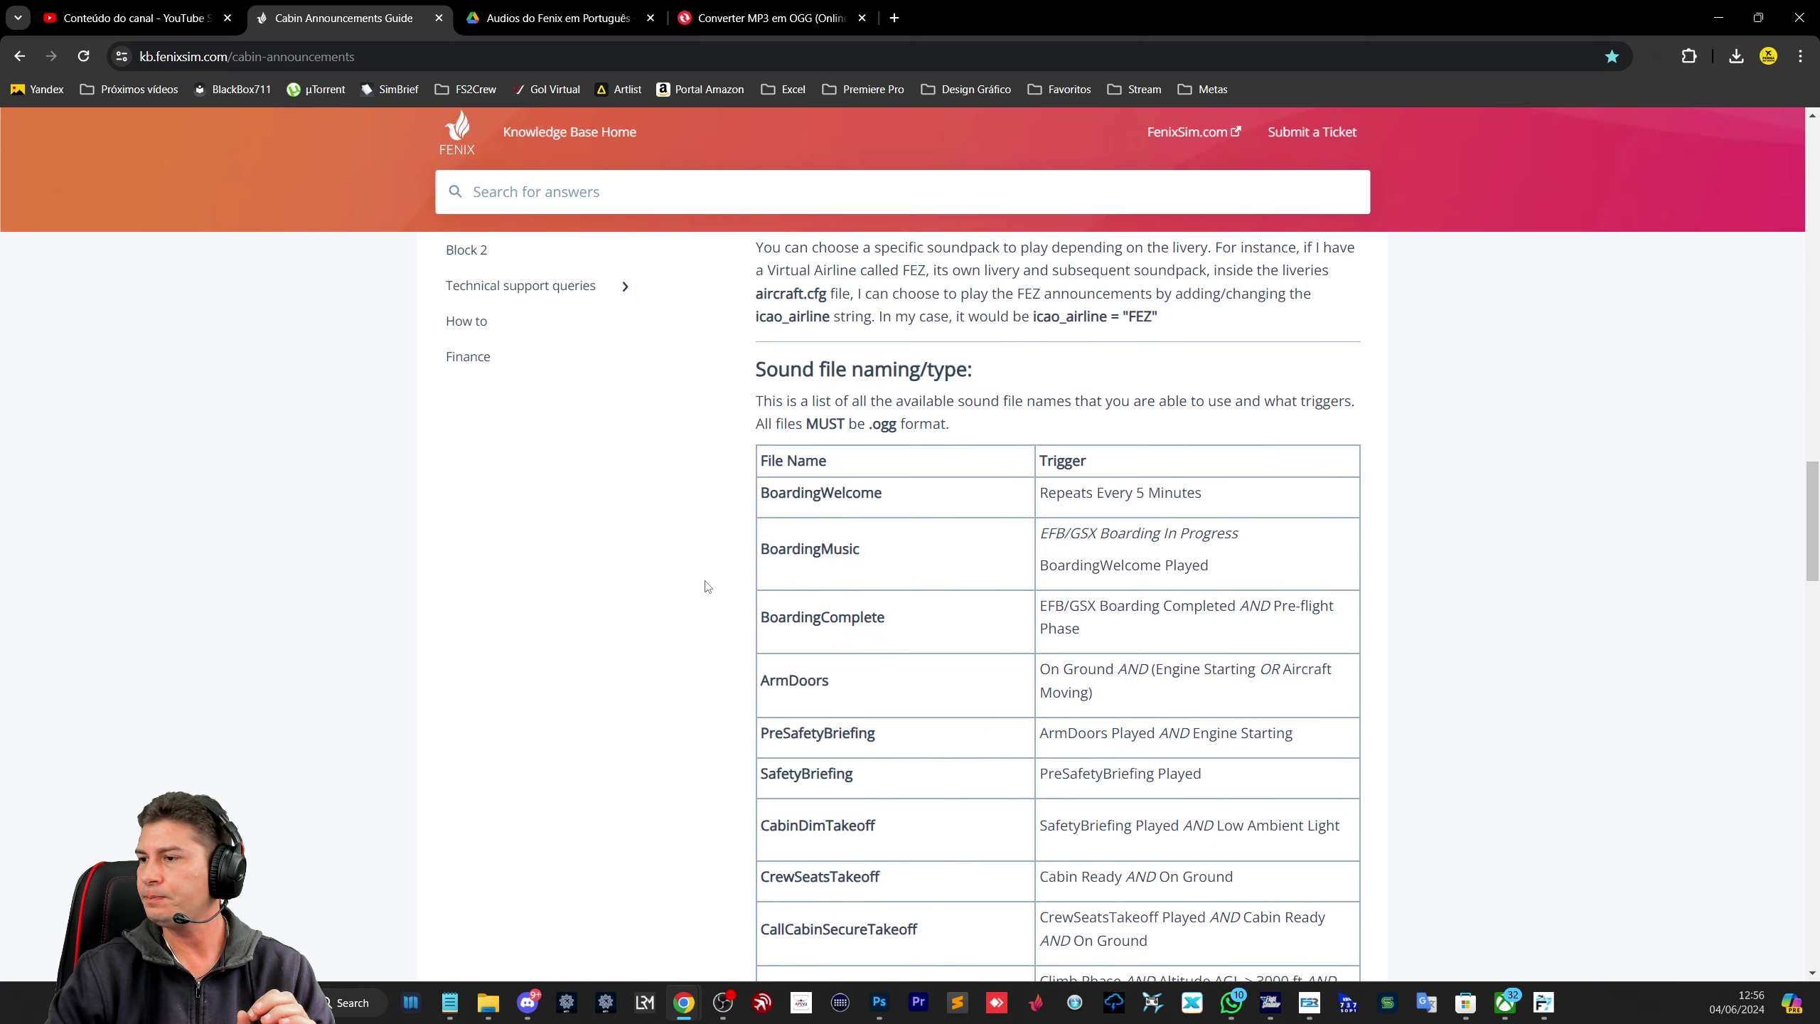
pyautogui.scroll(5, 708, 587)
pyautogui.scroll(2, 688, 552)
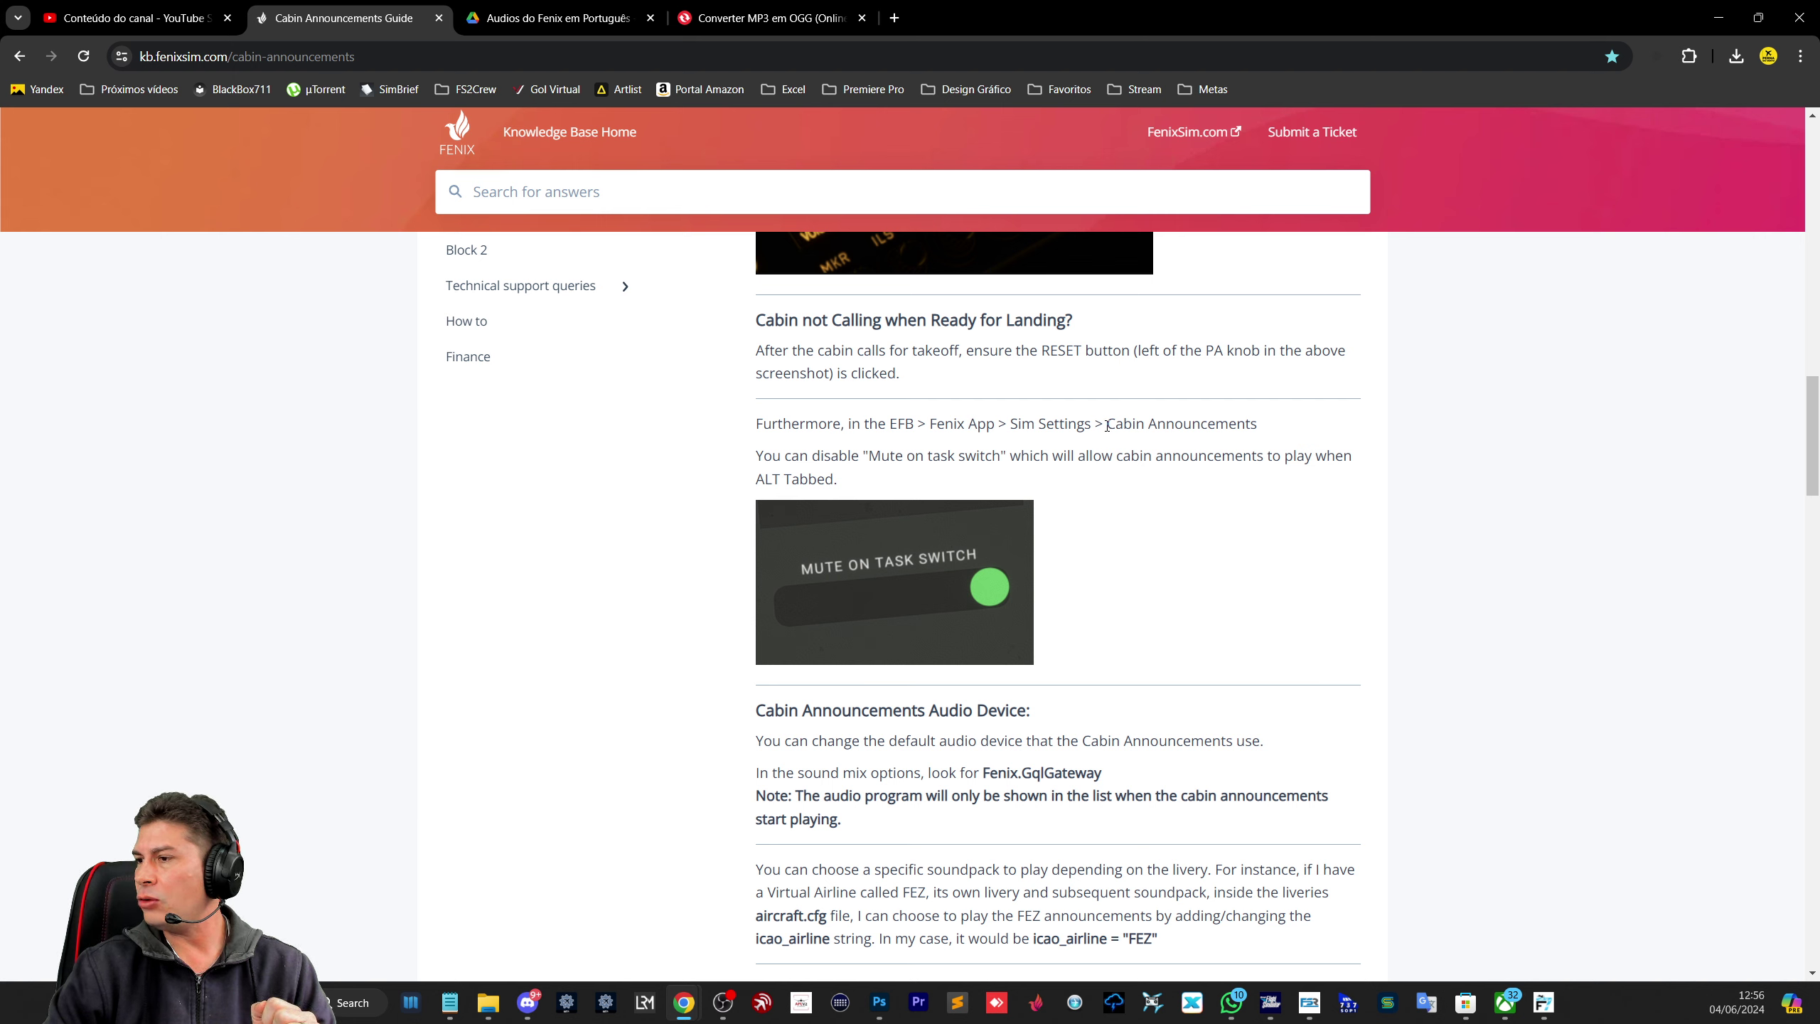
pyautogui.moveTo(1107, 424); pyautogui.dragTo(1271, 425)
pyautogui.click(1093, 492)
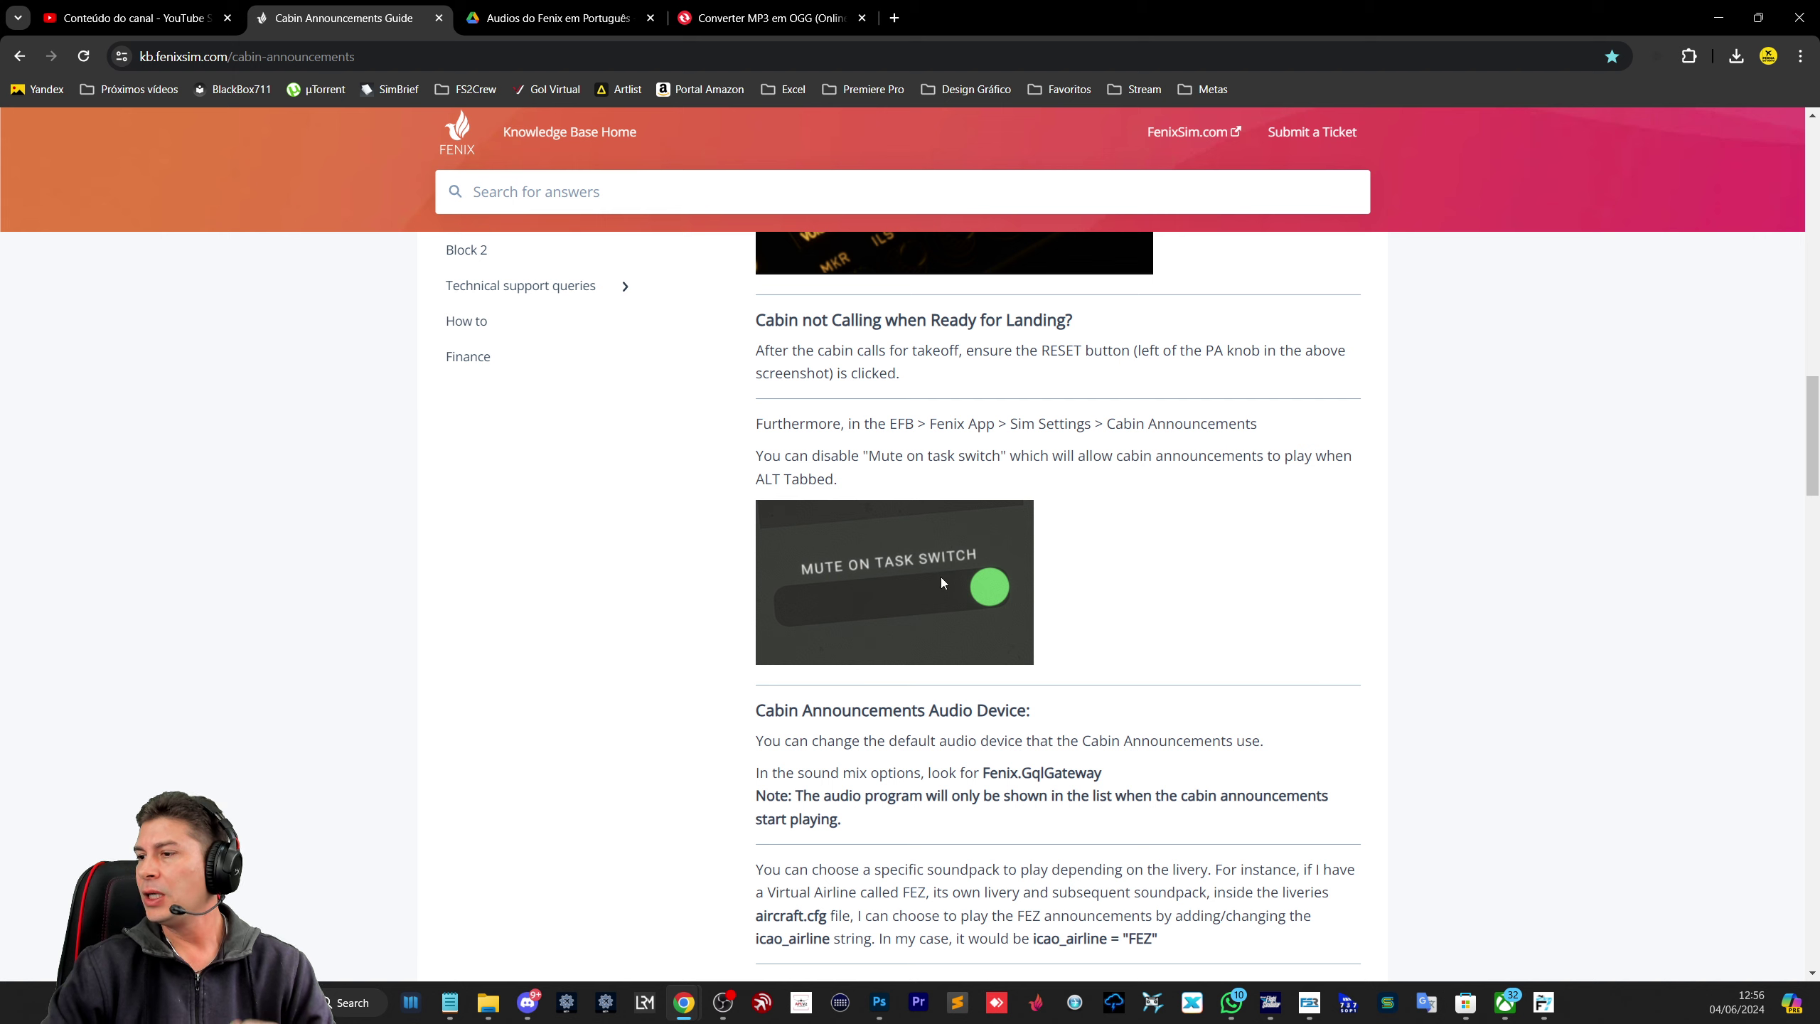
# Step: Check the guide's EFB path to the Cabin Announcements settings and switch to the Fenix EFB in Microsoft Flight Simulator
pyautogui.doubleClick(891, 425)
pyautogui.click(879, 450)
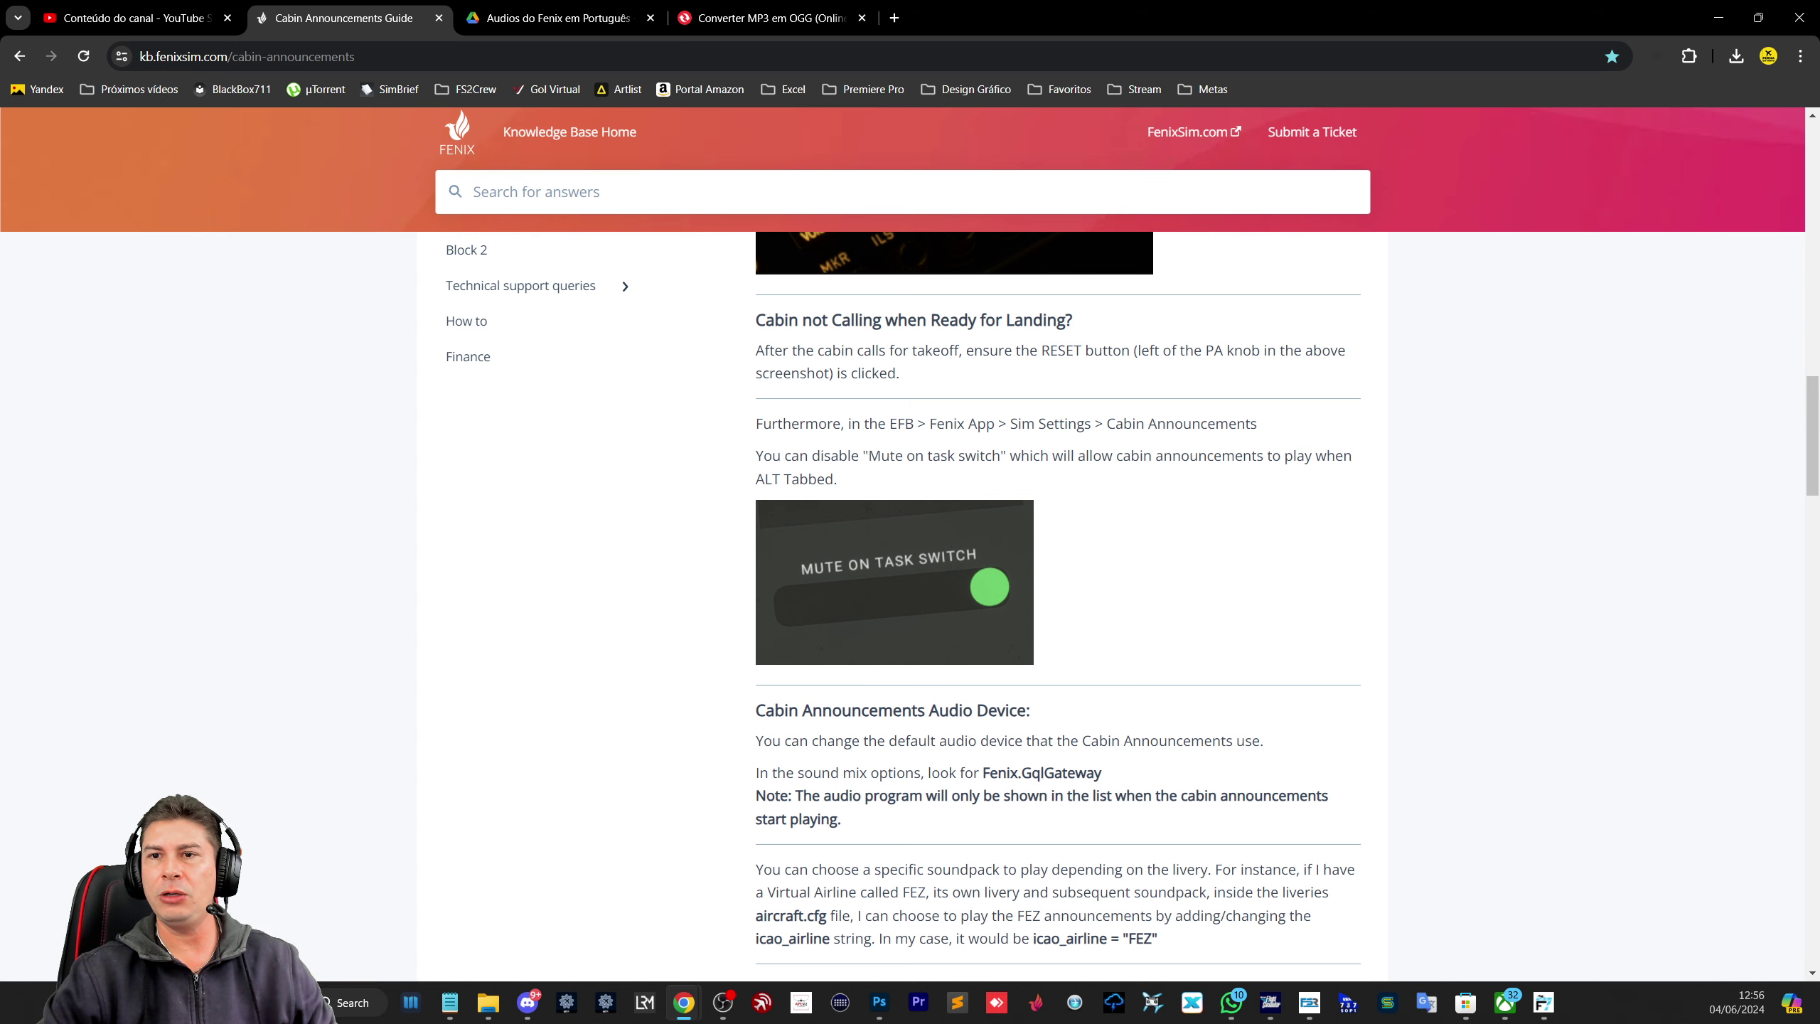
pyautogui.hotkey('alt', 'Tab')
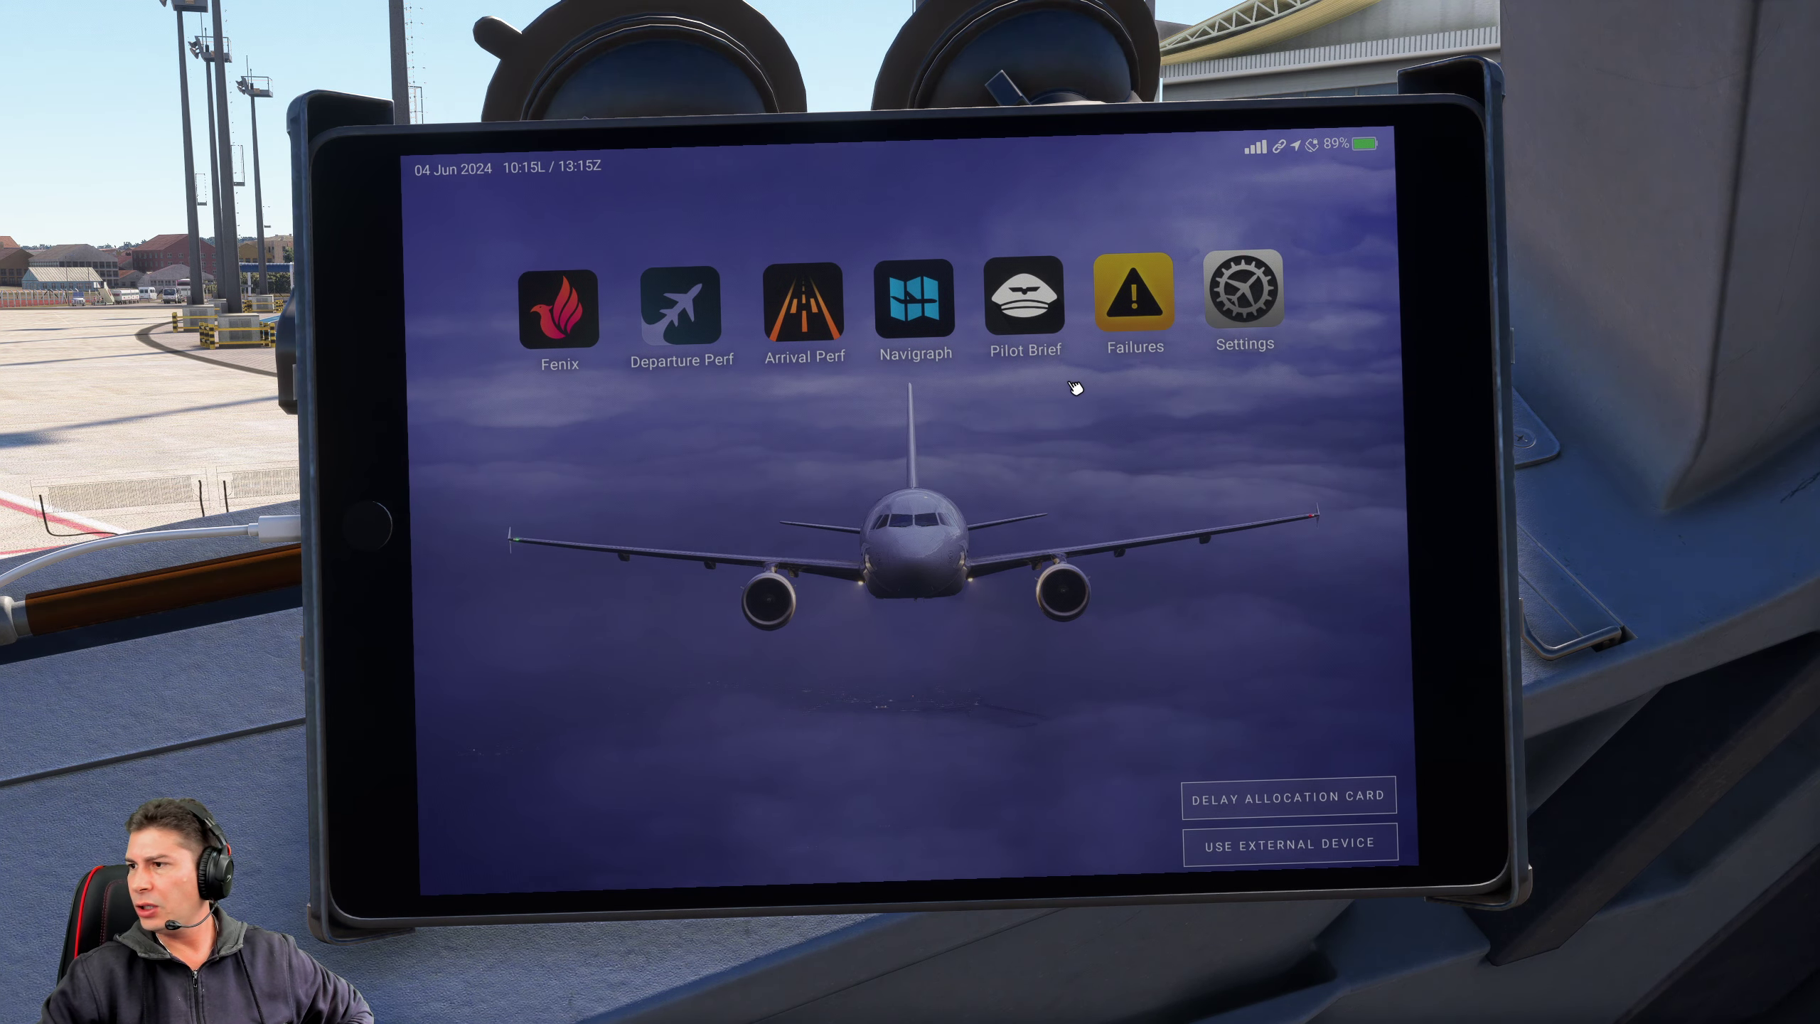
# Step: Open the Fenix app's Cabin Announcements sim settings on the EFB, check Enabled and Mute on task switch, and return to the cockpit view
pyautogui.click(1228, 319)
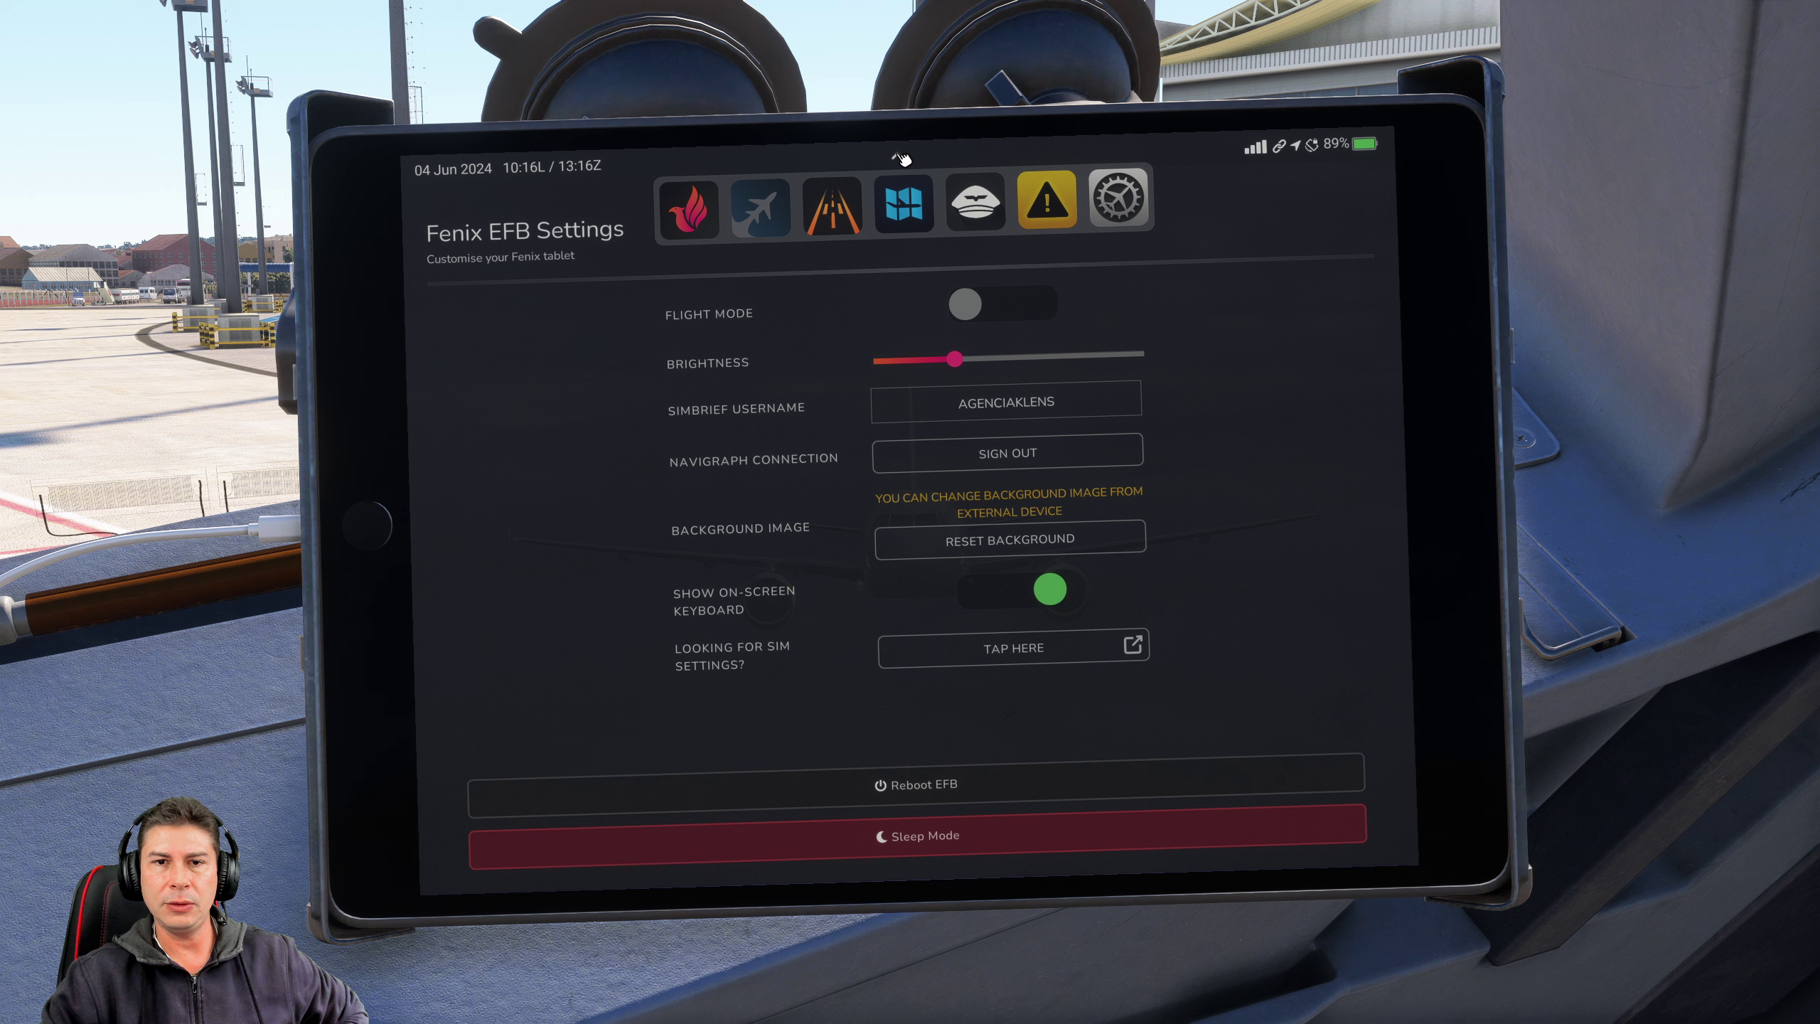
pyautogui.moveTo(894, 159)
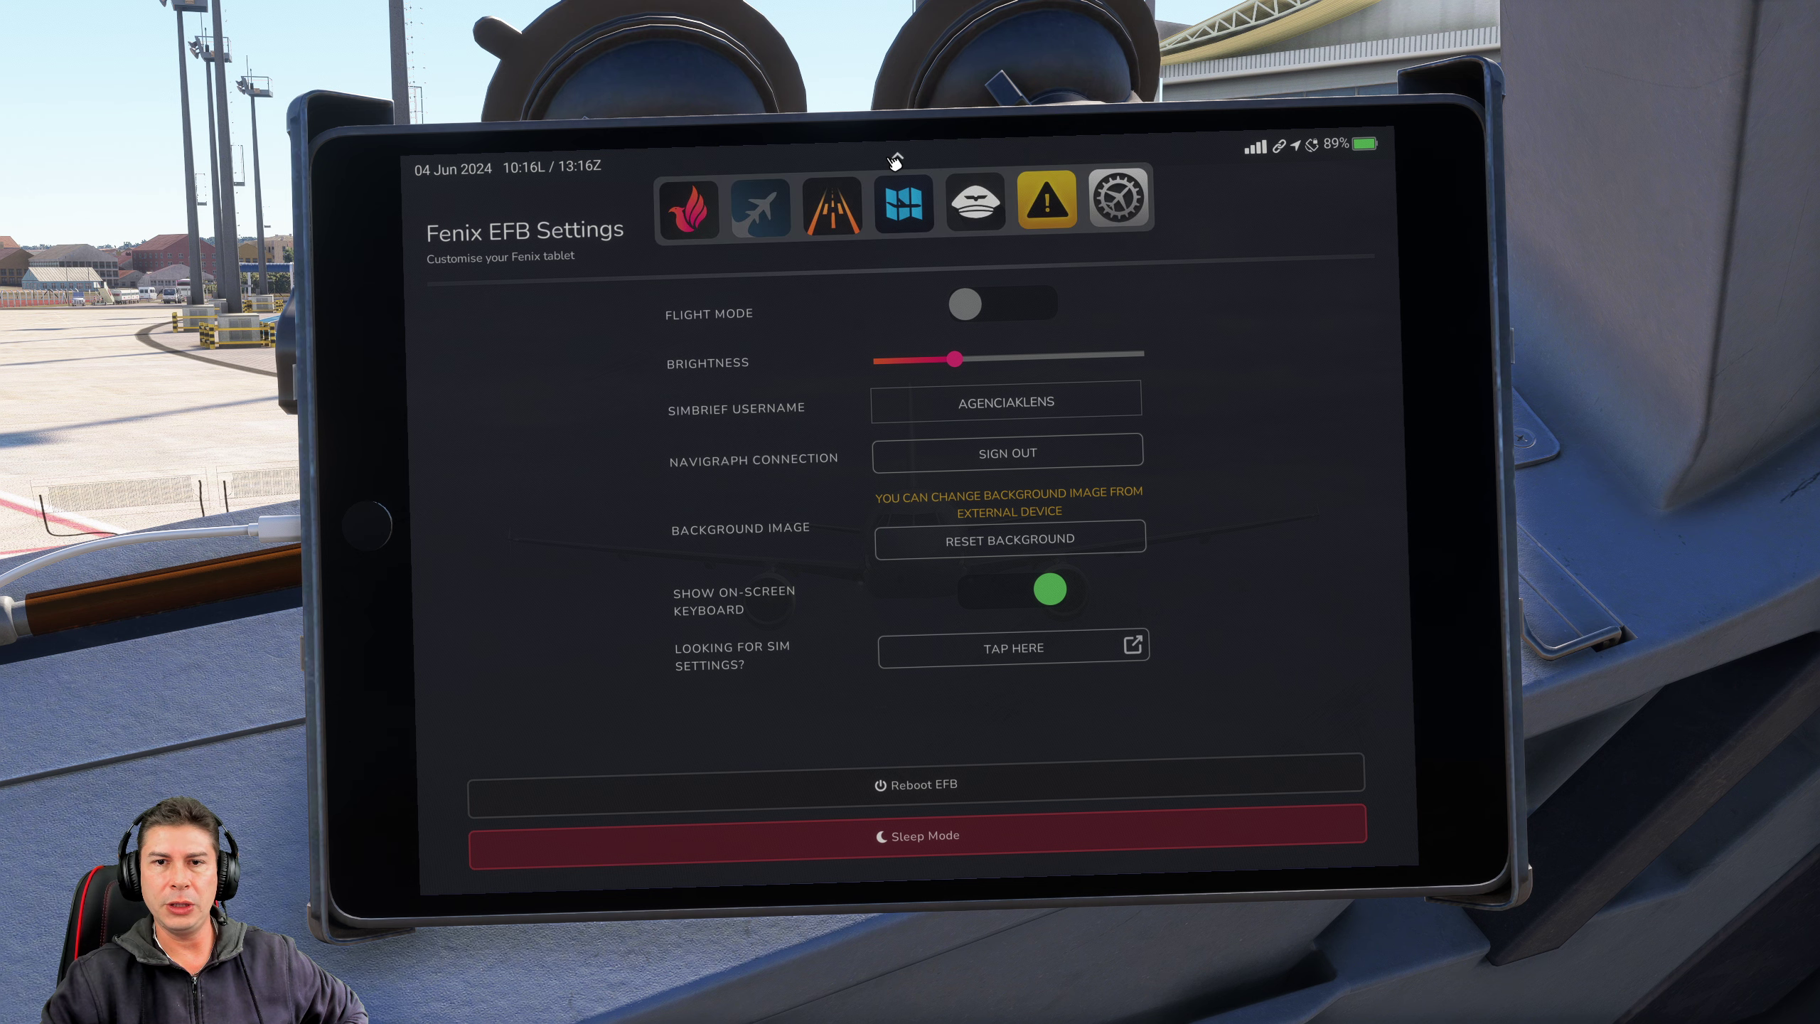
pyautogui.click(713, 211)
pyautogui.click(1299, 851)
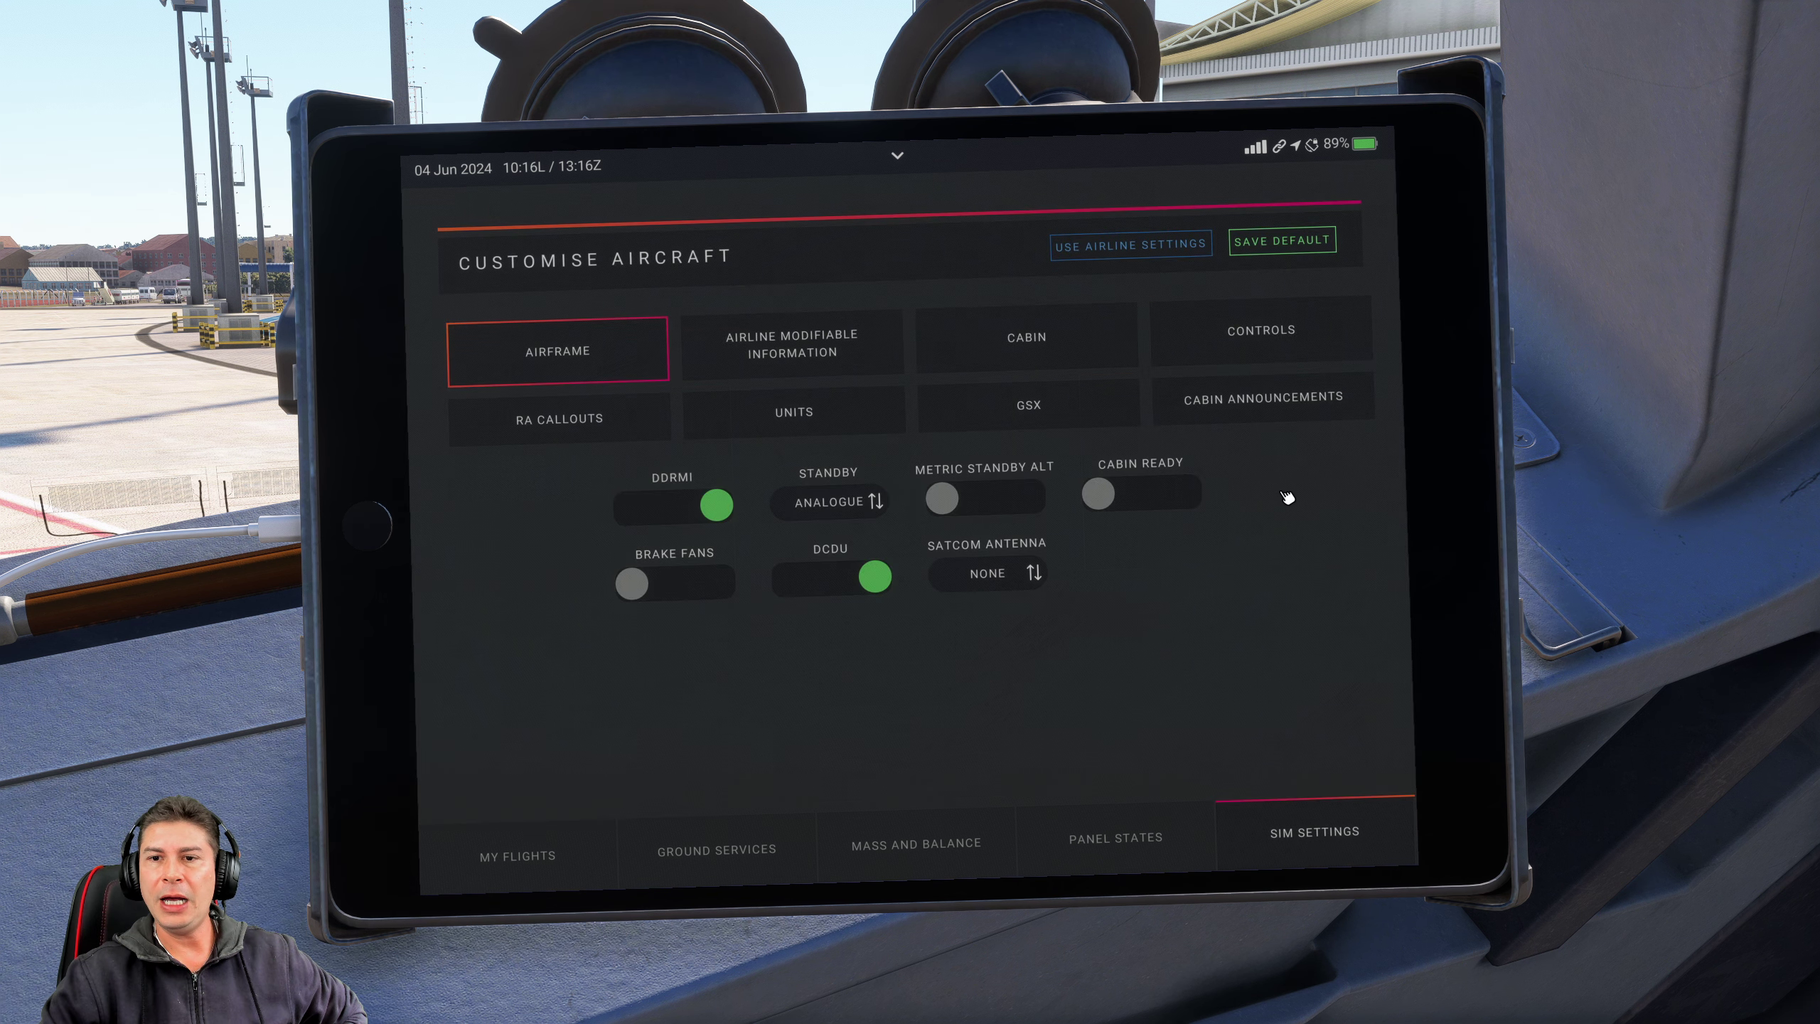
pyautogui.click(1249, 406)
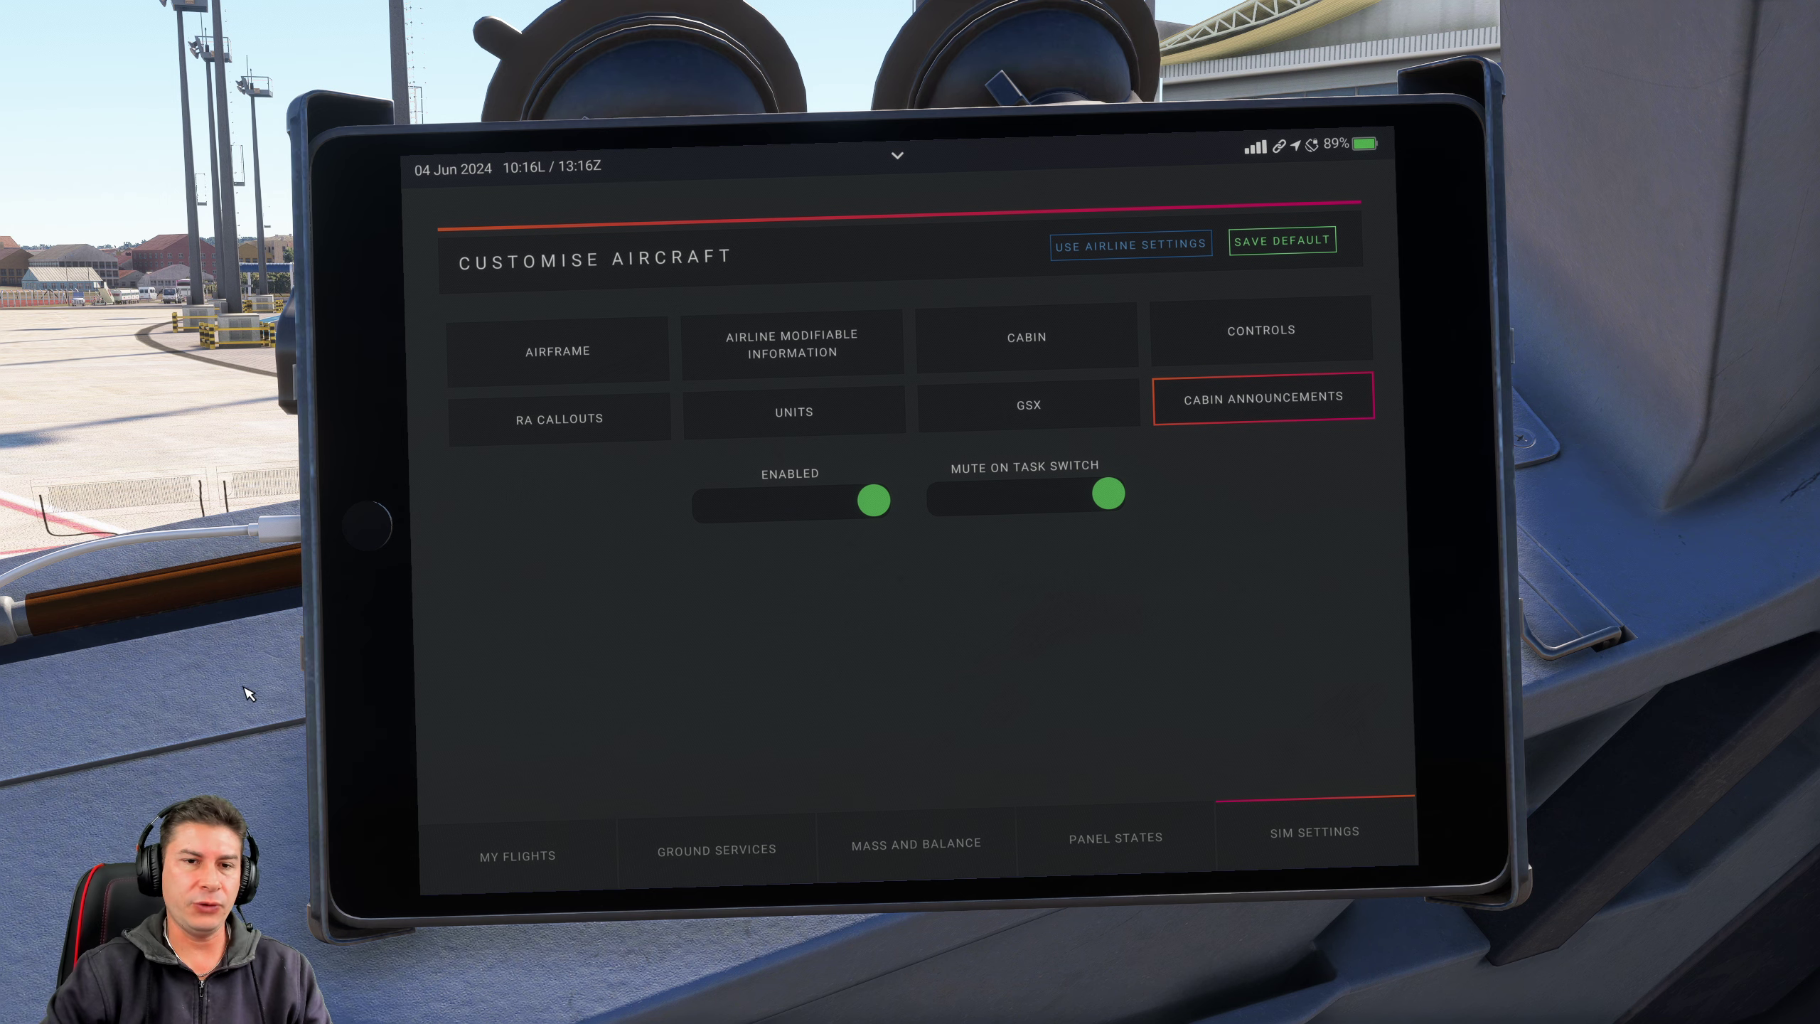
pyautogui.hotkey('ctrl', 'space')
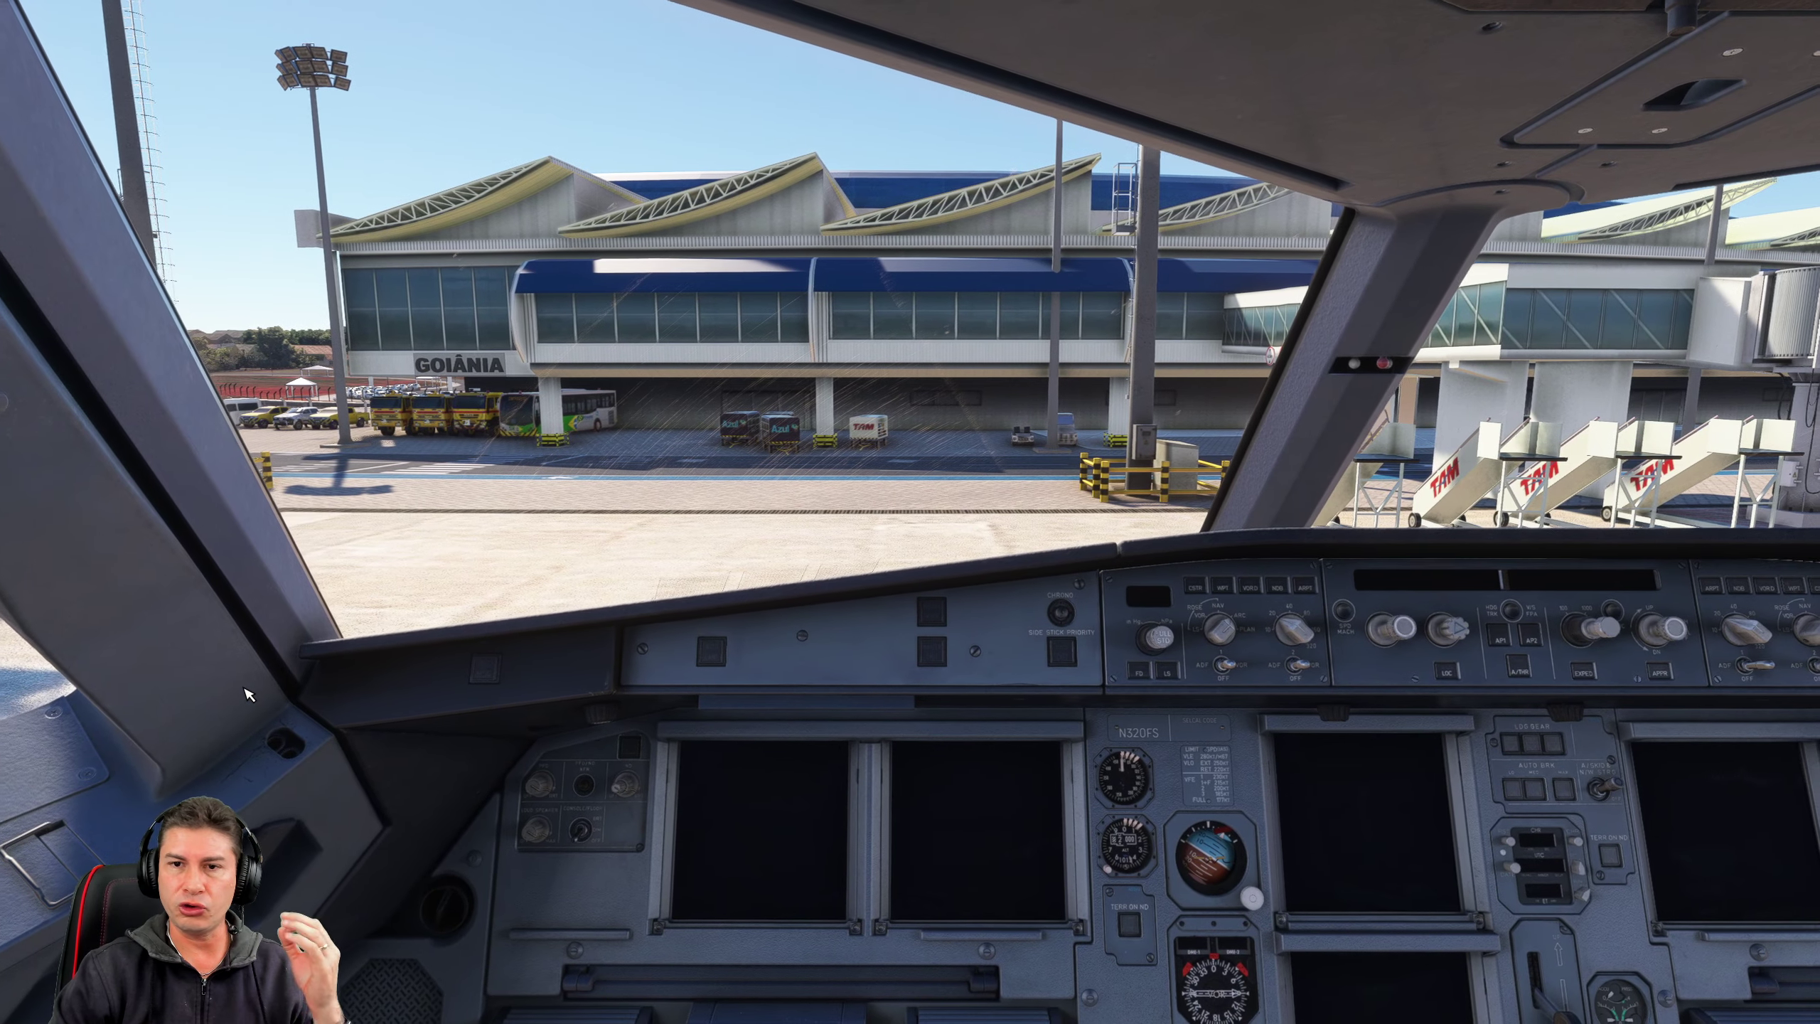